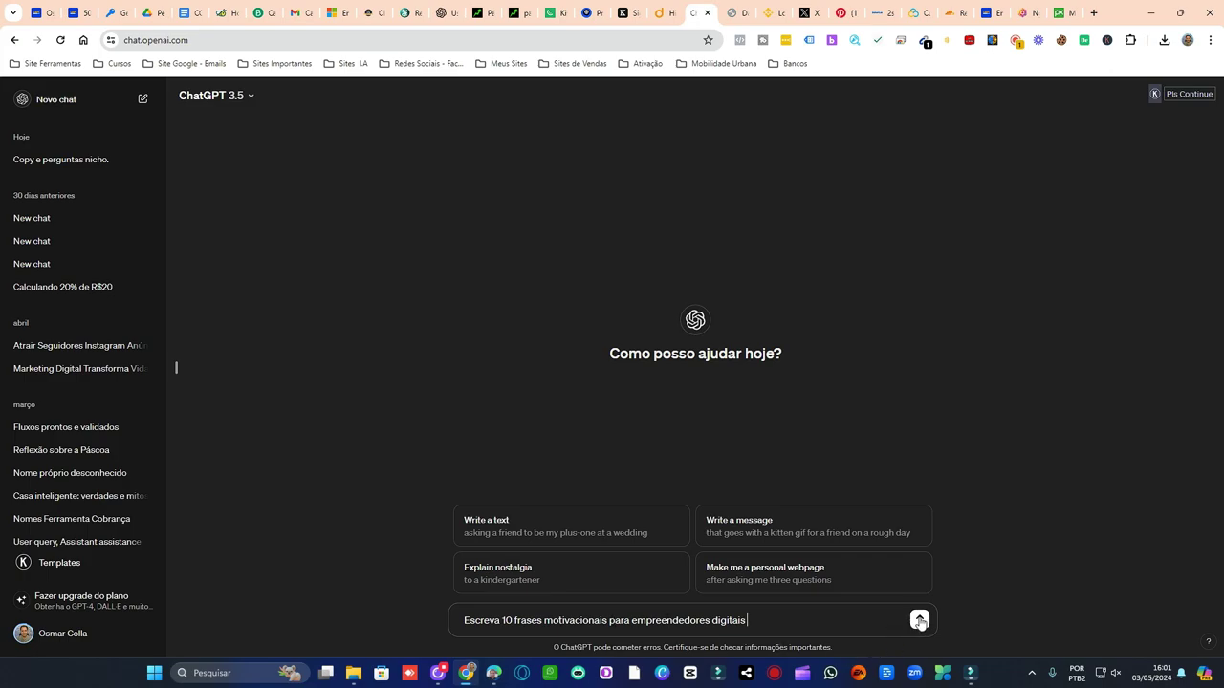
# Step: Submit the ChatGPT prompt "Escreva 10 frases motivacionais para empreendedores digitais"
pyautogui.press('Return')
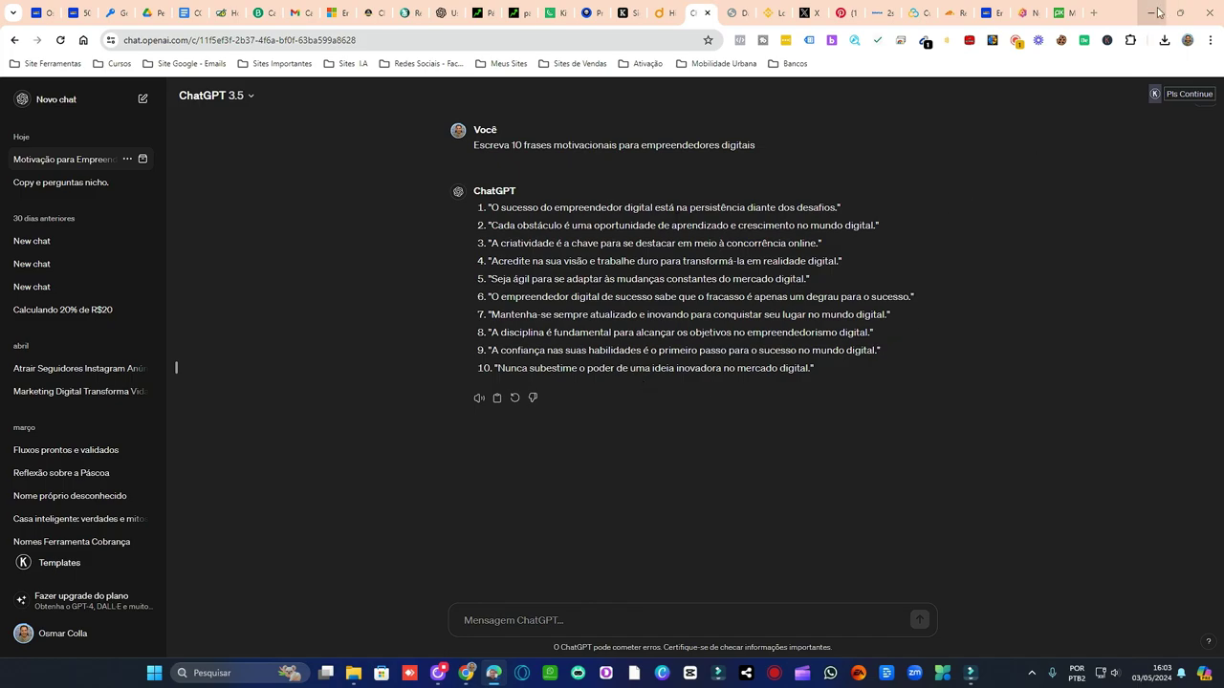
# Step: Switch to Canva and create a blank square Instagram post of 1080 × 1080 px
pyautogui.click(661, 673)
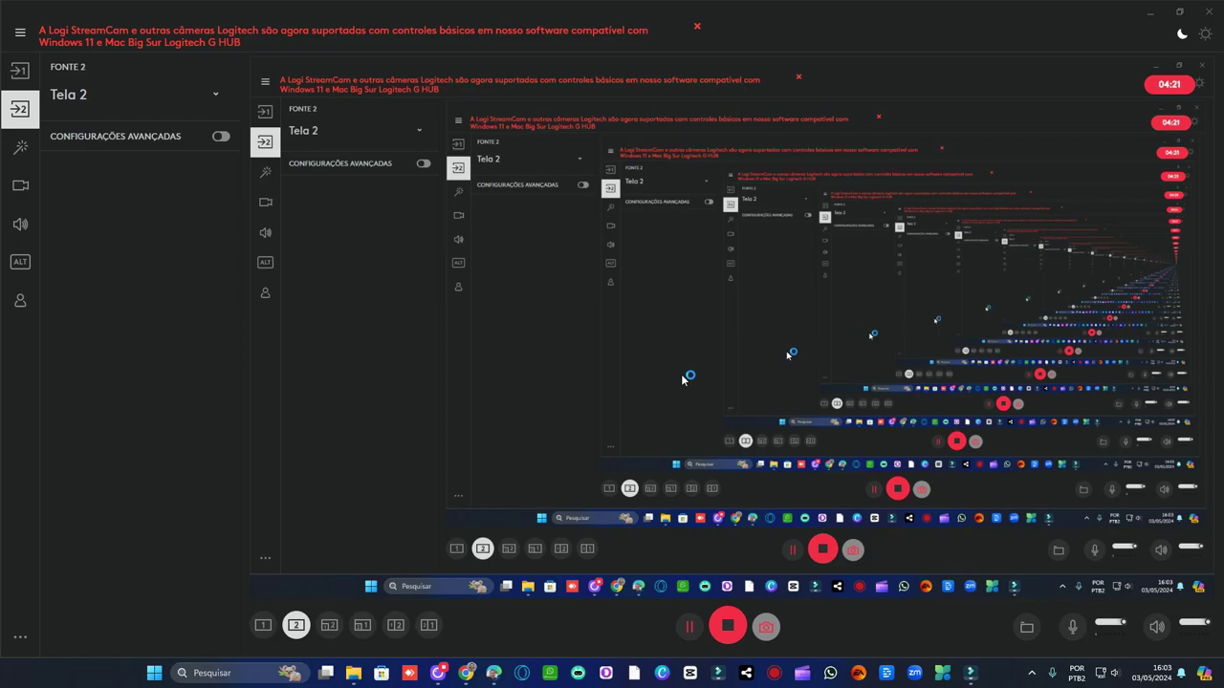
pyautogui.hotkey('alt', 'Tab')
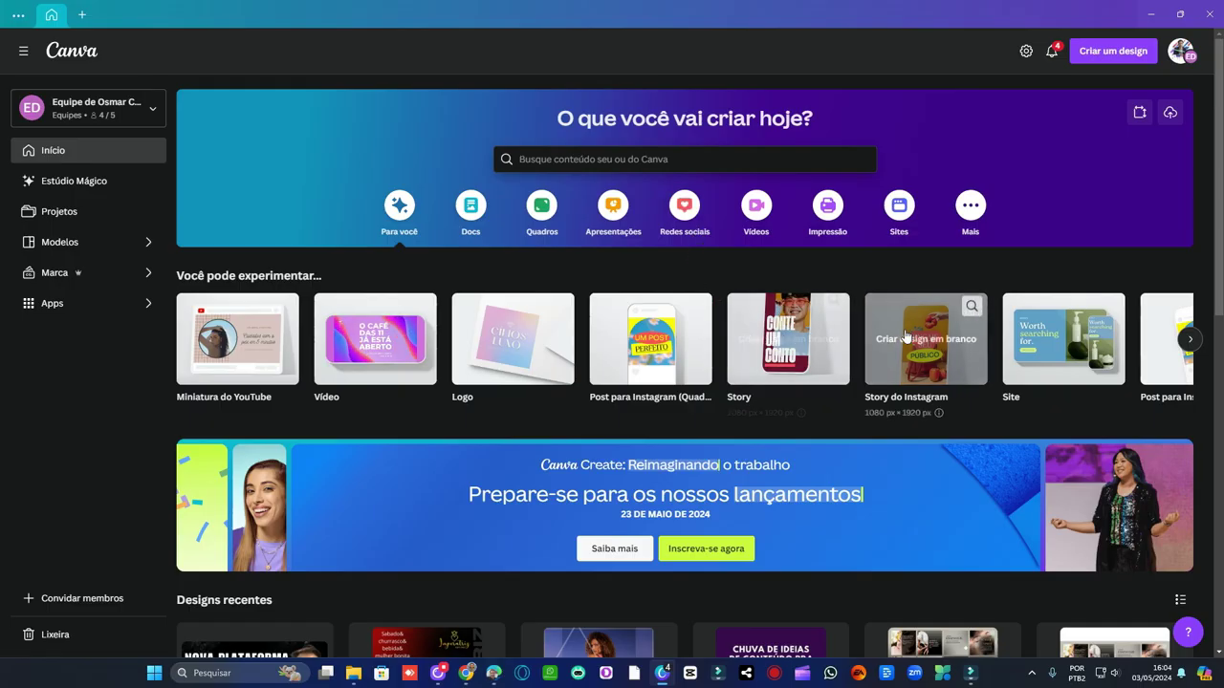
pyautogui.moveTo(660, 344)
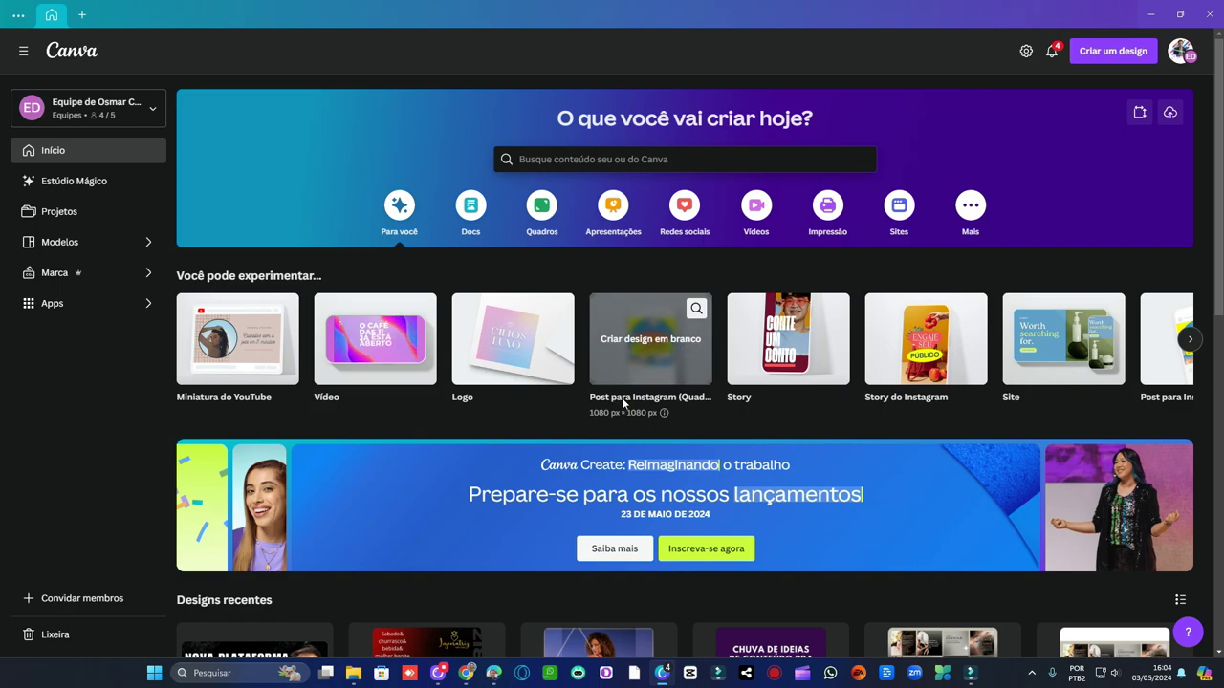
pyautogui.click(656, 345)
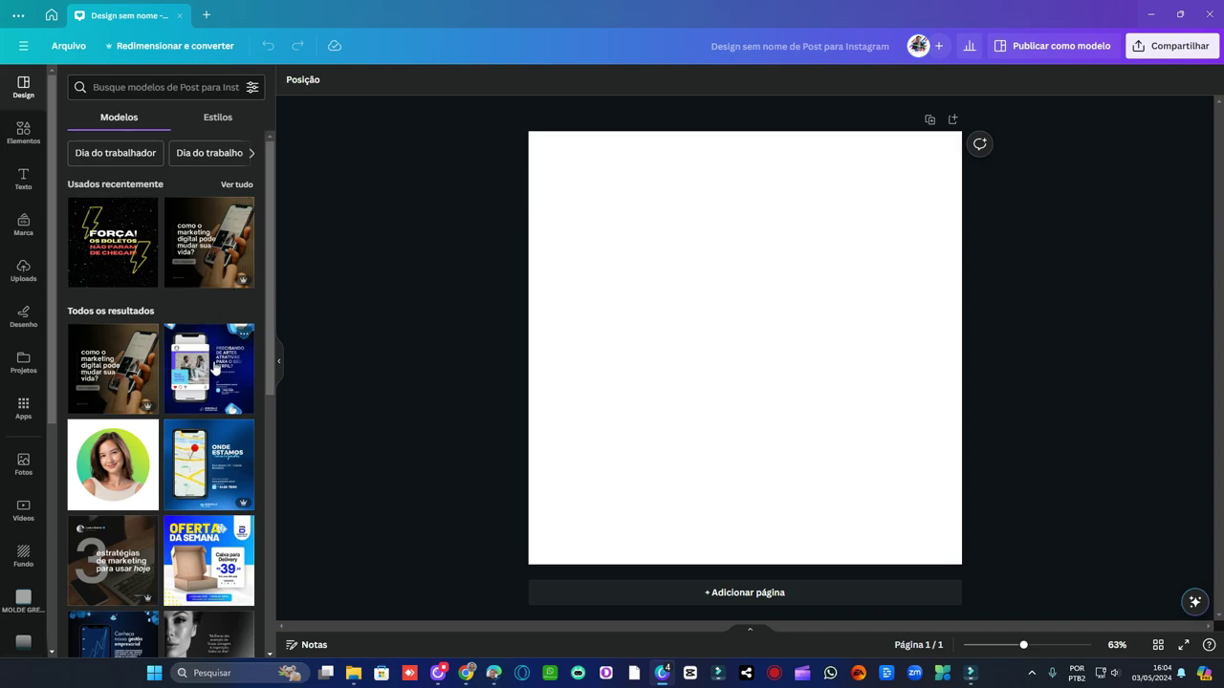
# Step: Browse the Instagram post templates for a suitable base design
pyautogui.scroll(-2, 216, 366)
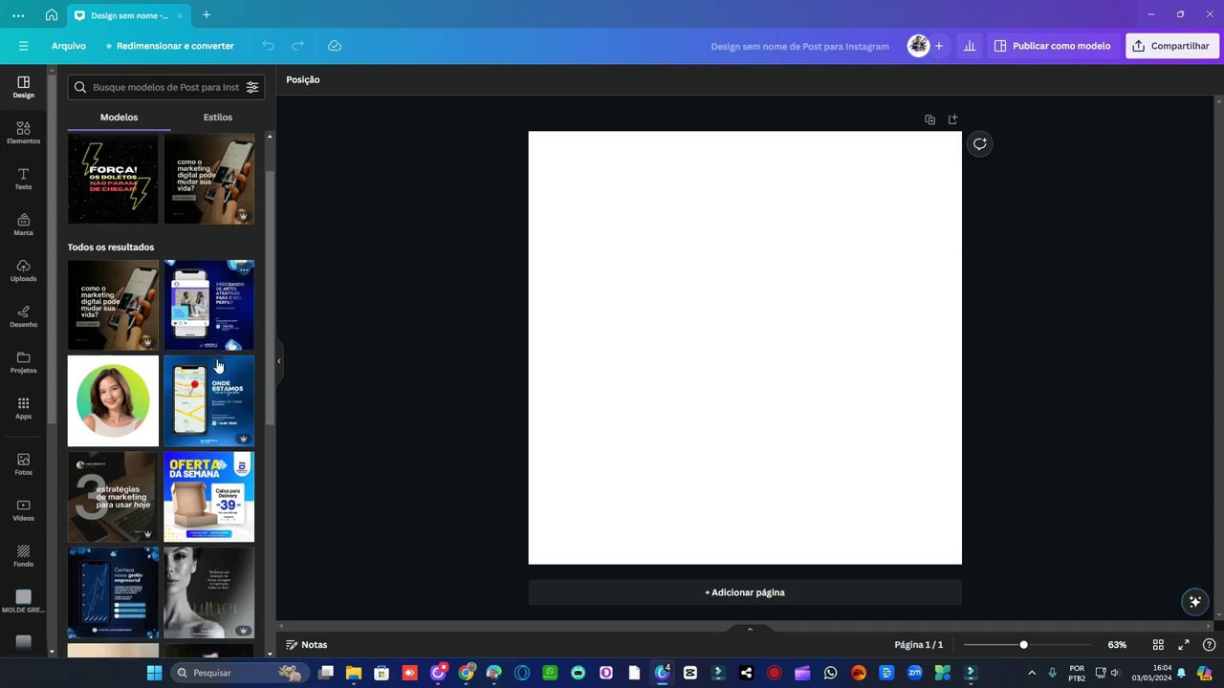
pyautogui.scroll(-2, 220, 316)
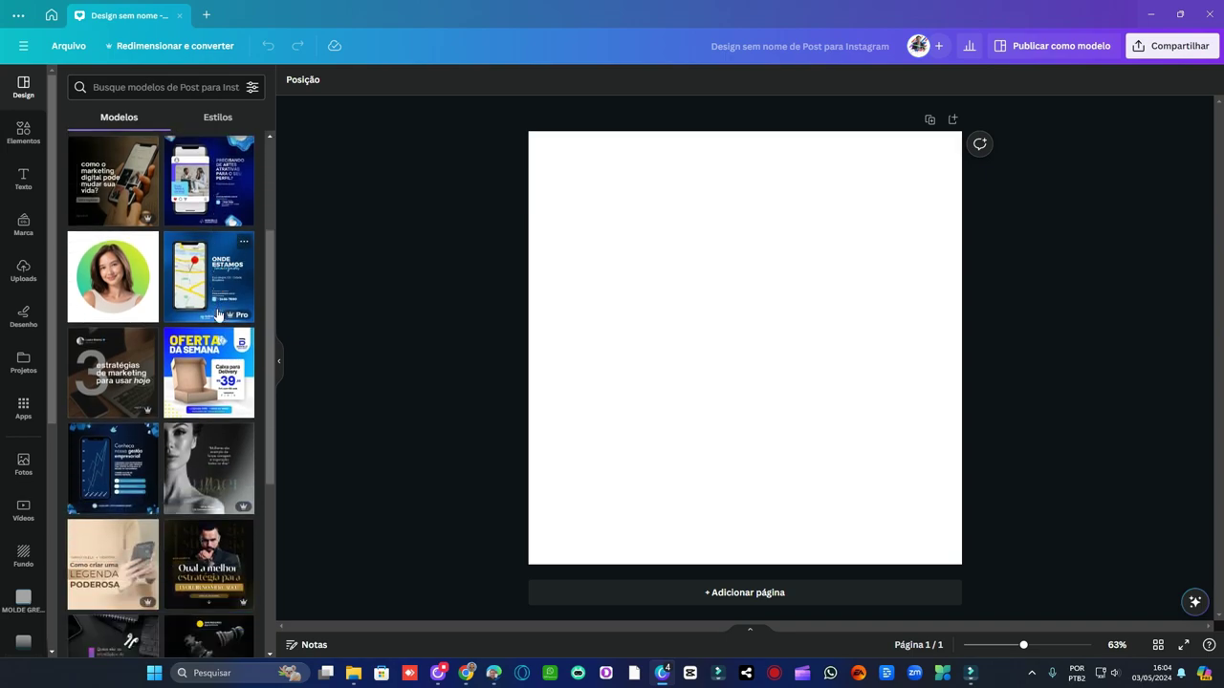
pyautogui.scroll(-5, 220, 316)
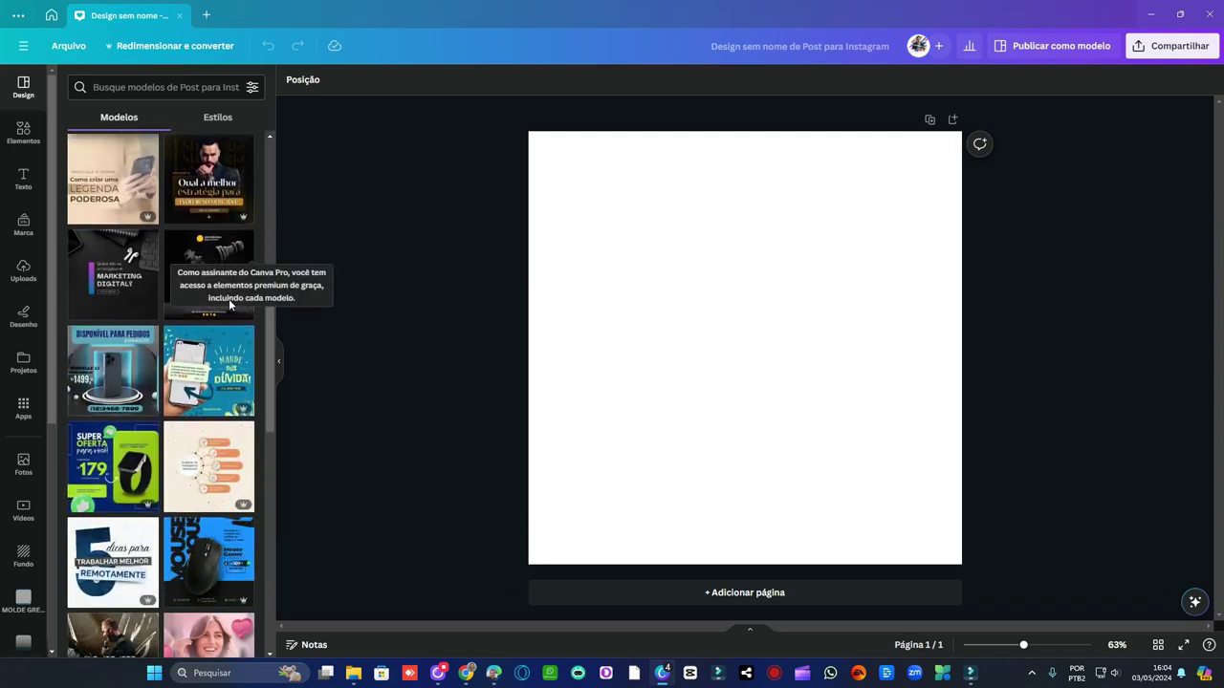
pyautogui.scroll(-3, 229, 304)
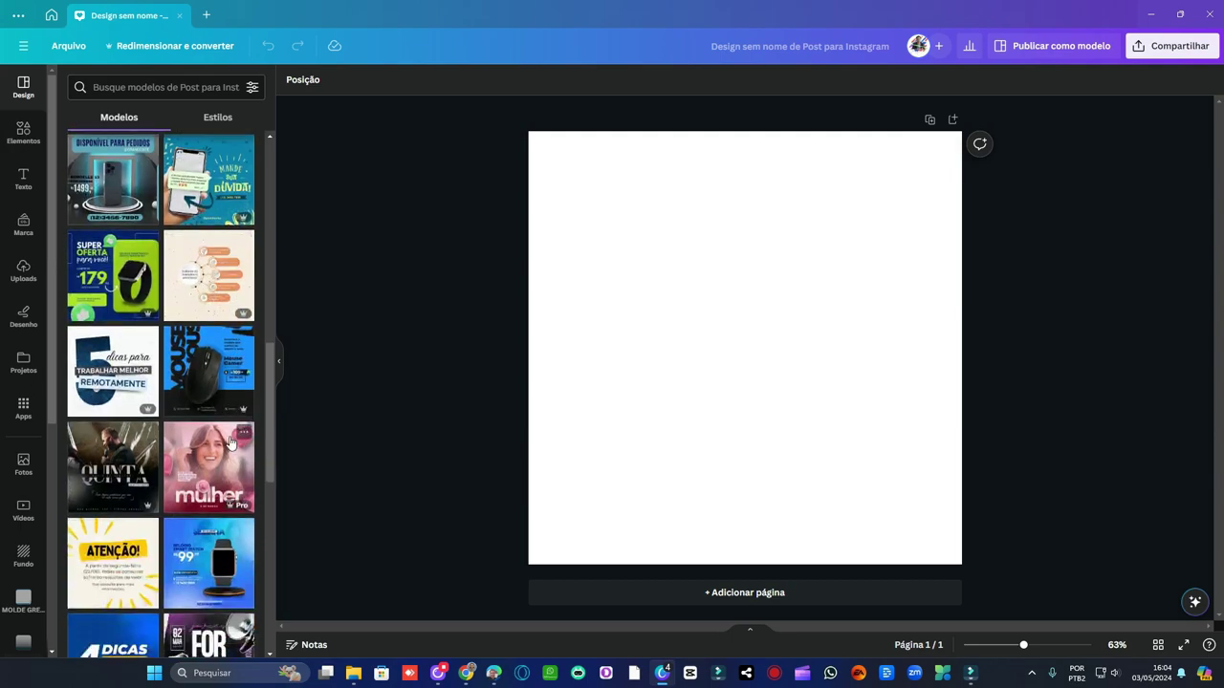
pyautogui.scroll(-4, 230, 443)
pyautogui.scroll(-2, 231, 421)
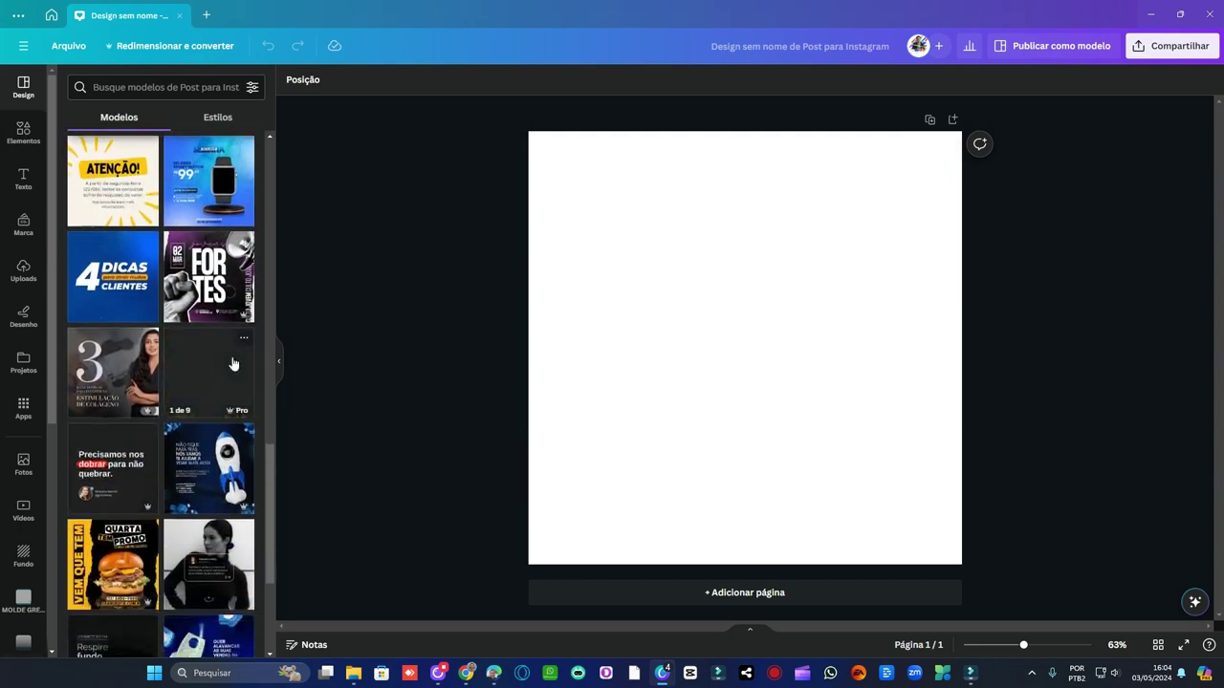
pyautogui.scroll(-1, 226, 222)
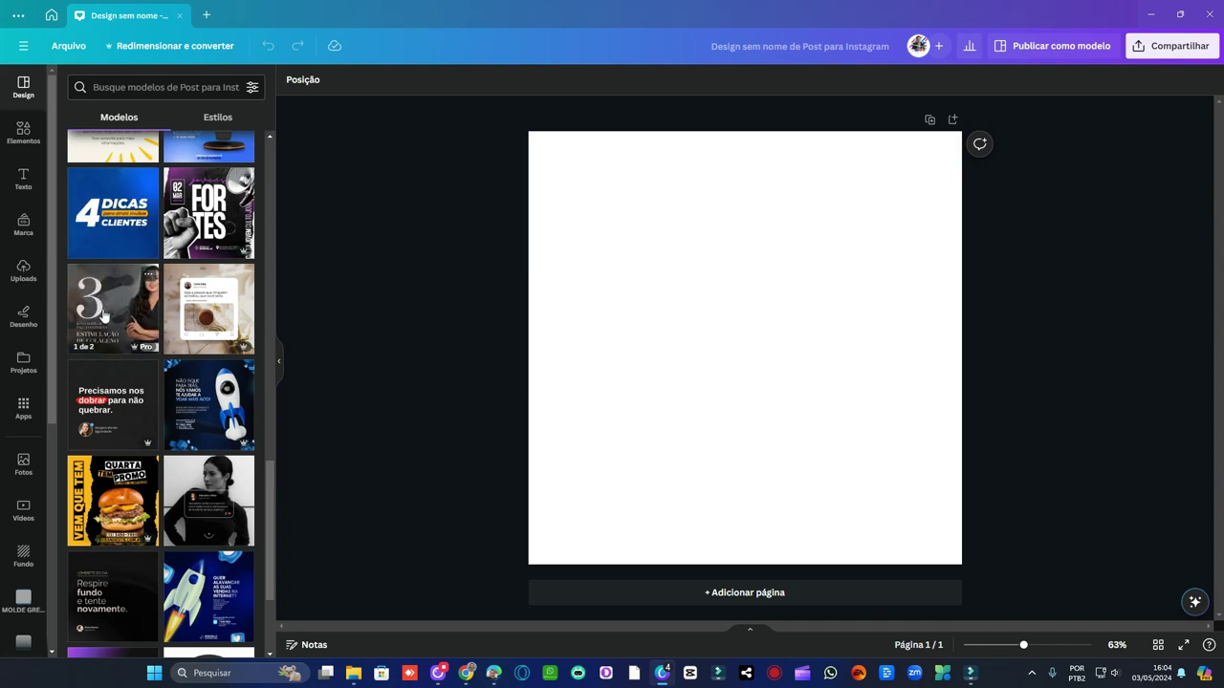
pyautogui.scroll(-3, 228, 205)
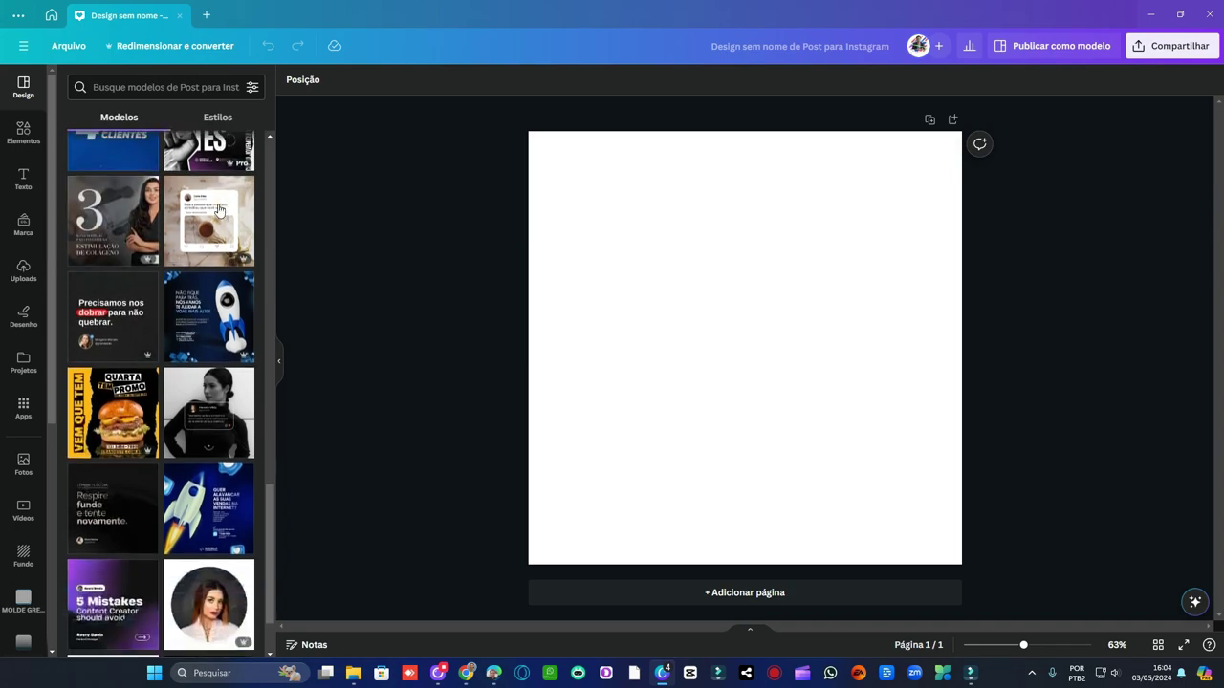
pyautogui.scroll(-6, 228, 205)
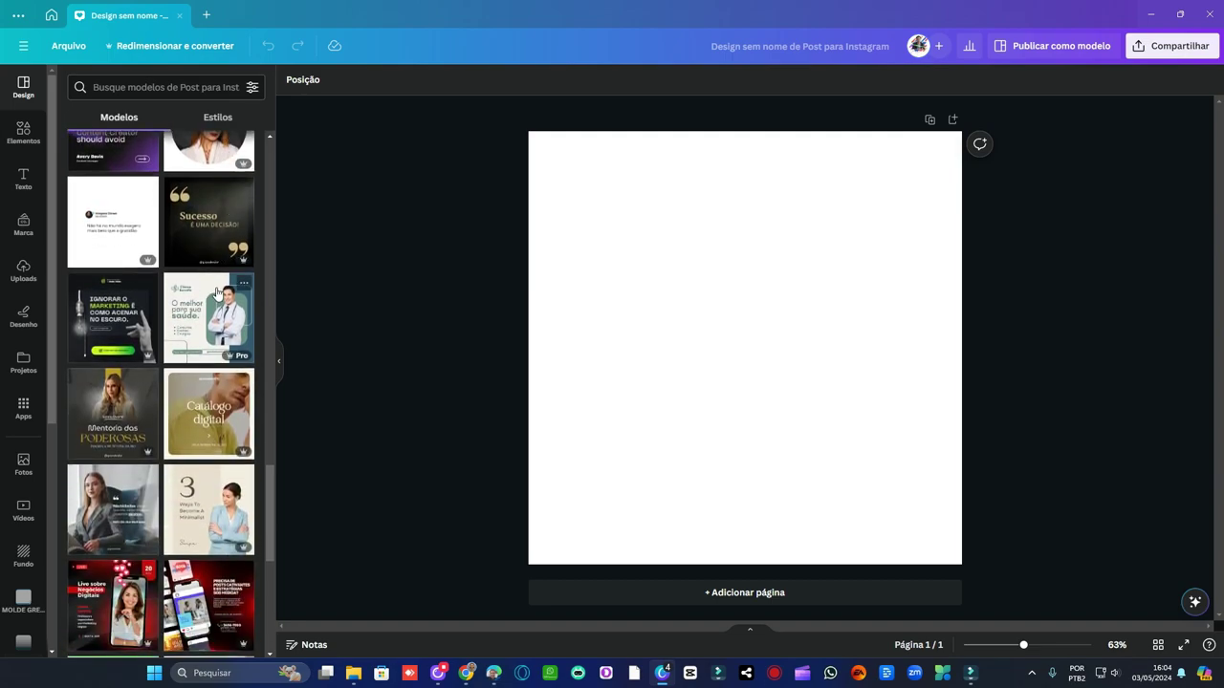
pyautogui.scroll(-5, 216, 289)
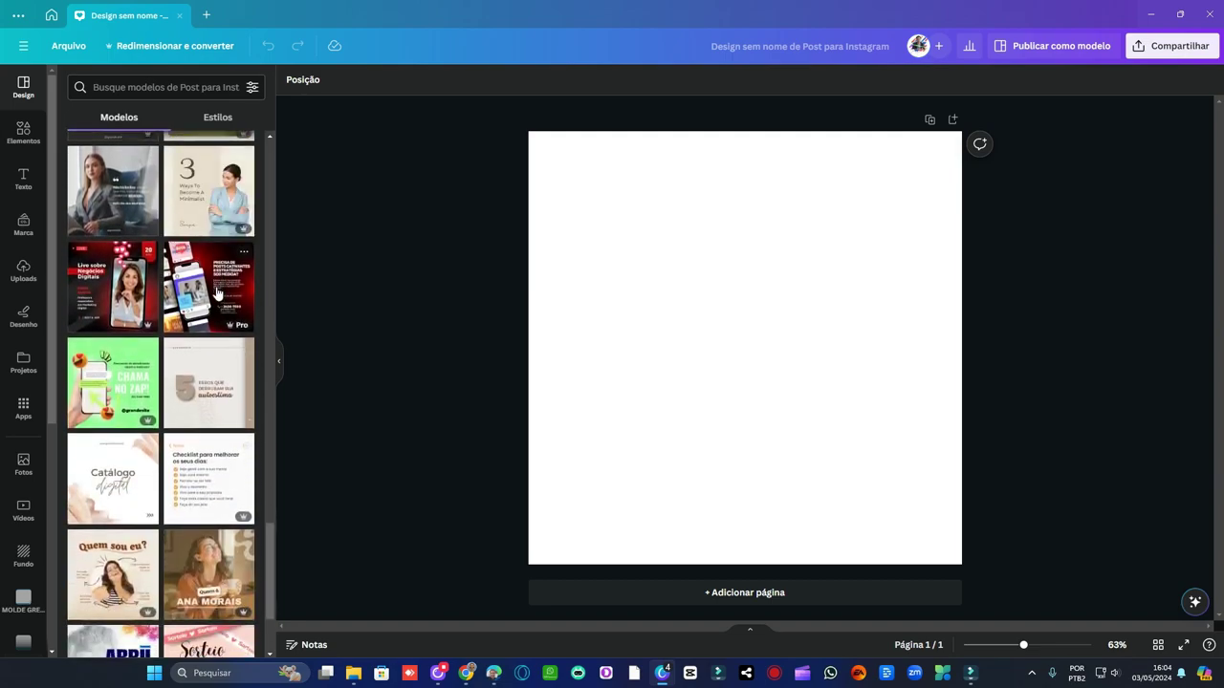
pyautogui.scroll(-2, 216, 291)
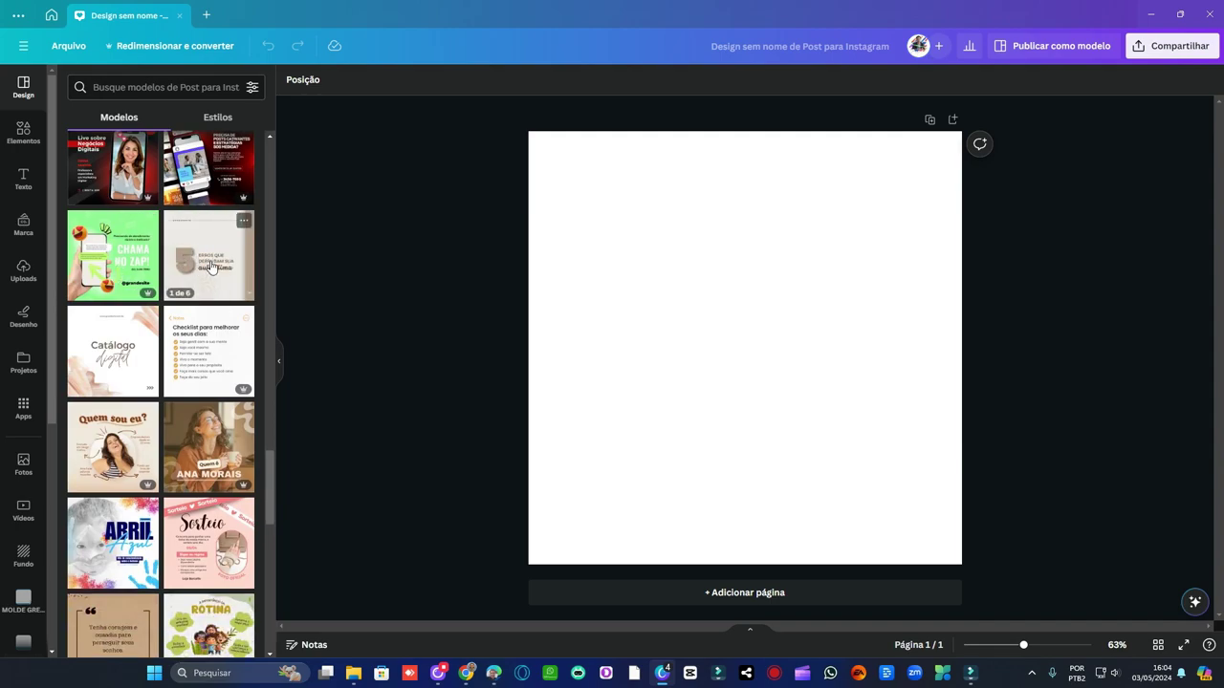
pyautogui.scroll(-3, 218, 247)
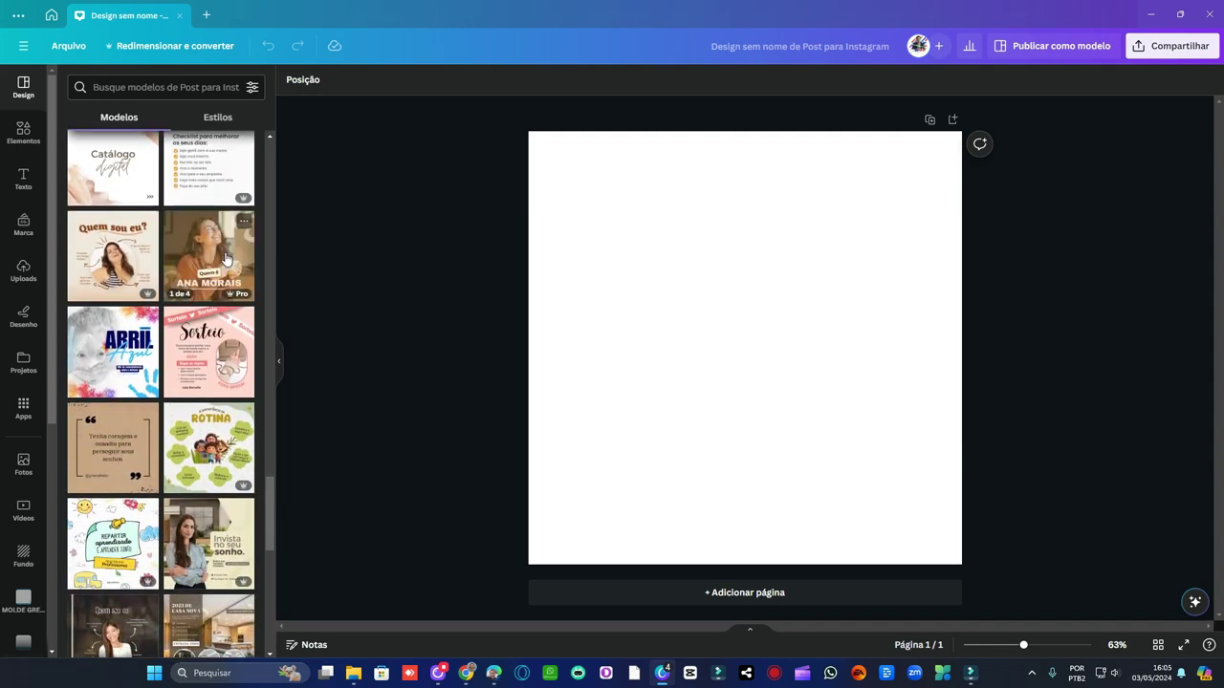
pyautogui.scroll(-7, 226, 259)
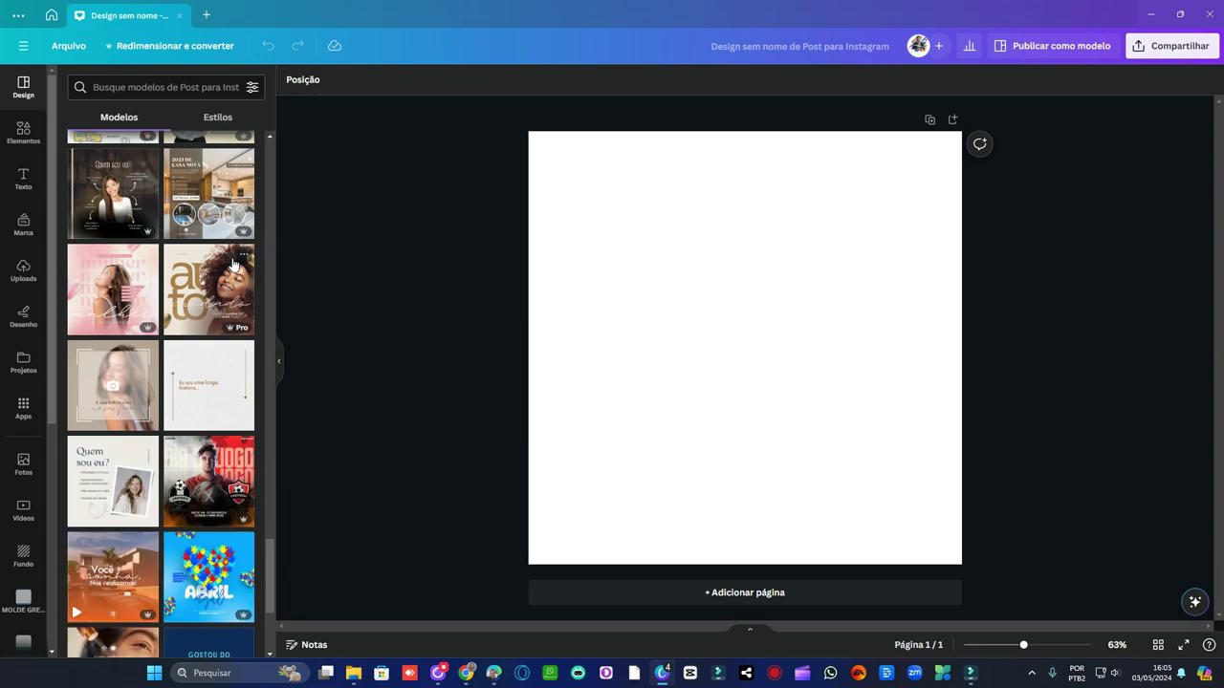
pyautogui.scroll(-4, 230, 239)
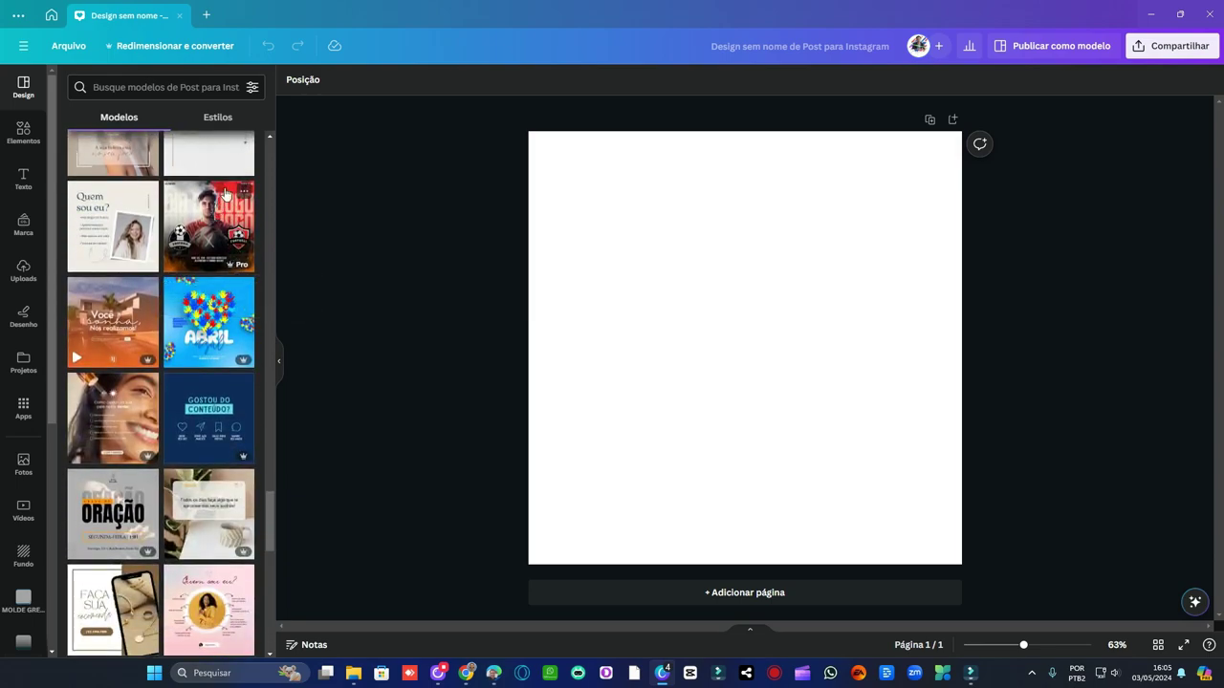
pyautogui.scroll(-6, 225, 194)
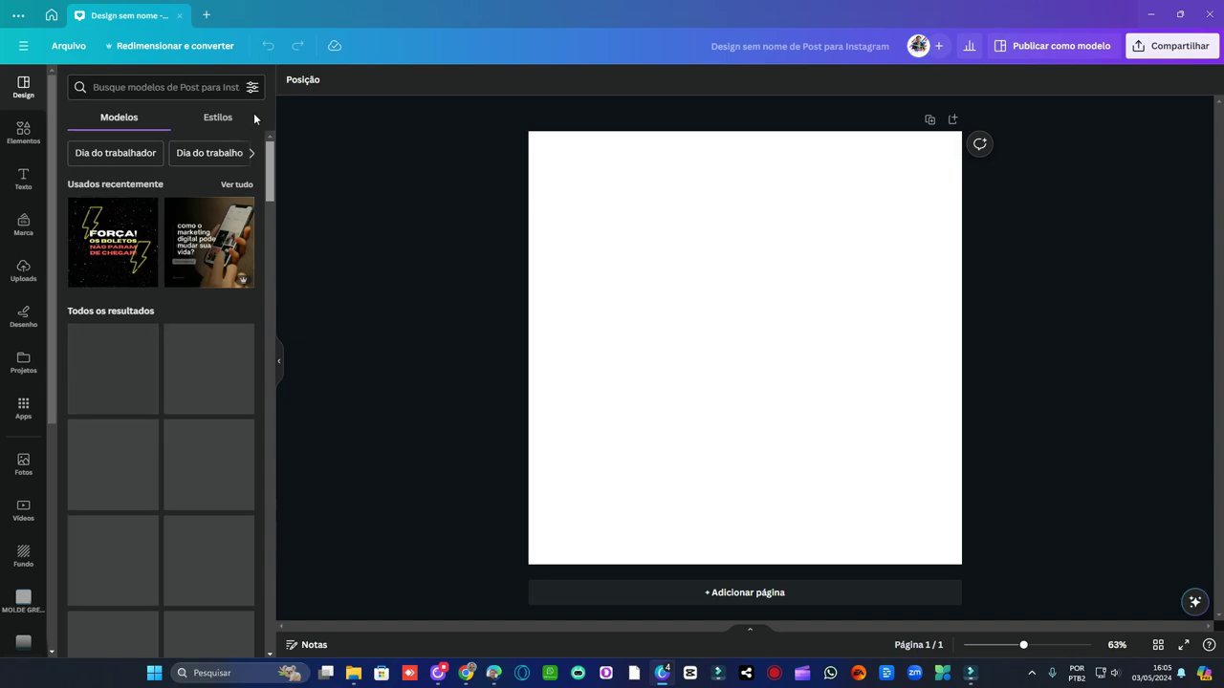
# Step: Apply the recently used template "como o marketing digital pode mudar sua vida?" to the page
pyautogui.click(220, 253)
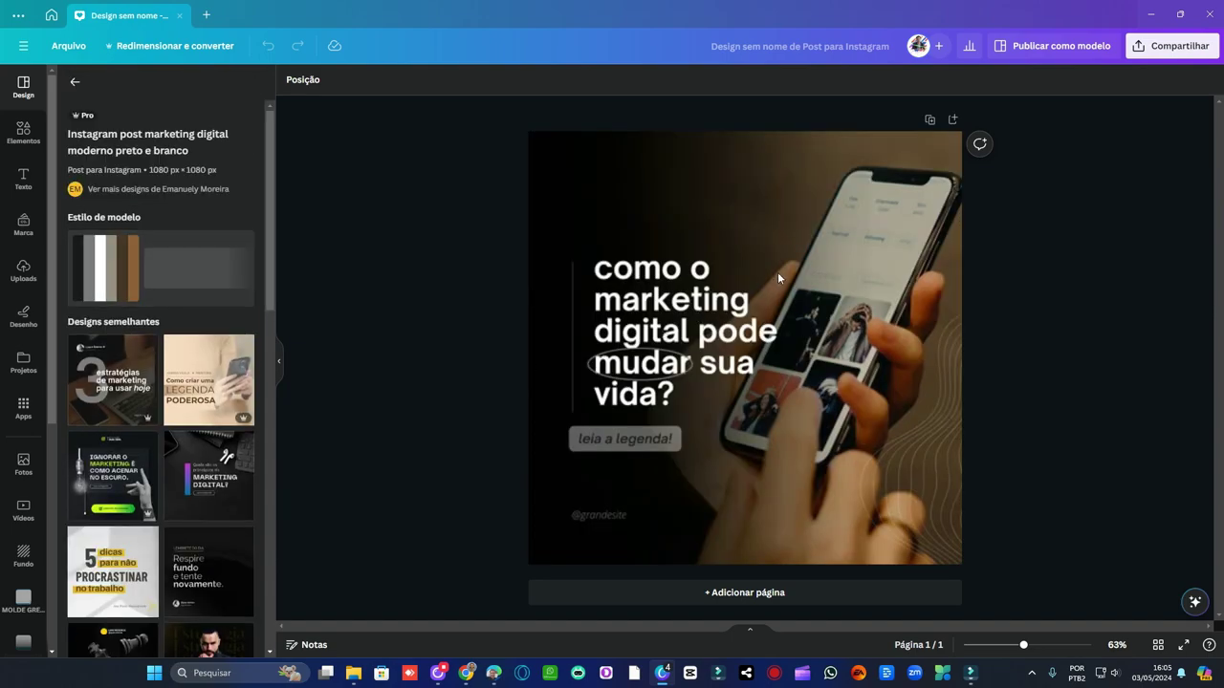
# Step: Move the dark gradient overlay slightly right to align it with the page's left edge
pyautogui.click(618, 182)
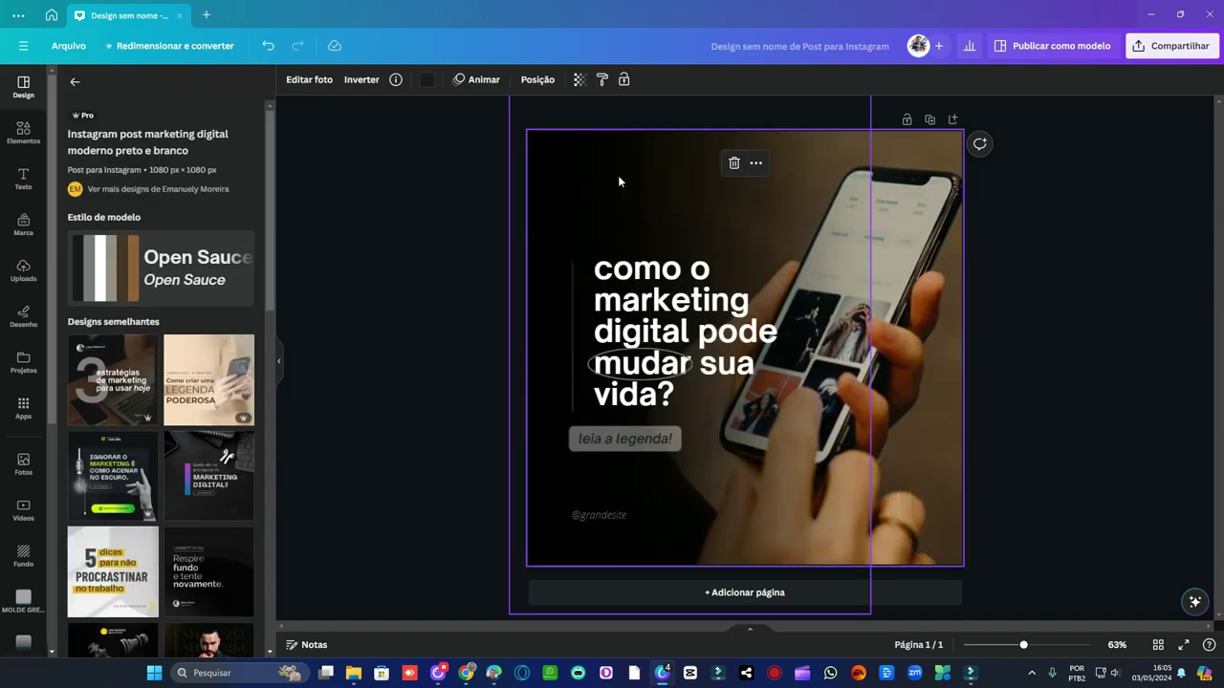
pyautogui.click(655, 230)
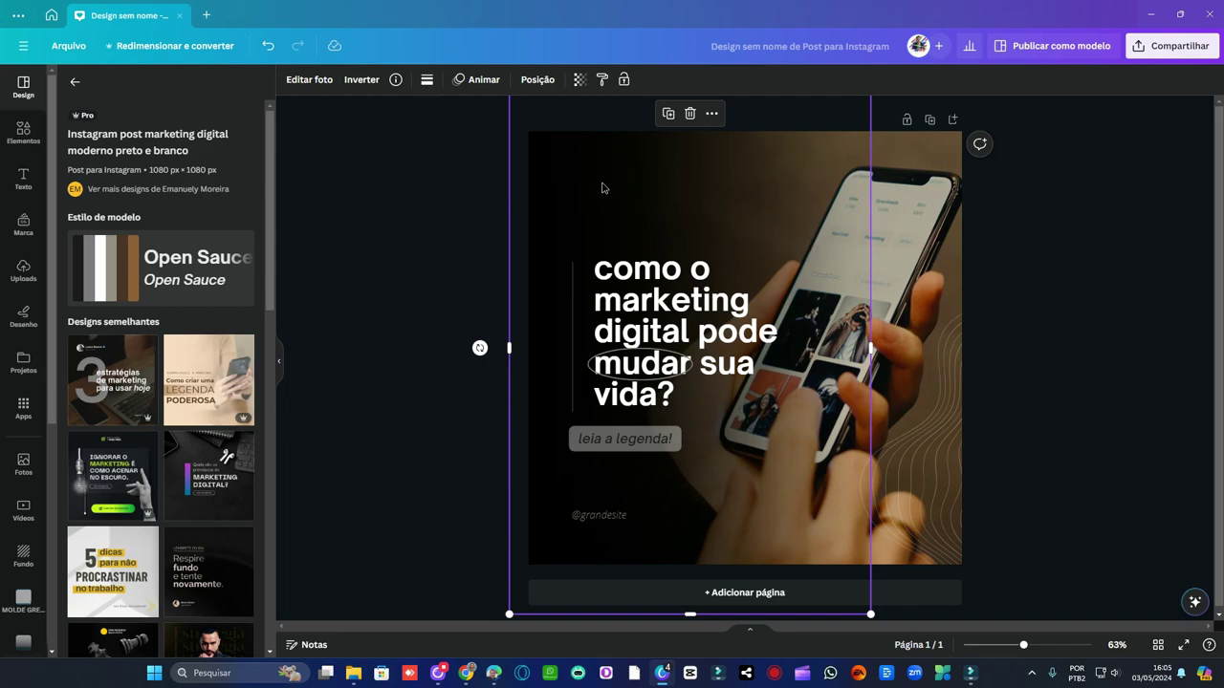
pyautogui.moveTo(594, 185)
pyautogui.mouseDown()
pyautogui.moveTo(659, 177)
pyautogui.moveTo(609, 169)
pyautogui.moveTo(615, 179)
pyautogui.mouseUp()
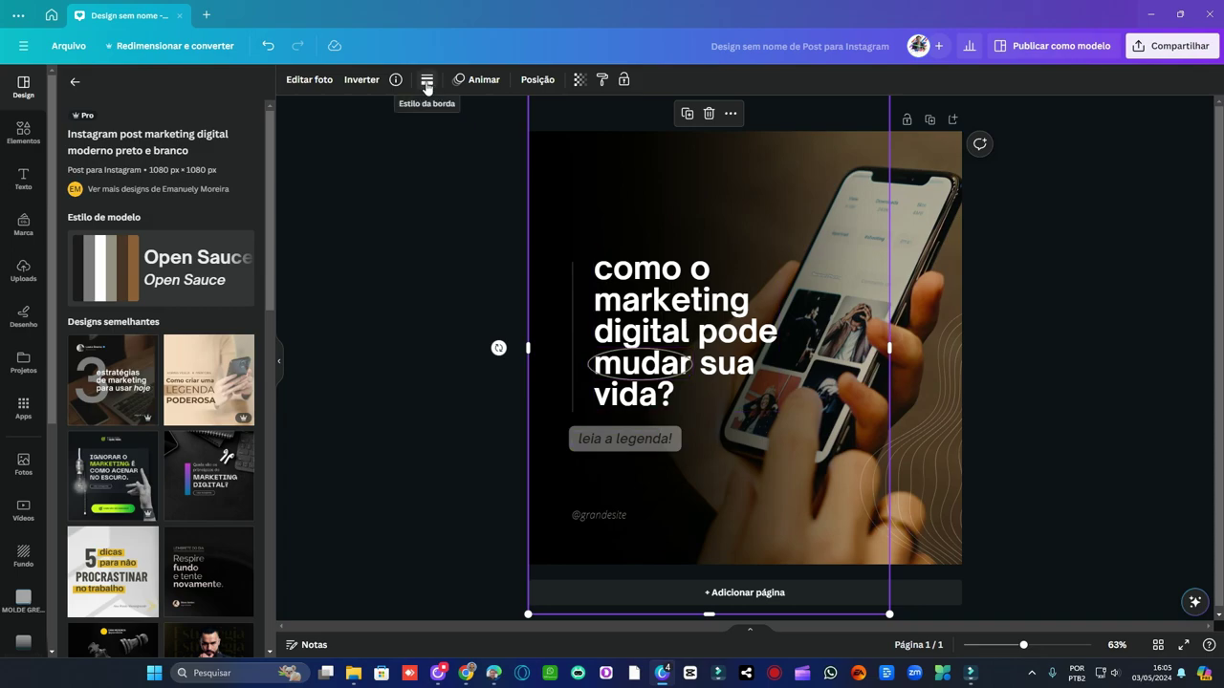
# Step: Set the page background colour behind the phone photo to the brand kit blue #0191d7
pyautogui.click(929, 289)
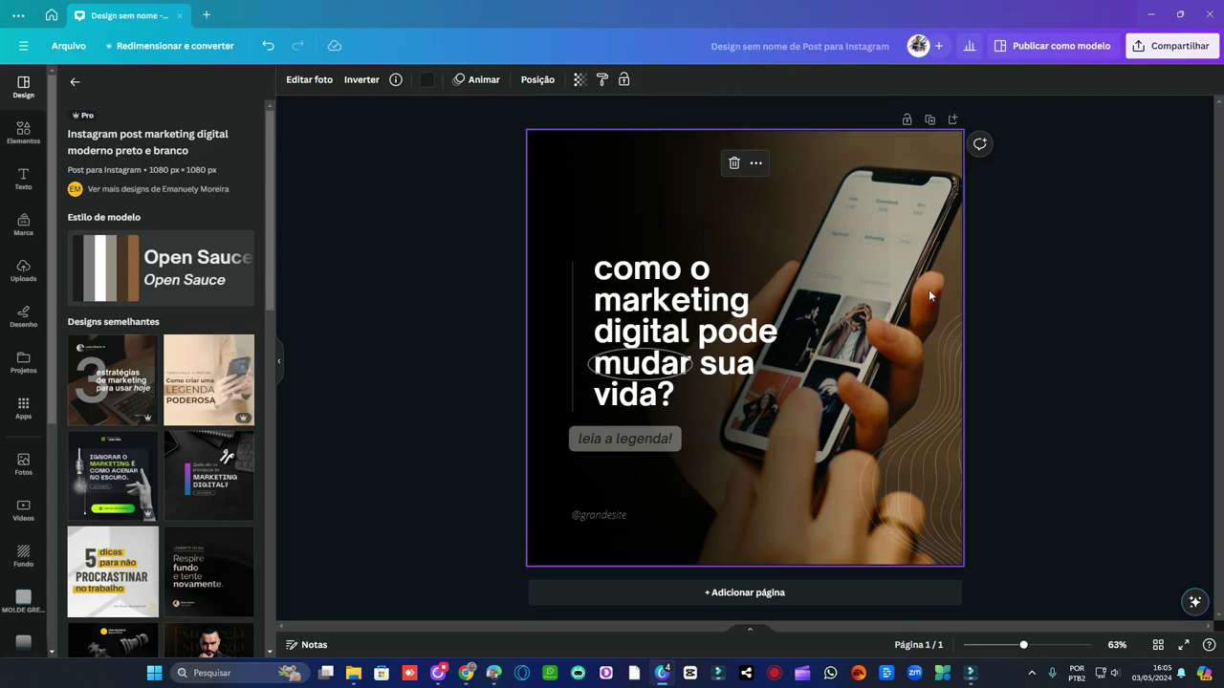
pyautogui.click(426, 81)
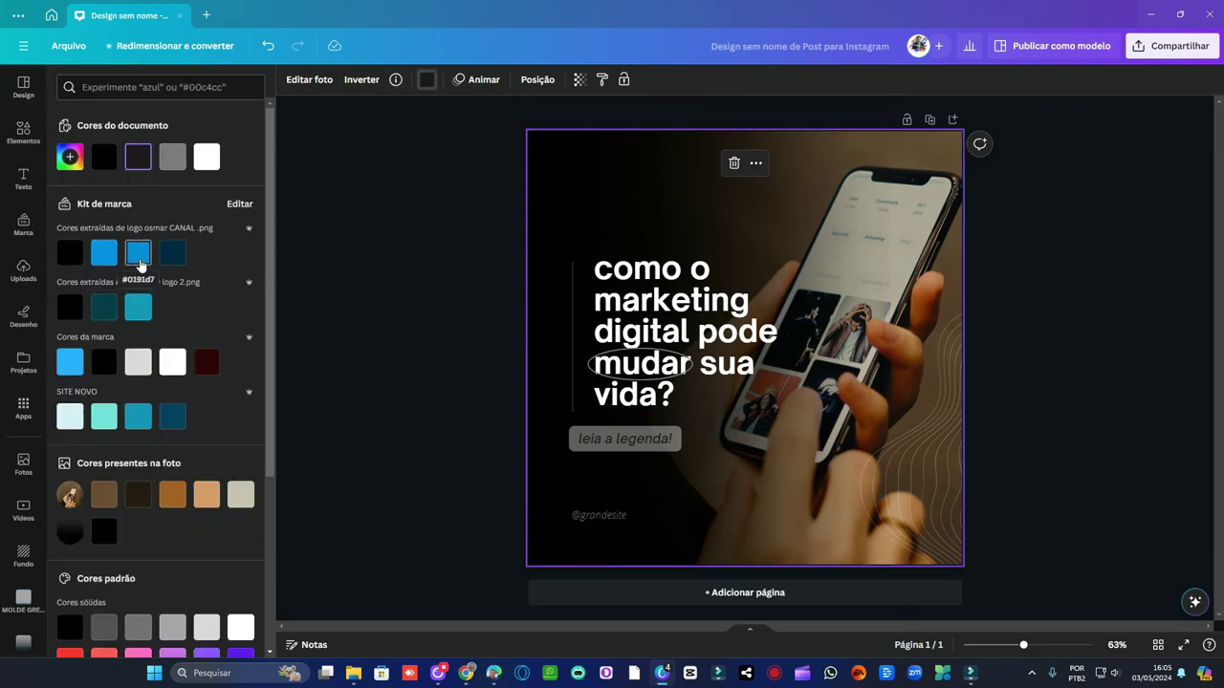
pyautogui.click(139, 253)
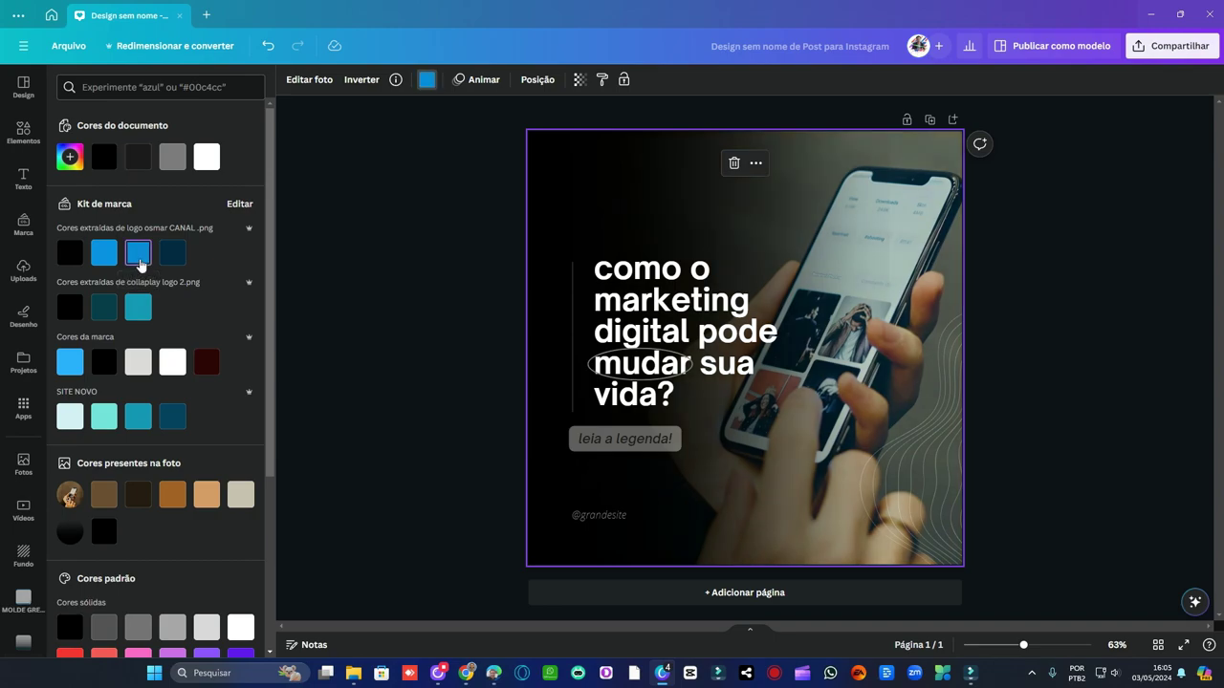
pyautogui.scroll(-3, 226, 414)
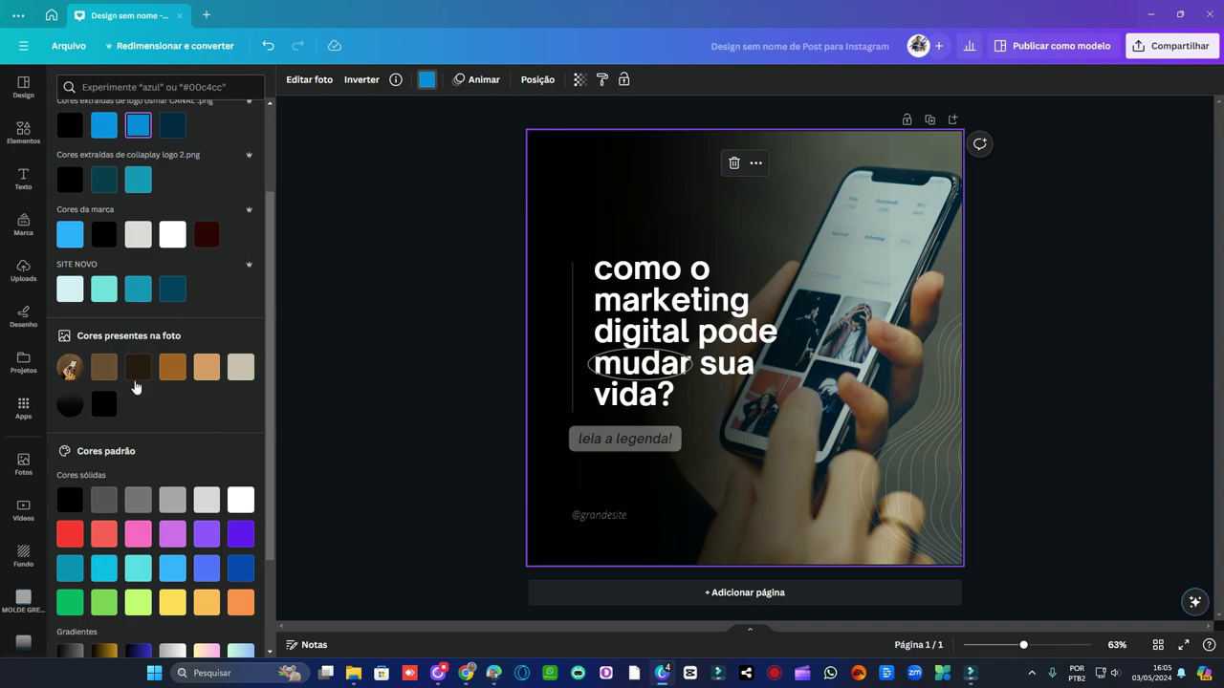
pyautogui.scroll(-3, 188, 383)
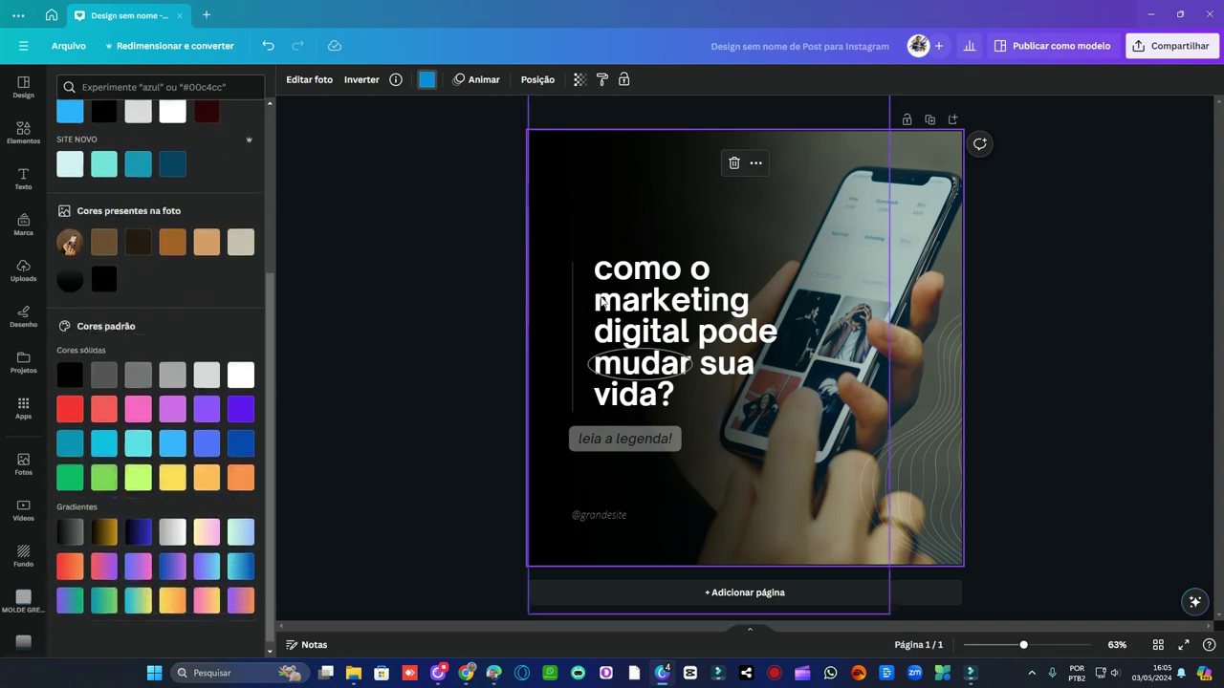
# Step: Delete the dark gradient overlay covering the left part of the post
pyautogui.click(636, 186)
pyautogui.moveTo(636, 188)
pyautogui.mouseDown()
pyautogui.moveTo(832, 232)
pyautogui.moveTo(941, 196)
pyautogui.moveTo(623, 202)
pyautogui.moveTo(633, 202)
pyautogui.mouseUp()
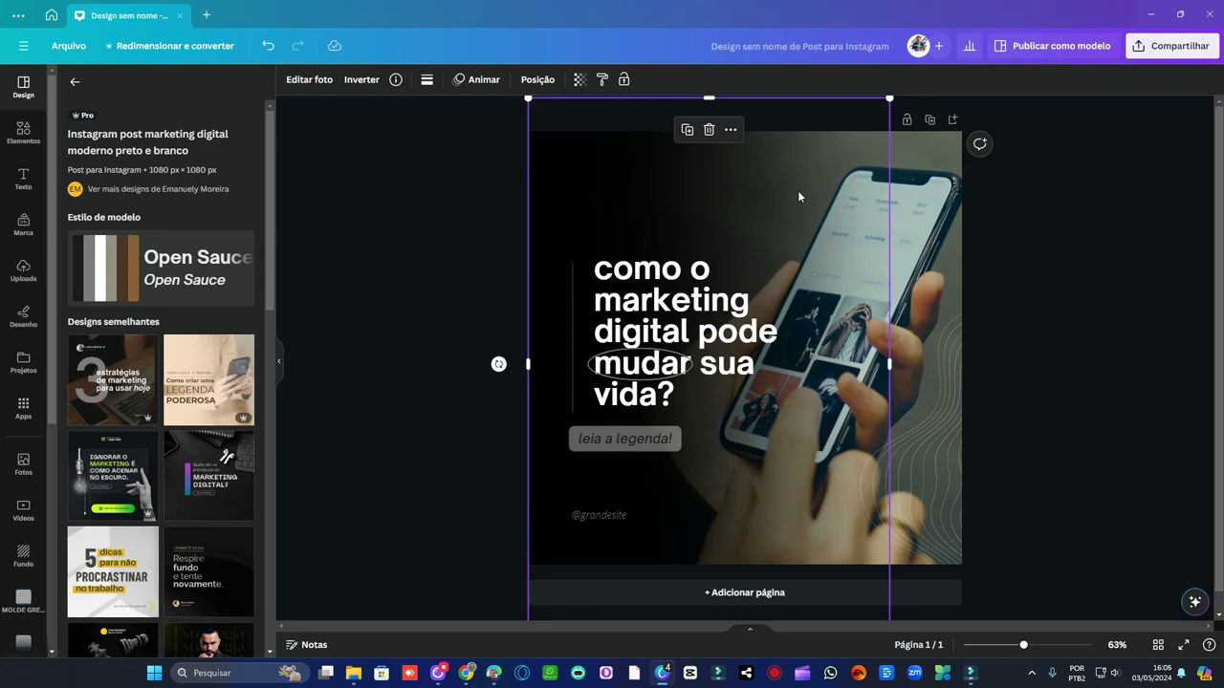
pyautogui.press('Delete')
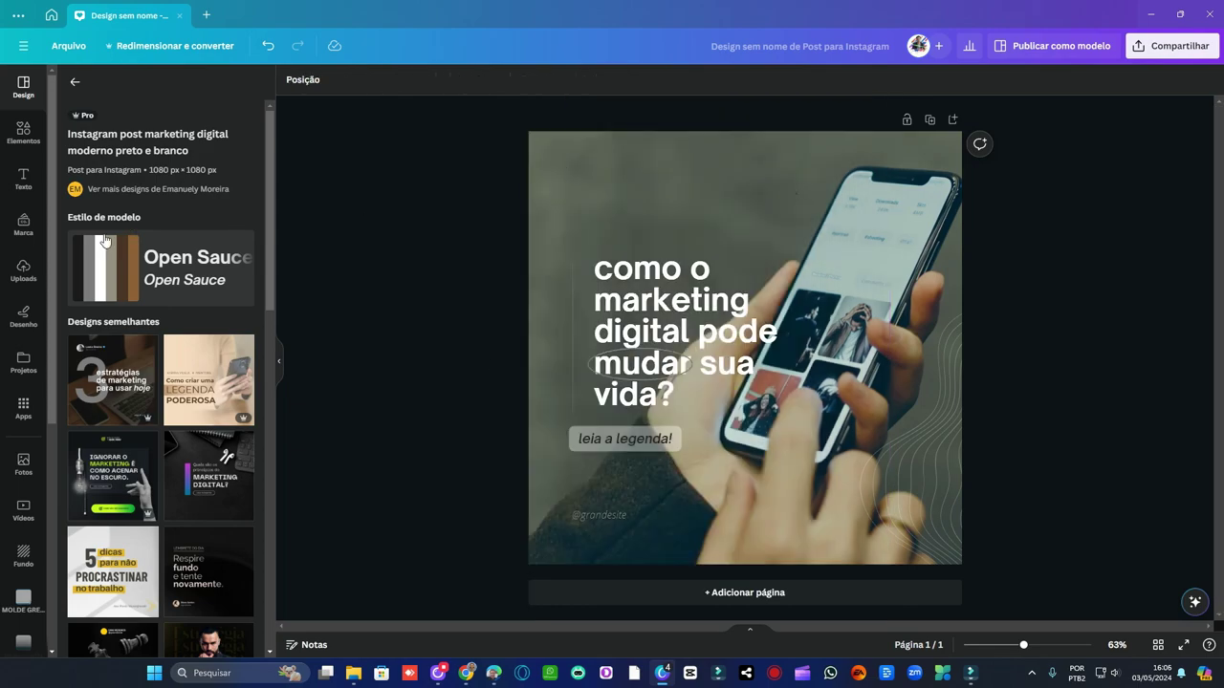
# Step: Search the elements for "gradiente", try a black gradient along the page's left edge, and delete it
pyautogui.click(23, 132)
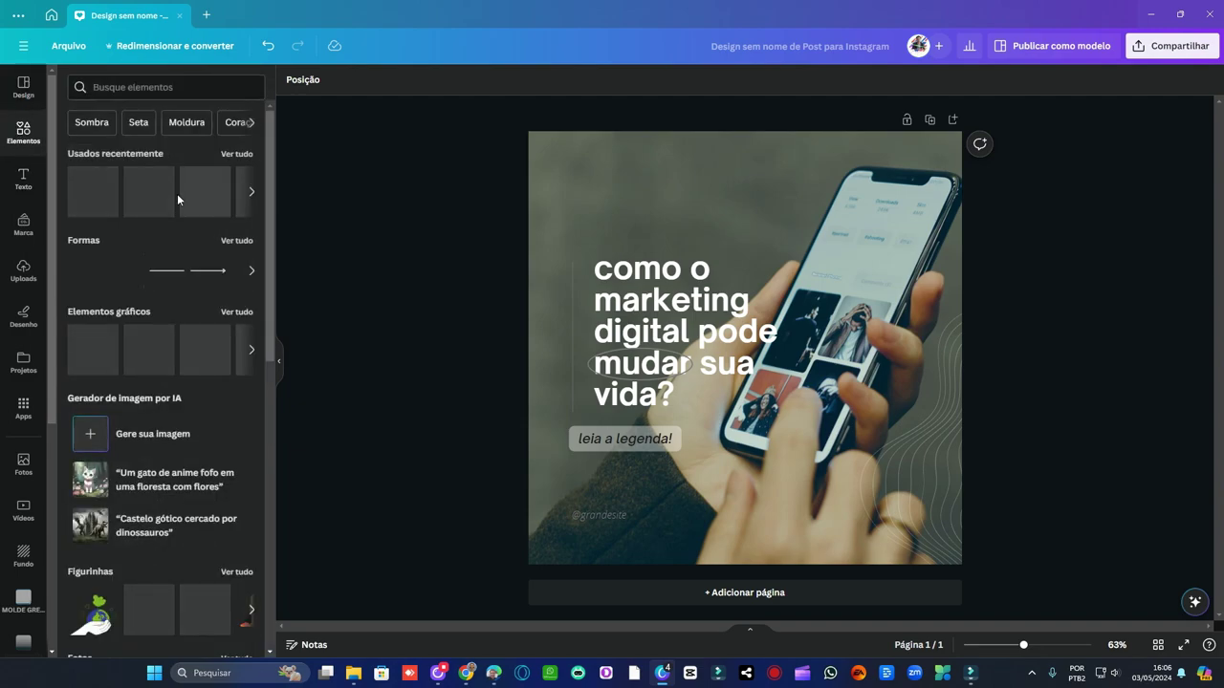
pyautogui.click(170, 196)
pyautogui.moveTo(906, 400); pyautogui.dragTo(889, 362)
pyautogui.moveTo(726, 427); pyautogui.dragTo(430, 321)
pyautogui.moveTo(795, 459); pyautogui.dragTo(681, 449)
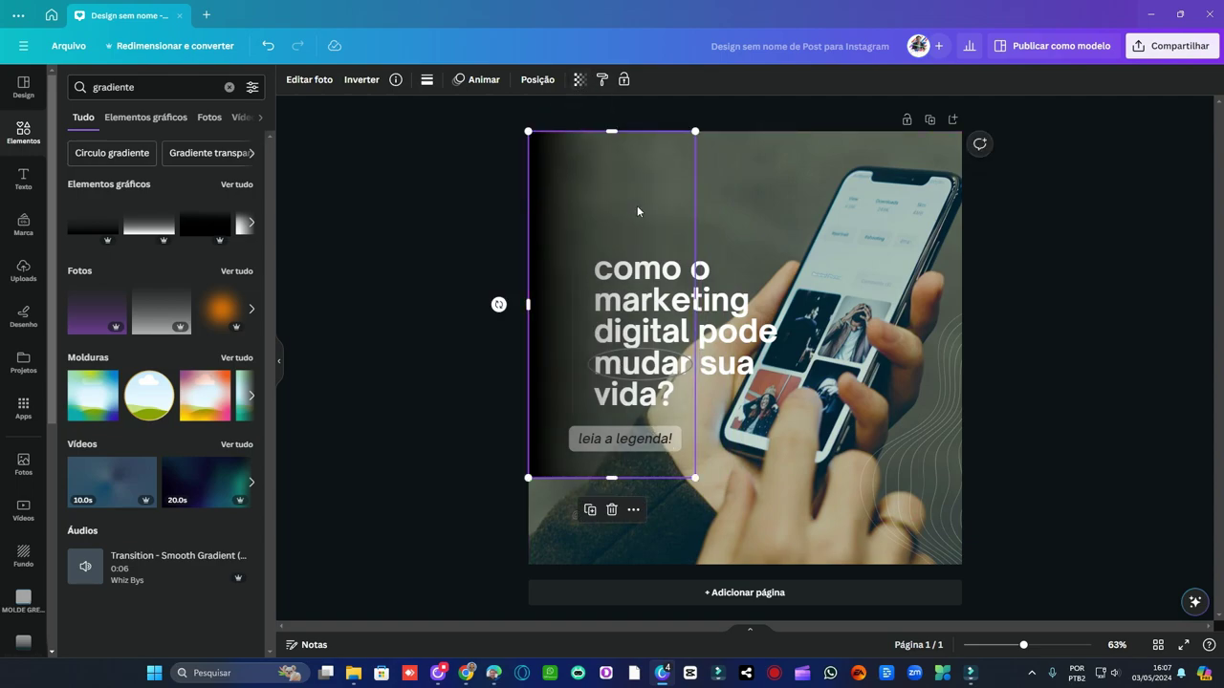
pyautogui.press('Delete')
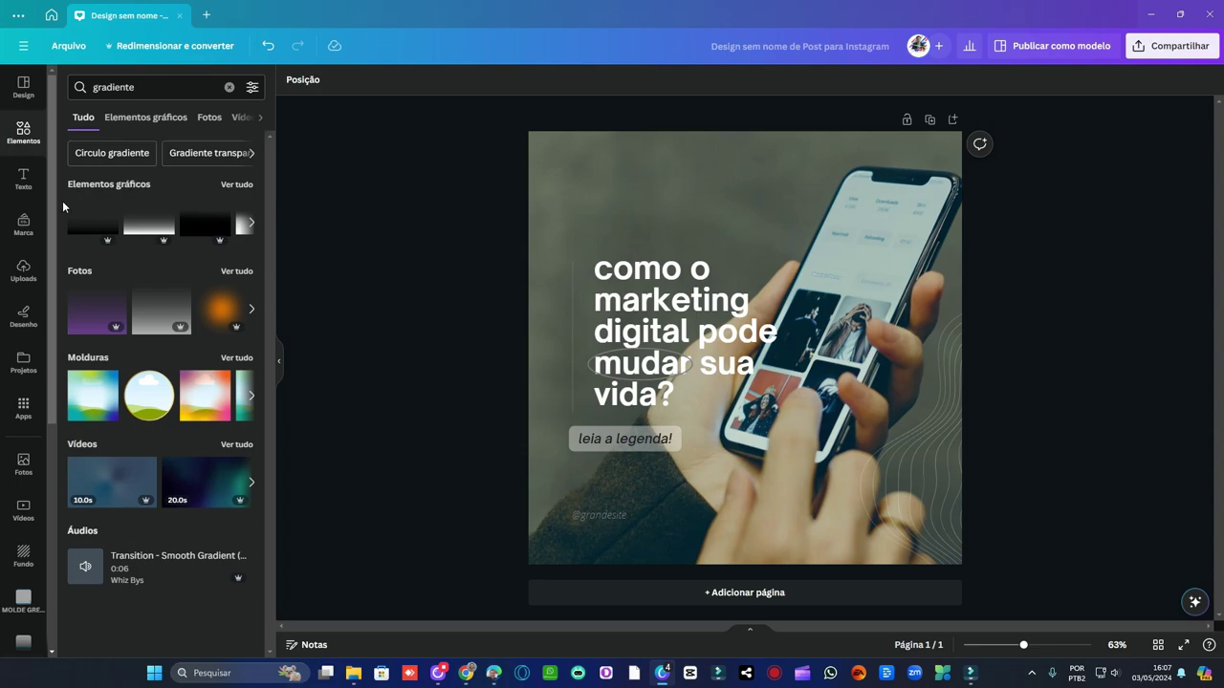
# Step: Place a blue-violet gradient over the left side of the page and delete the background photo of hands holding a phone
pyautogui.click(96, 311)
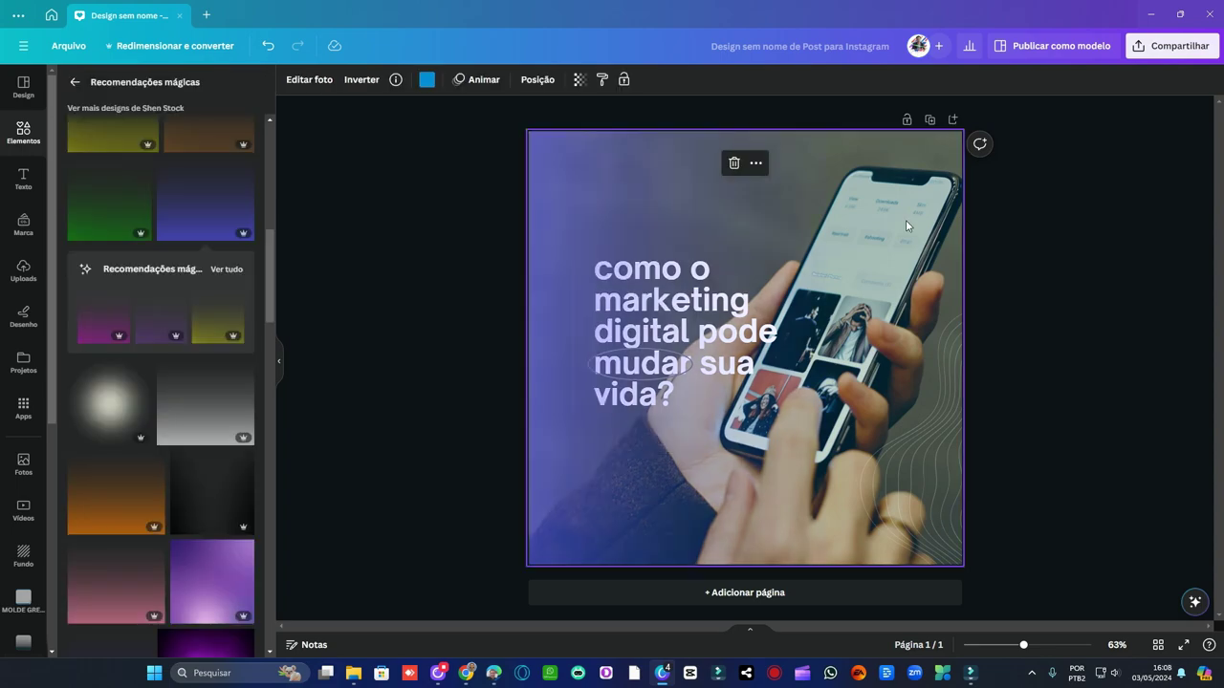
pyautogui.press('Delete')
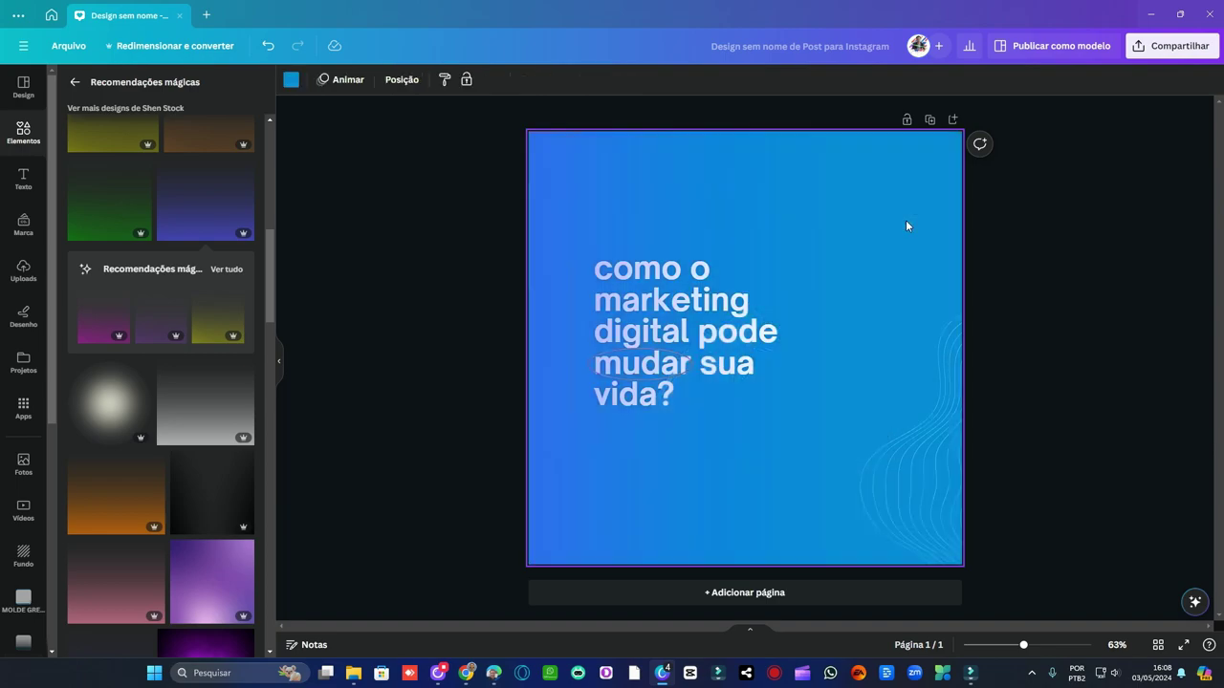
# Step: Add a square frame from the elements library, align it to the page corner and enlarge it to fill the whole post
pyautogui.click(23, 88)
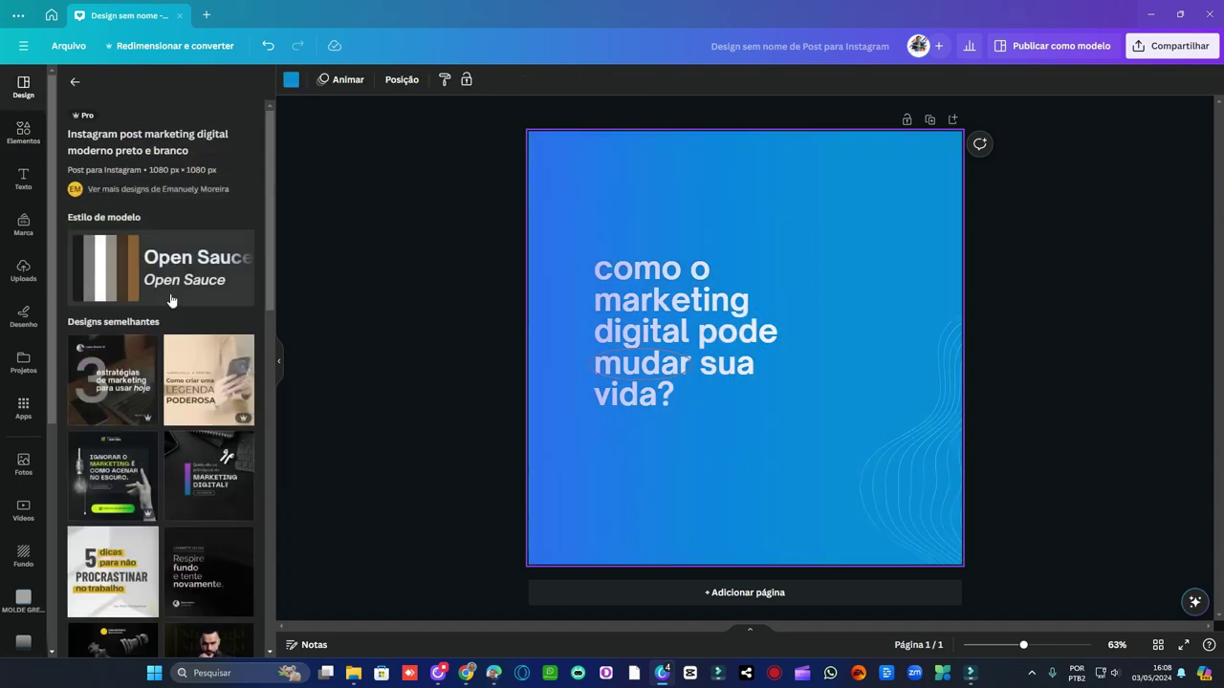
pyautogui.click(71, 82)
pyautogui.click(26, 138)
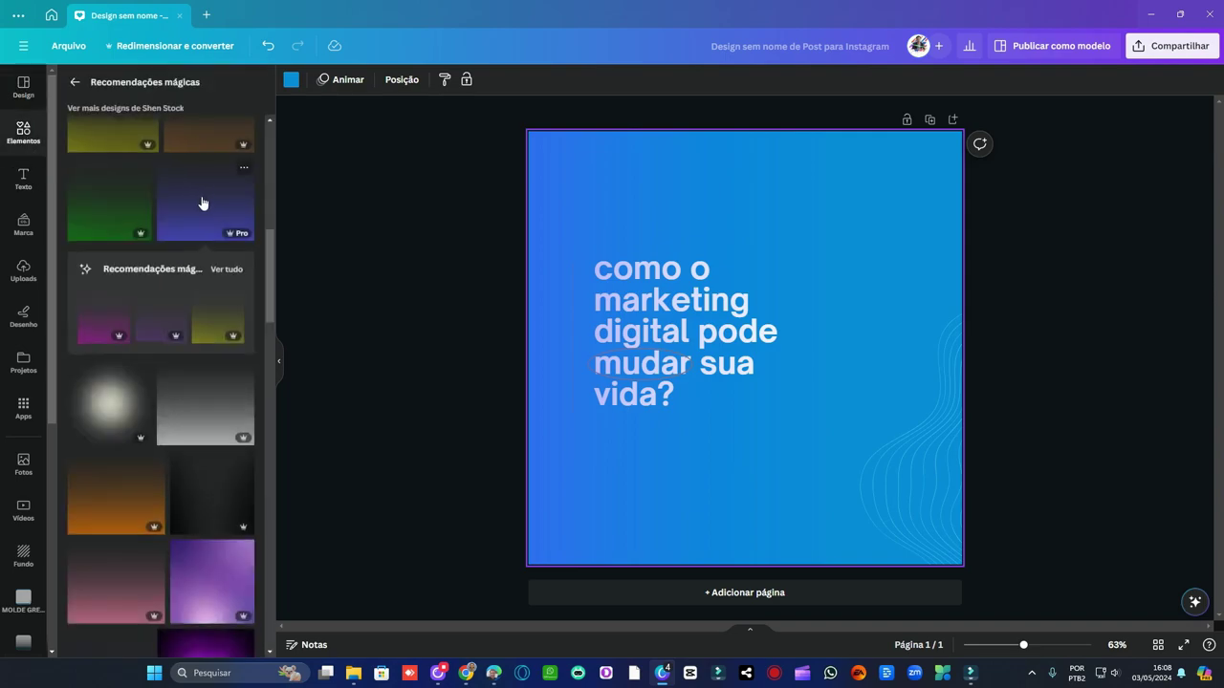
pyautogui.click(76, 83)
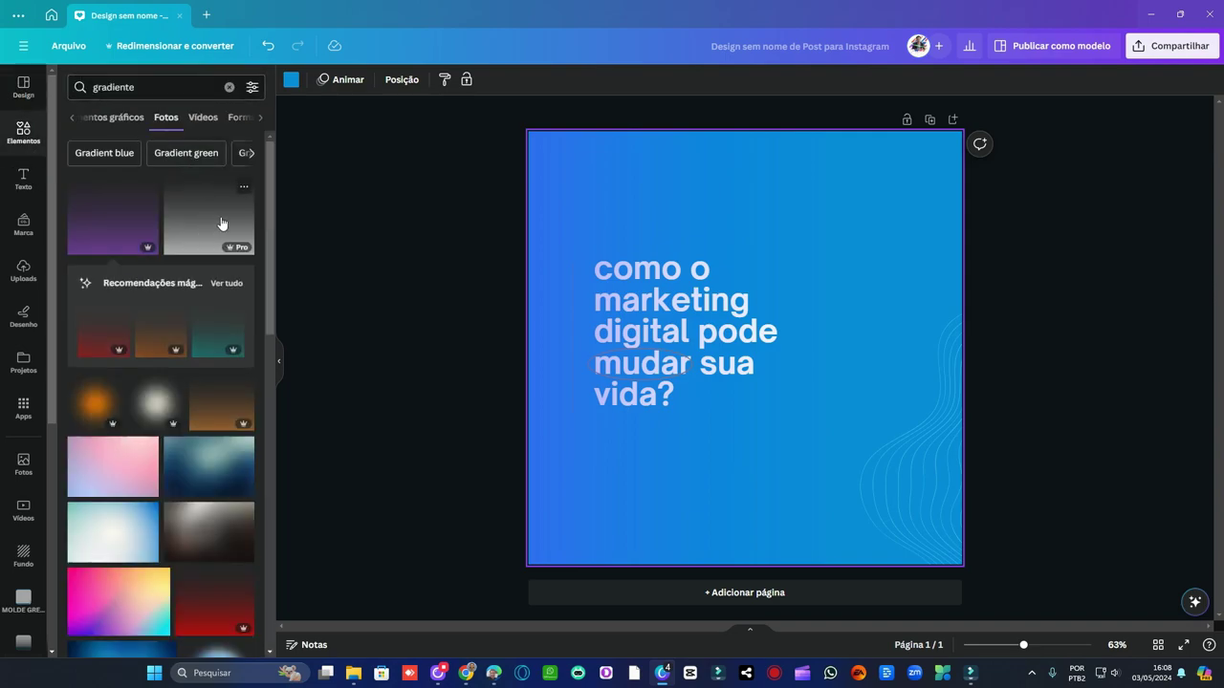
pyautogui.click(228, 87)
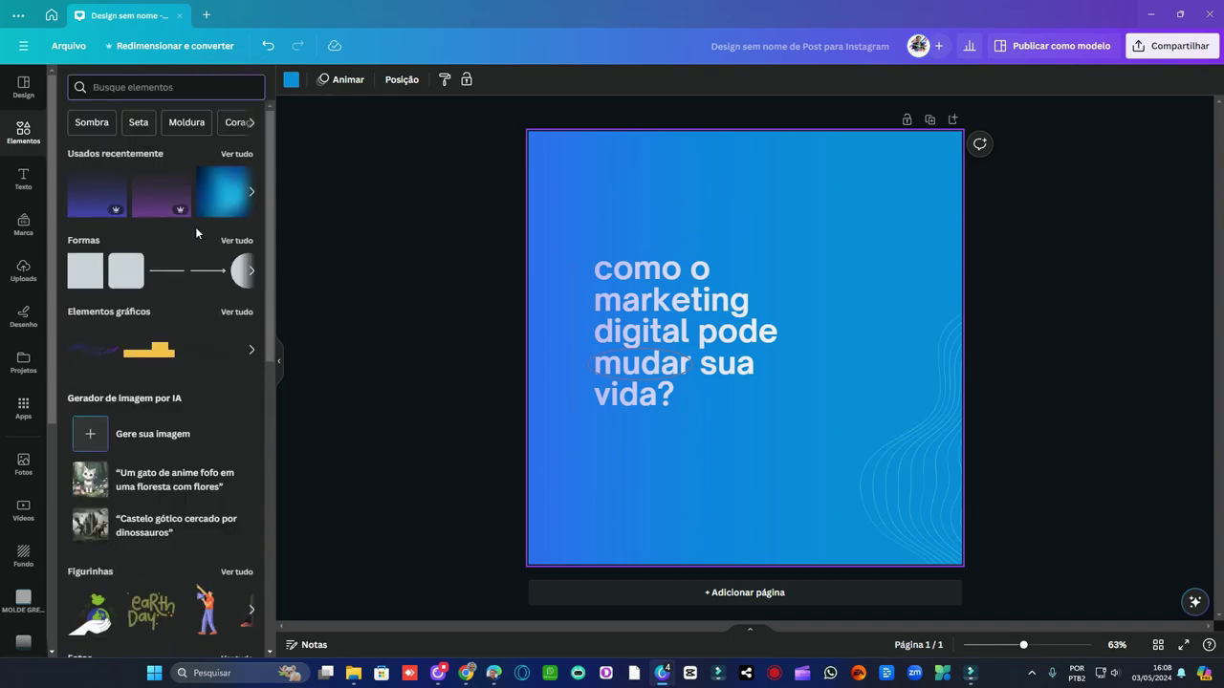
pyautogui.scroll(-5, 182, 244)
pyautogui.scroll(-5, 182, 252)
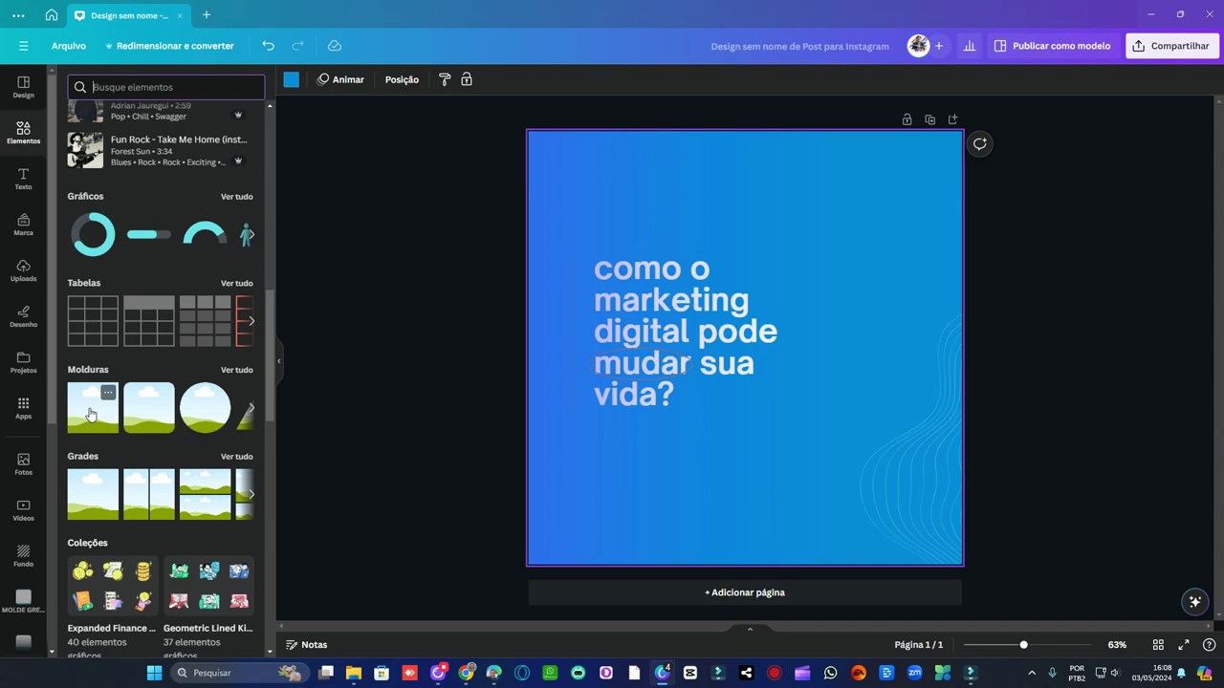
pyautogui.click(91, 413)
pyautogui.moveTo(634, 232); pyautogui.dragTo(529, 121)
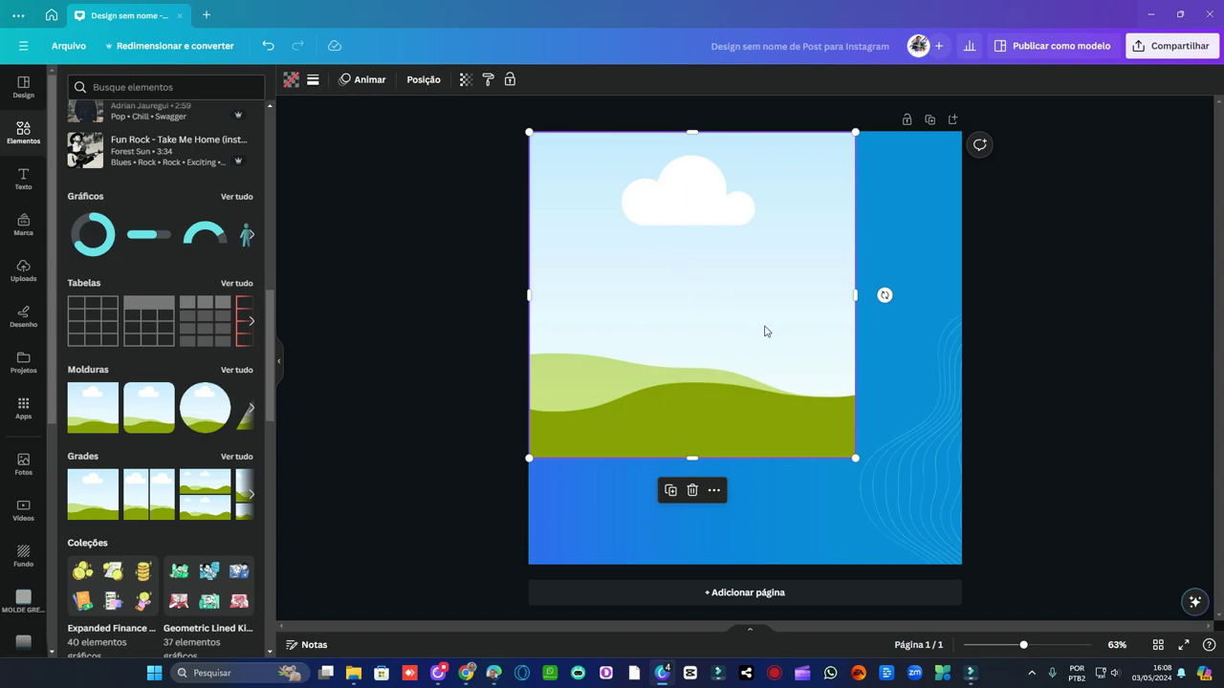
pyautogui.moveTo(860, 467); pyautogui.dragTo(958, 565)
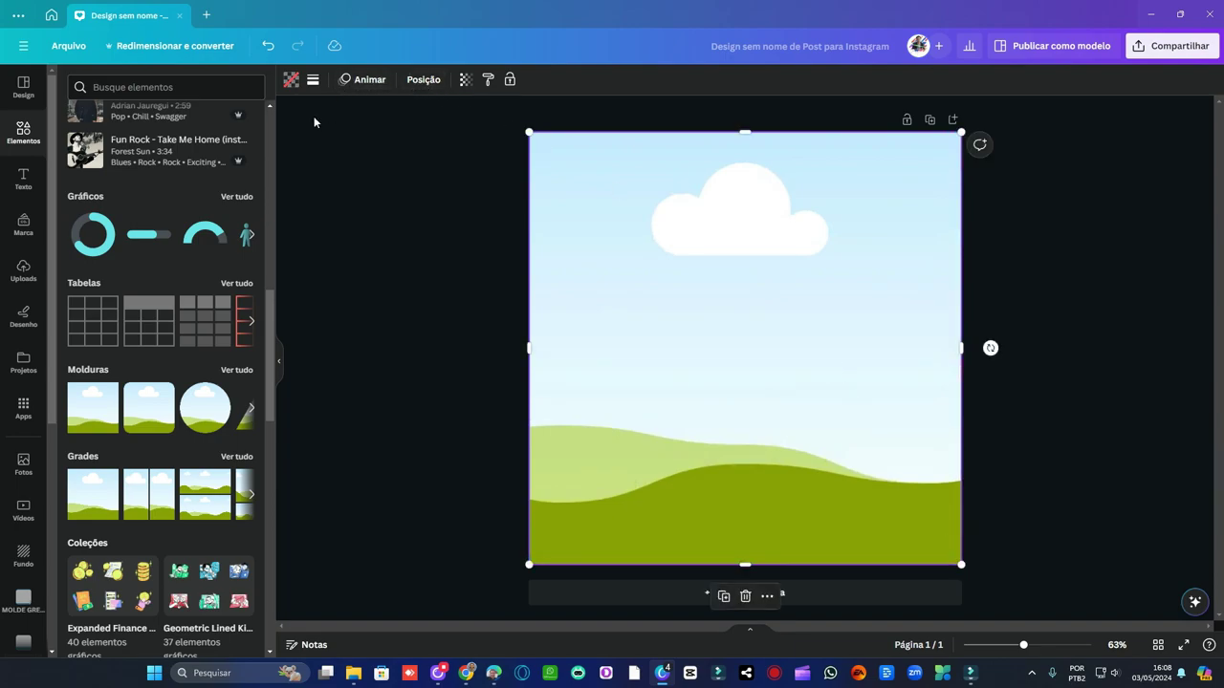
# Step: Send the full-page frame backward to the bottom of the layer order
pyautogui.click(424, 79)
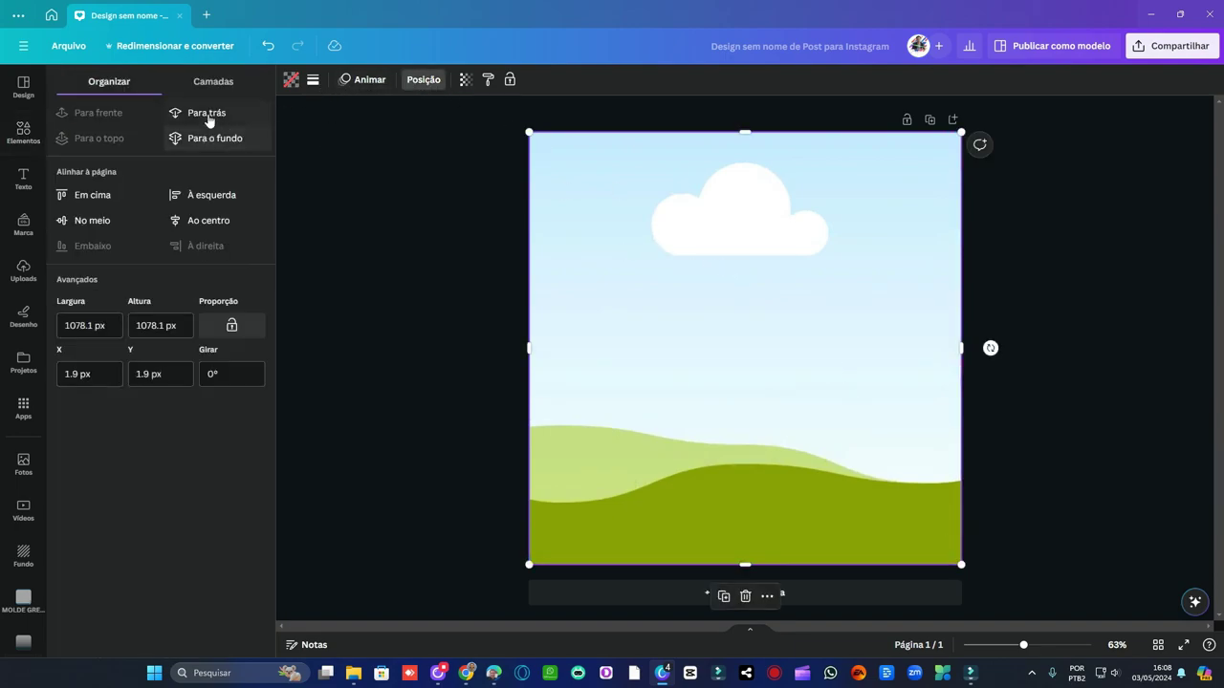
pyautogui.click(206, 113)
pyautogui.click(207, 115)
pyautogui.click(207, 114)
pyautogui.click(207, 112)
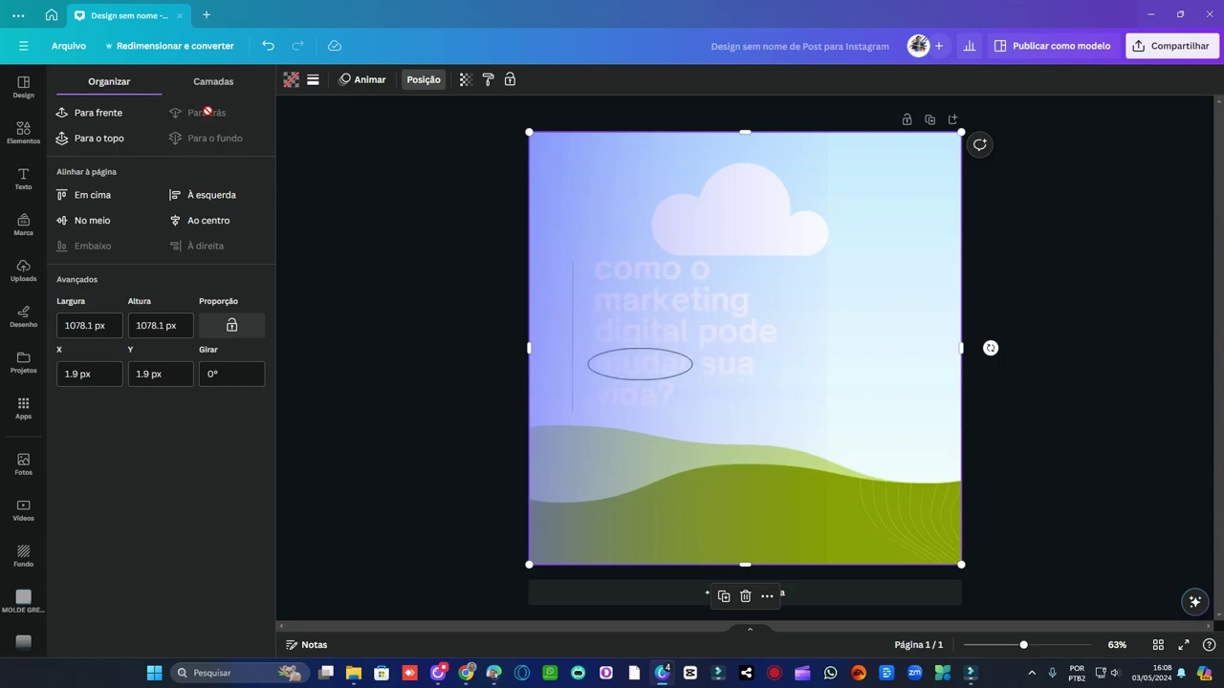
# Step: Send the blue-violet gradient backward until it sits behind the heading text
pyautogui.click(692, 320)
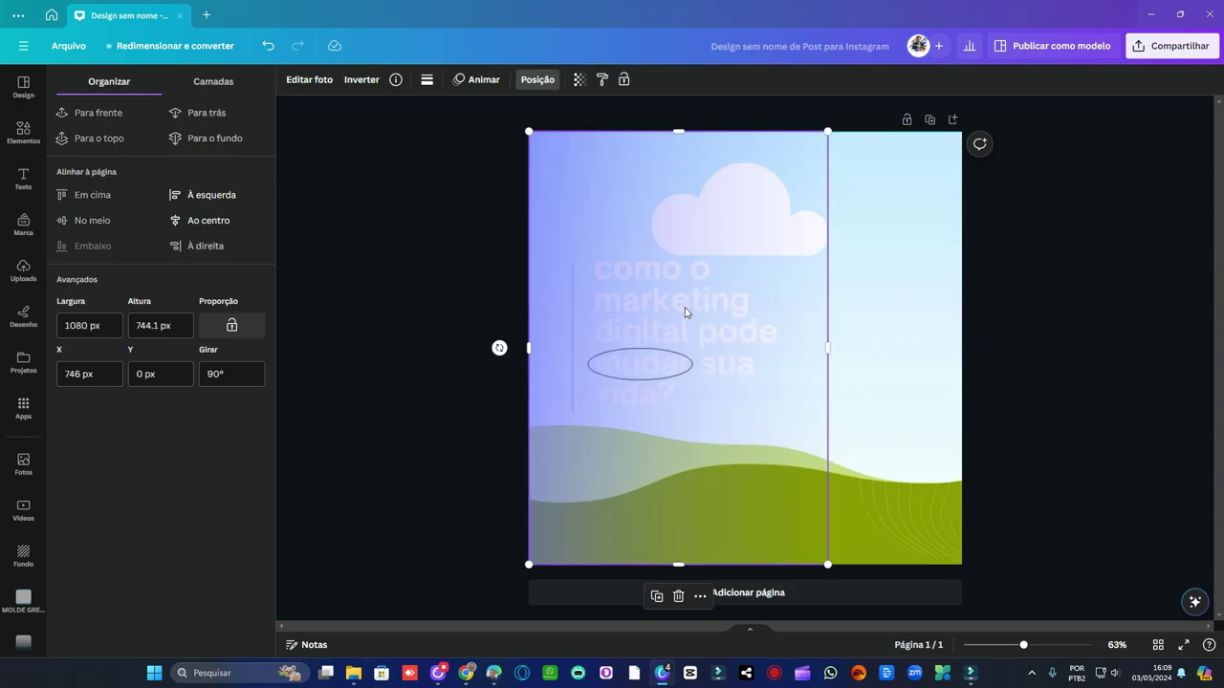
pyautogui.click(216, 115)
pyautogui.click(216, 115)
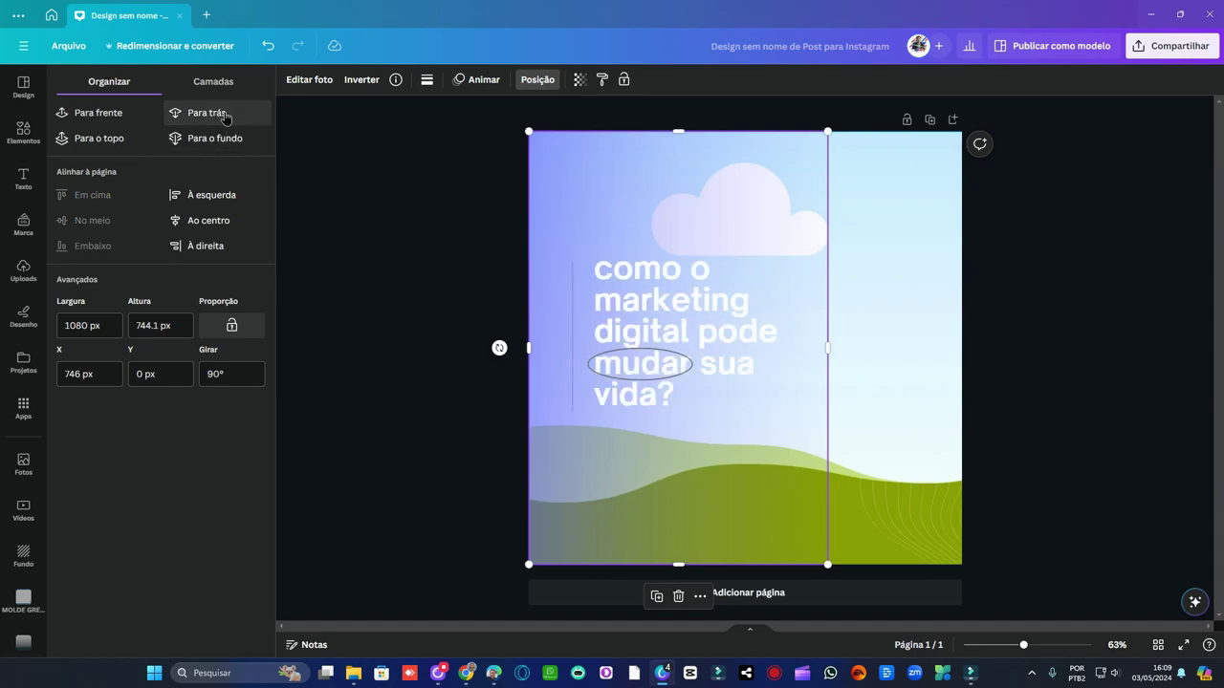
# Step: Delete the oval outline around "mudar" and the thin vertical line beside the heading
pyautogui.click(693, 332)
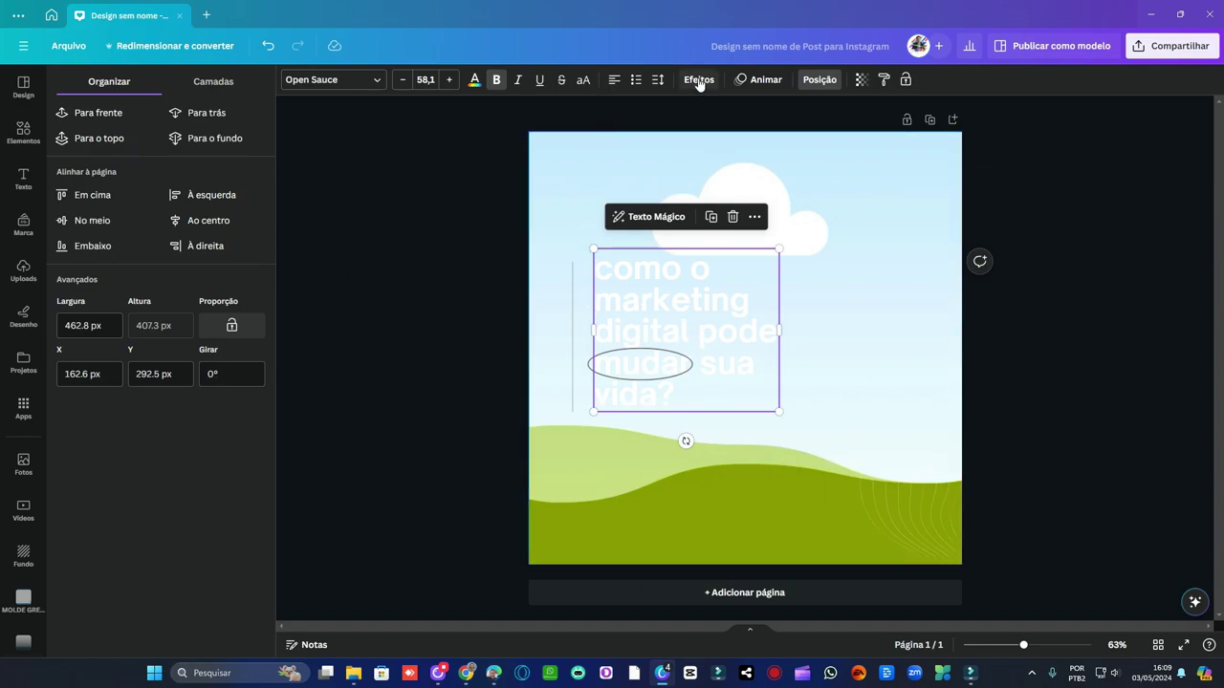
pyautogui.click(671, 373)
pyautogui.press('Delete')
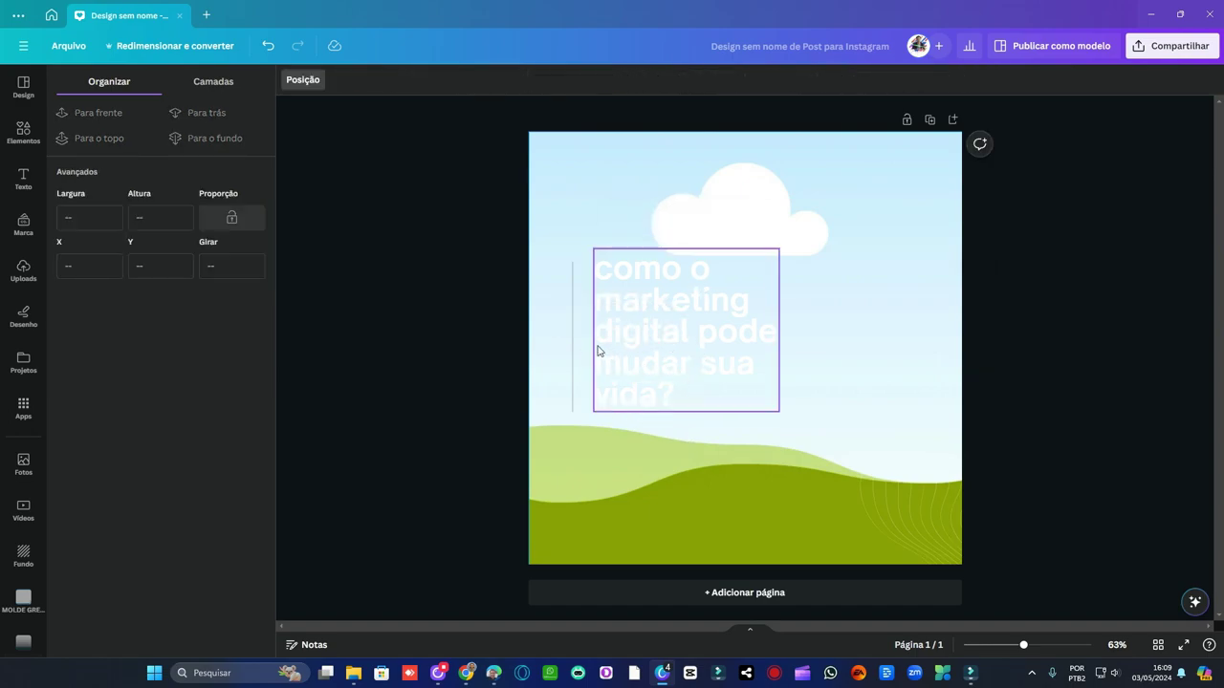
pyautogui.click(576, 343)
pyautogui.press('Delete')
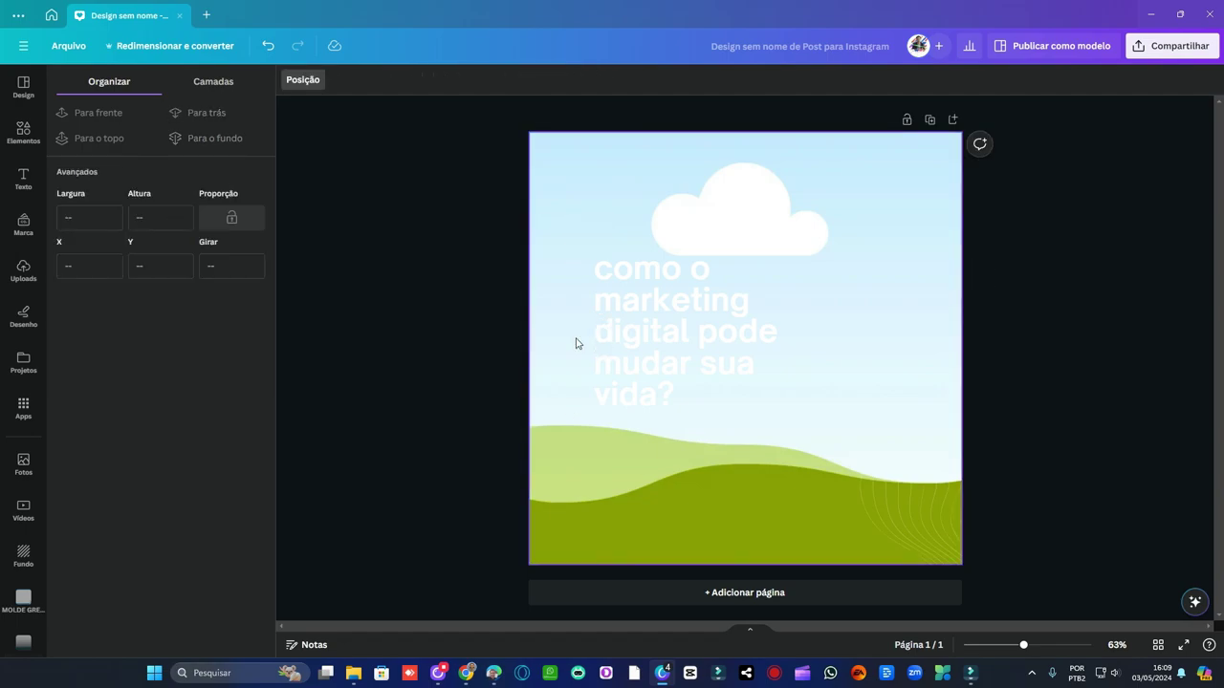
# Step: Try the Sombreado and Neon effects on the whole heading, and apply the Fundo background effect to it
pyautogui.click(680, 350)
pyautogui.doubleClick(680, 352)
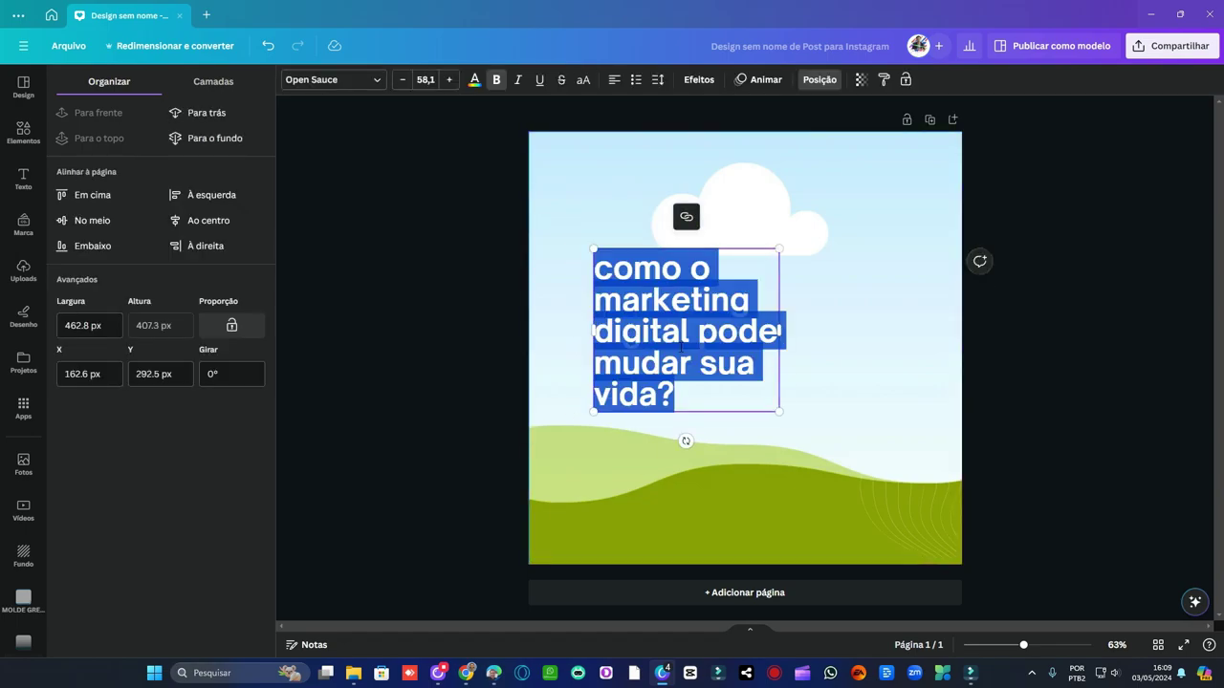
pyautogui.click(721, 386)
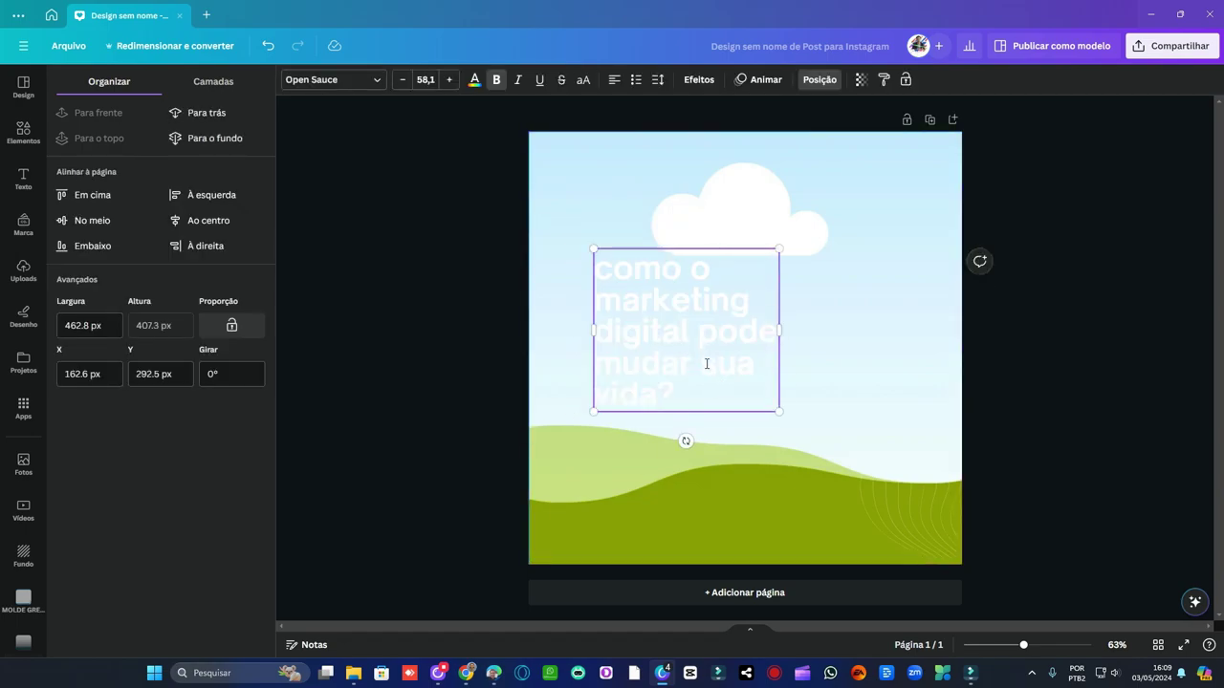
pyautogui.doubleClick(700, 363)
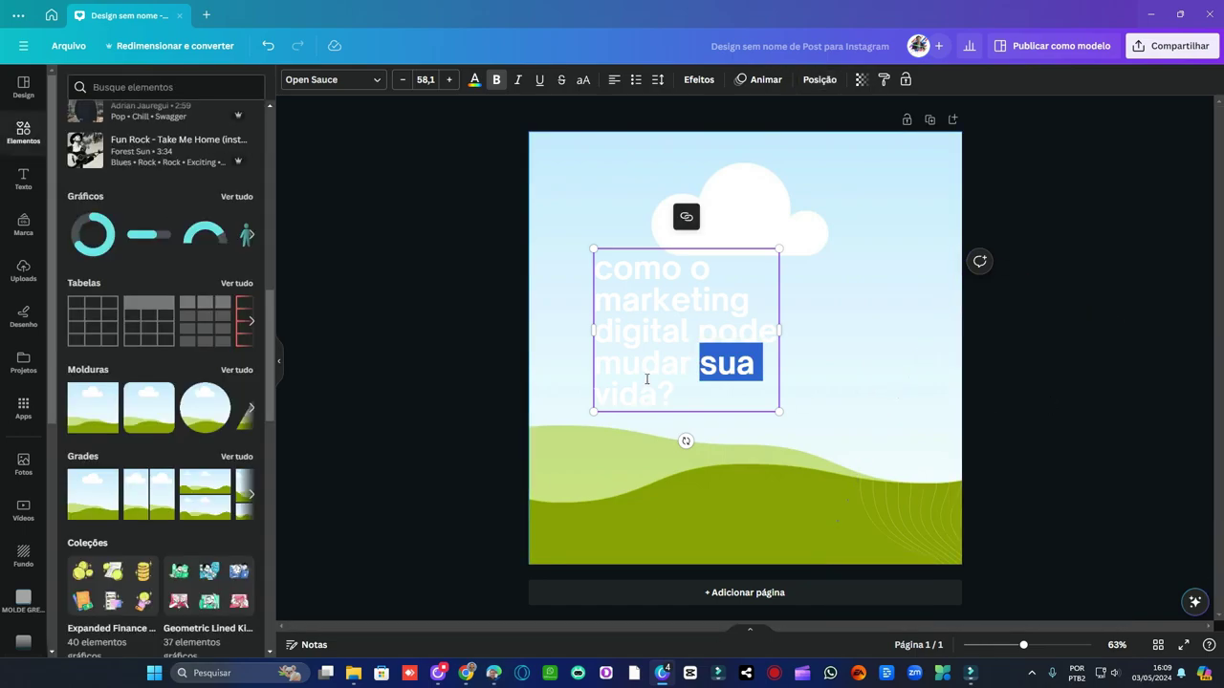
pyautogui.click(653, 372)
pyautogui.doubleClick(653, 364)
pyautogui.click(666, 372)
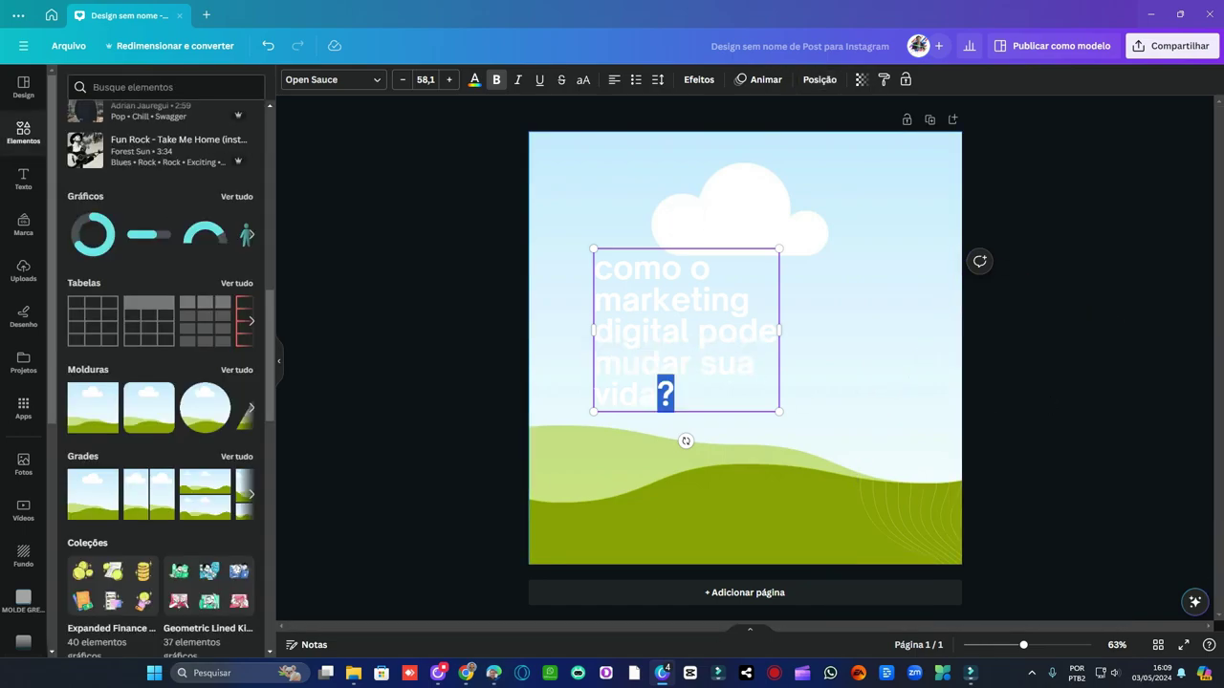
pyautogui.moveTo(681, 400); pyautogui.dragTo(568, 265)
pyautogui.click(699, 79)
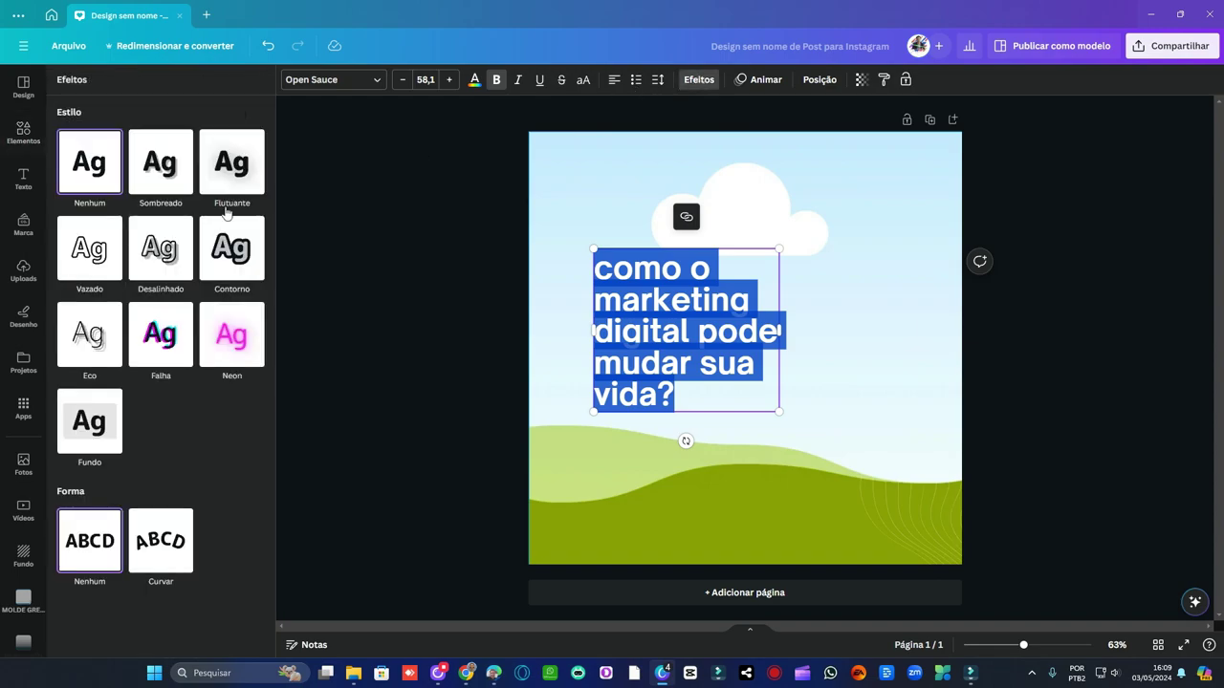
pyautogui.click(168, 164)
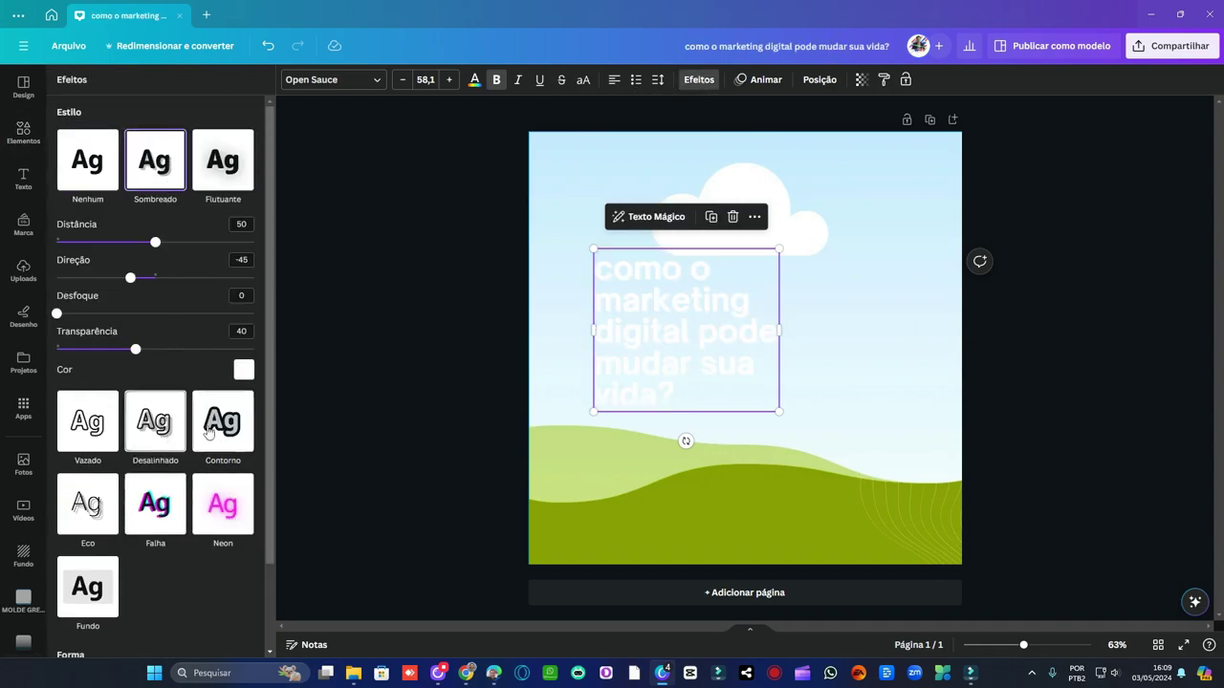
pyautogui.click(225, 425)
pyautogui.click(226, 423)
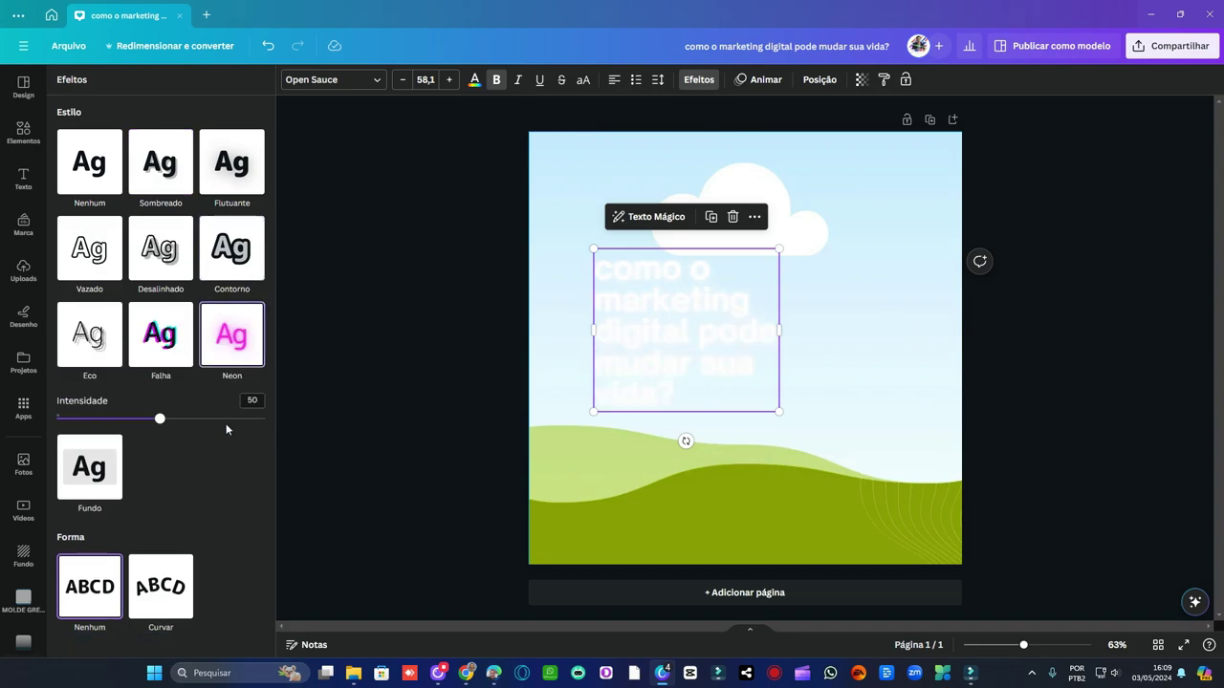
pyautogui.click(113, 471)
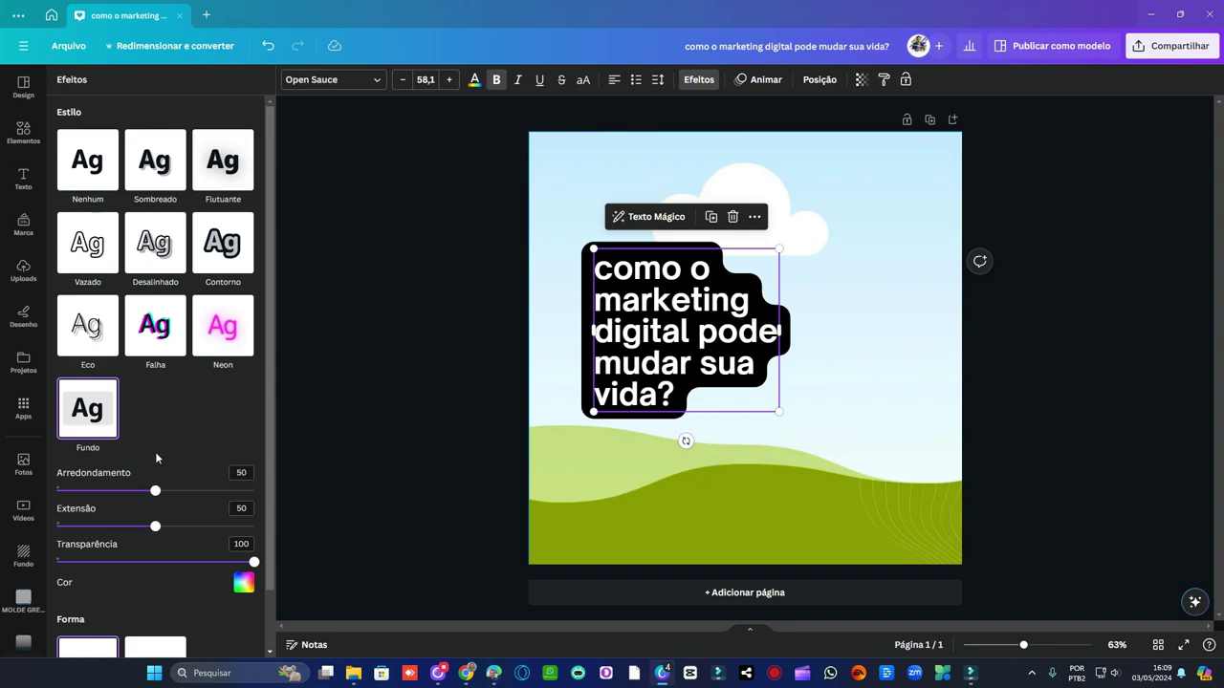
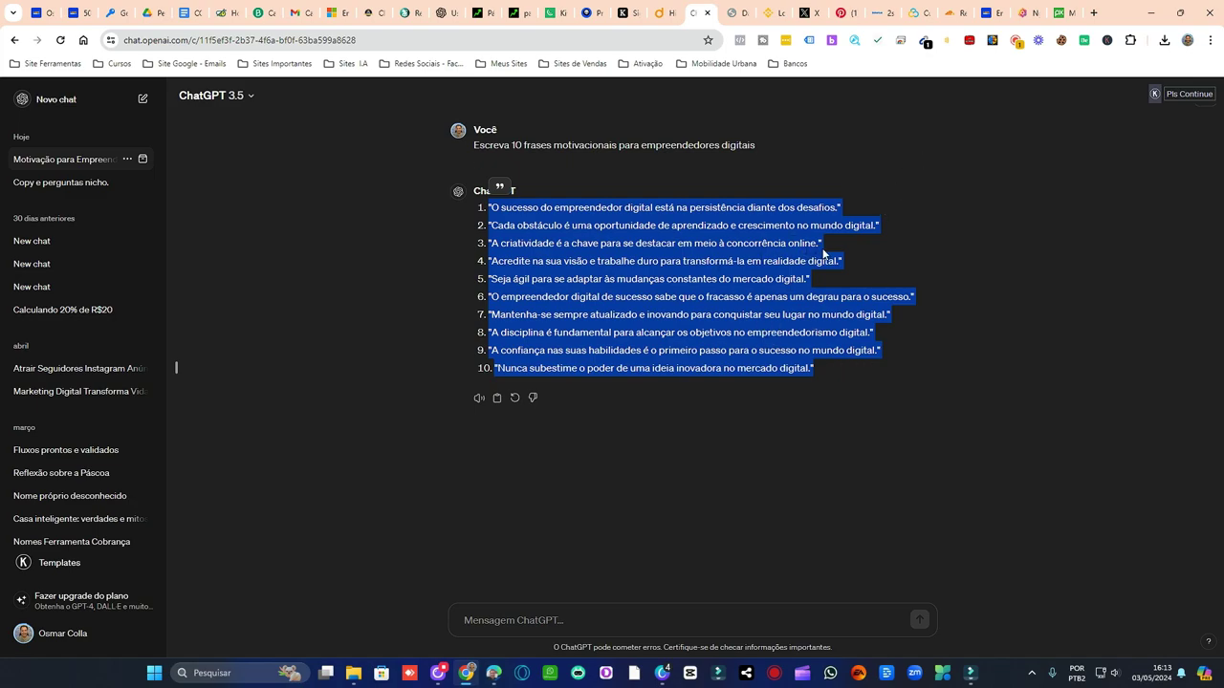
# Step: Return to Canva and paste the ten motivational phrases into the text column of the Adicionar dados table
pyautogui.click(1150, 13)
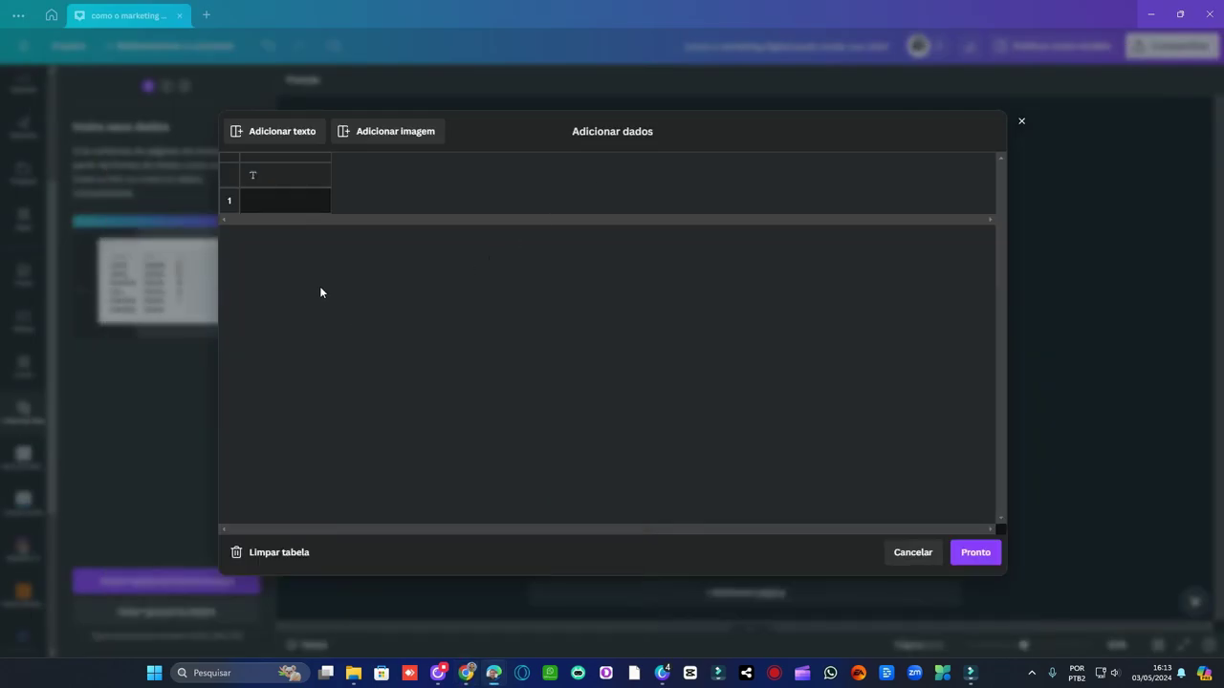
pyautogui.click(262, 175)
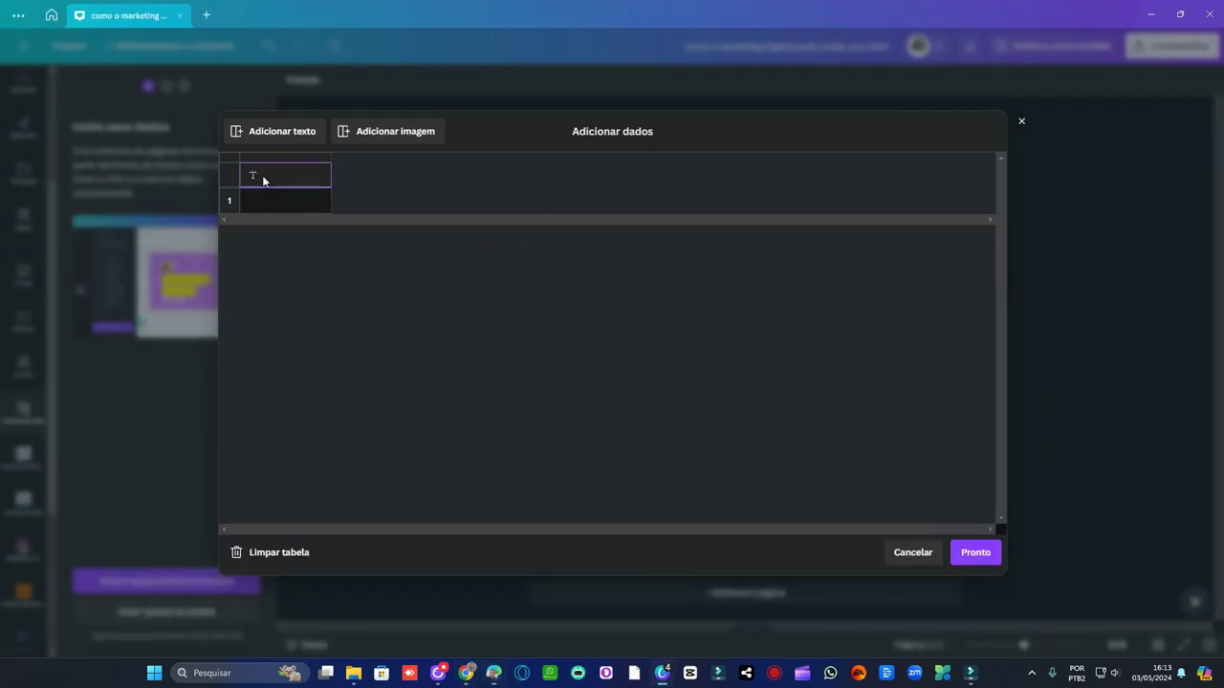
pyautogui.hotkey('ctrl', 'v')
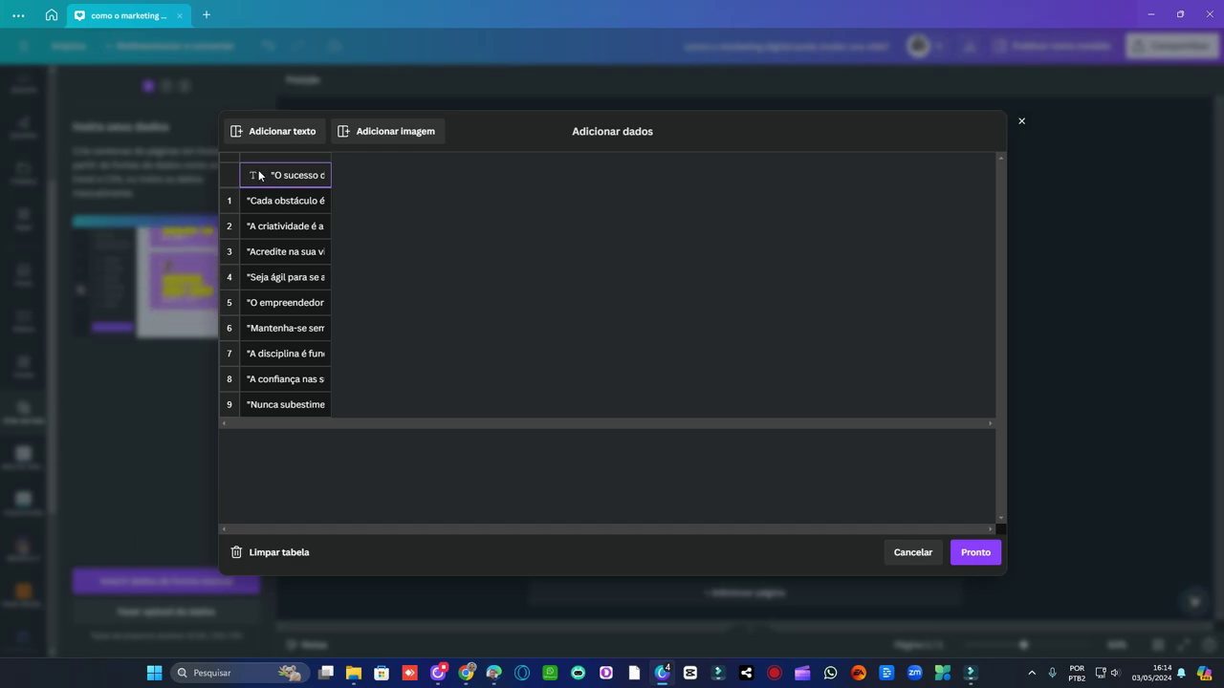
# Step: Switch to ChatGPT, copy all ten motivational phrases from its reply again, and return to Canva's data table
pyautogui.click(468, 673)
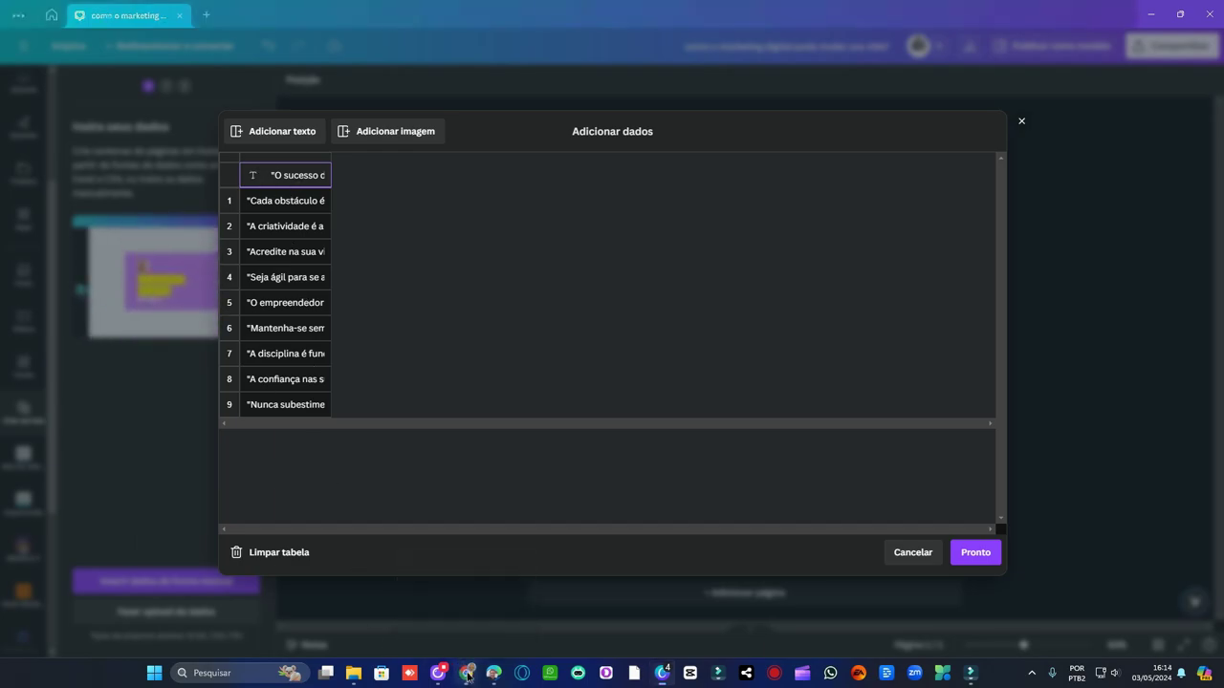
pyautogui.click(573, 179)
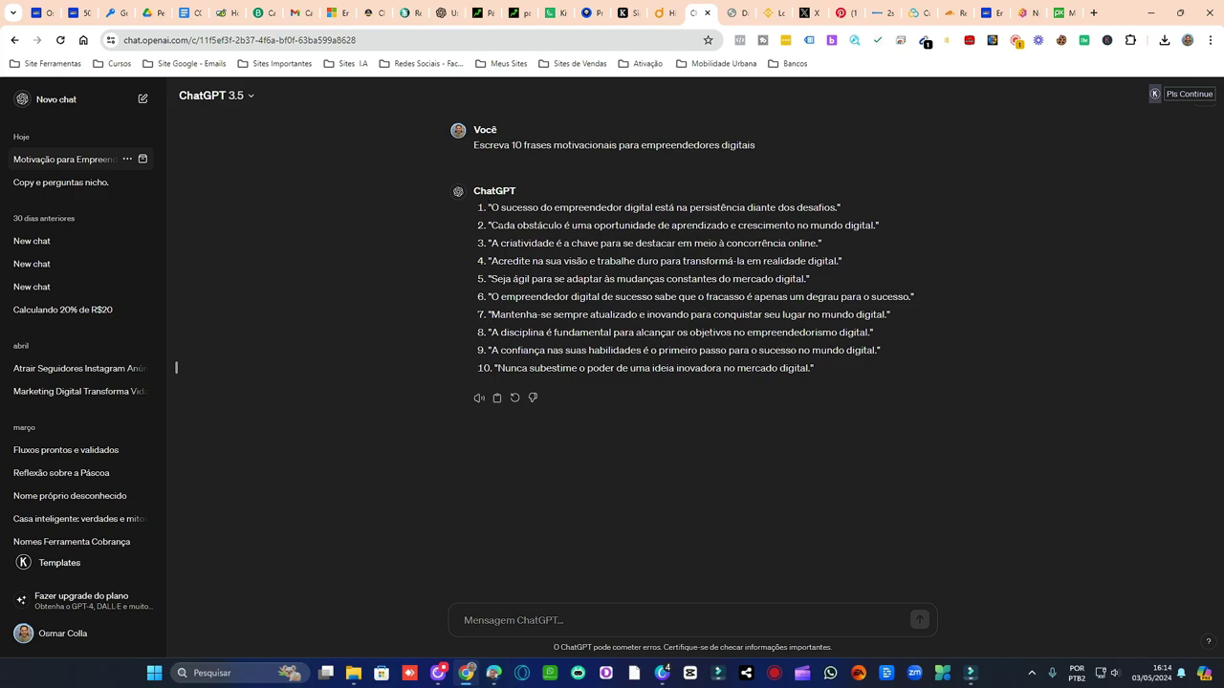
pyautogui.moveTo(814, 369); pyautogui.dragTo(489, 210)
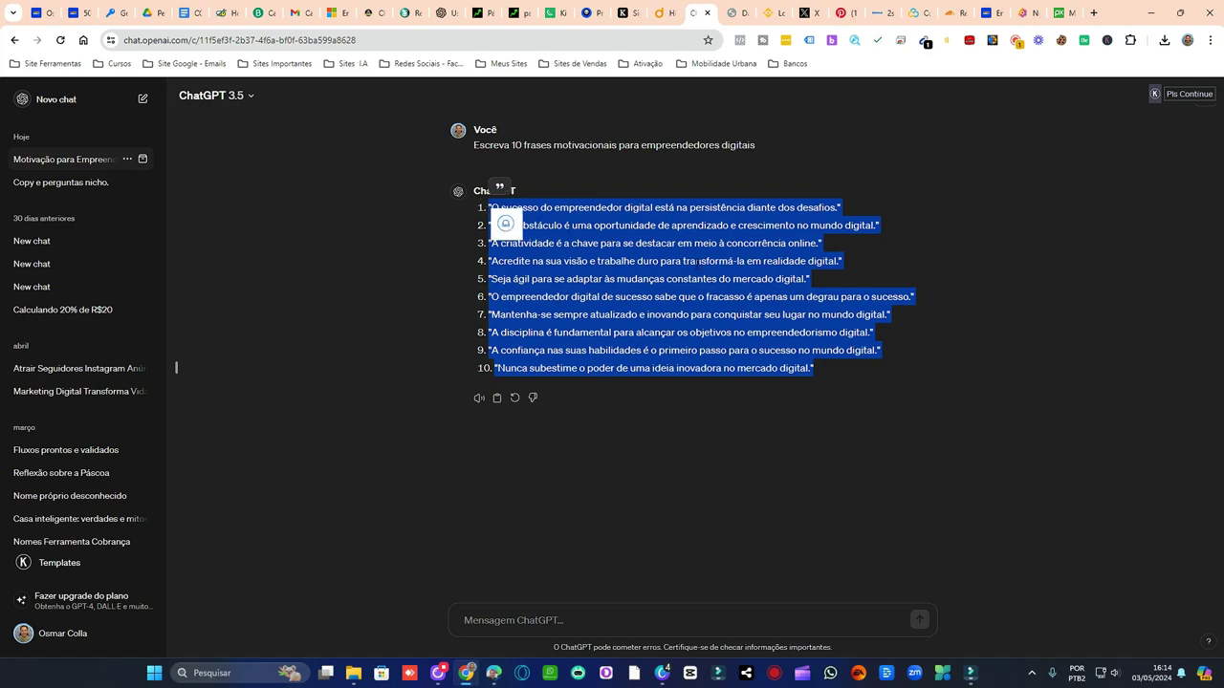
pyautogui.rightClick(713, 276)
pyautogui.click(743, 280)
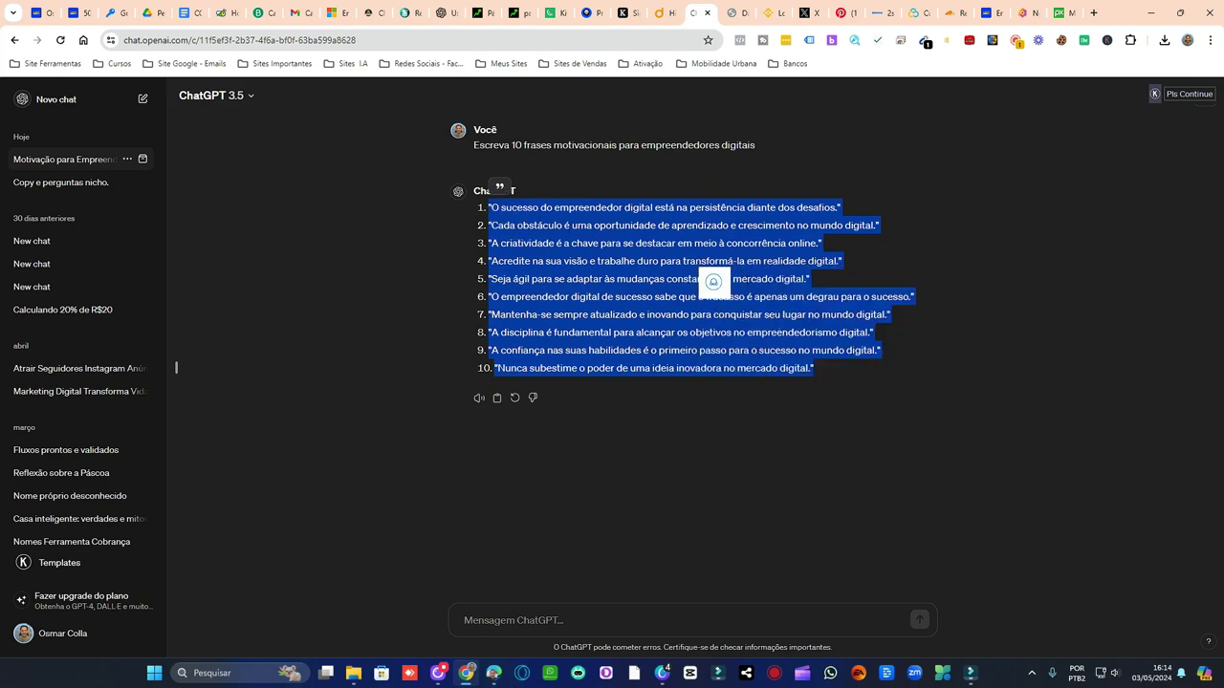
pyautogui.click(1151, 13)
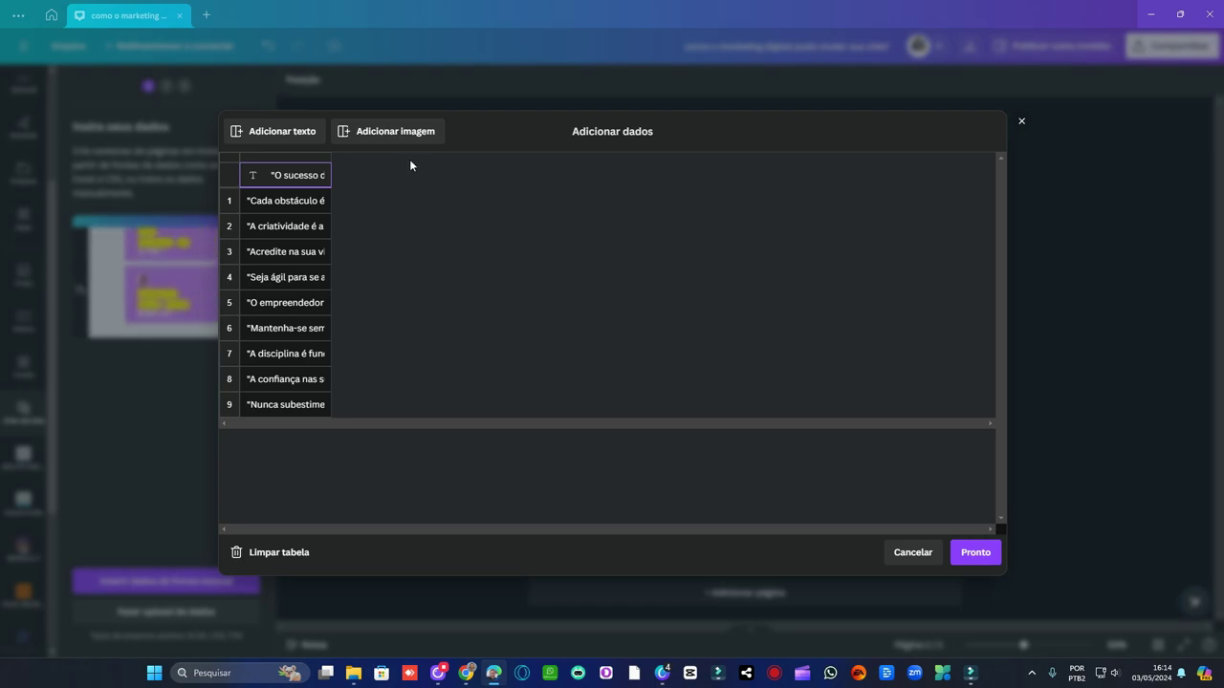
# Step: Add an image column to the data table and check the stock photos in the Downloads folder before switching to the browser
pyautogui.click(397, 131)
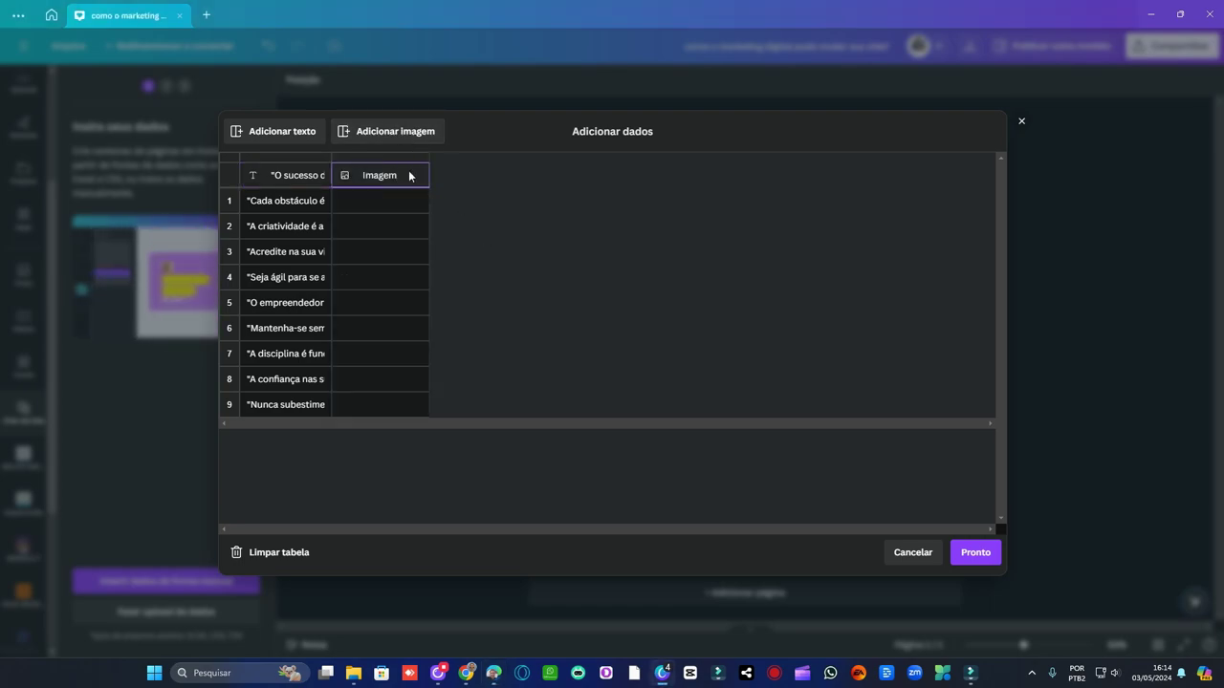
pyautogui.moveTo(468, 677)
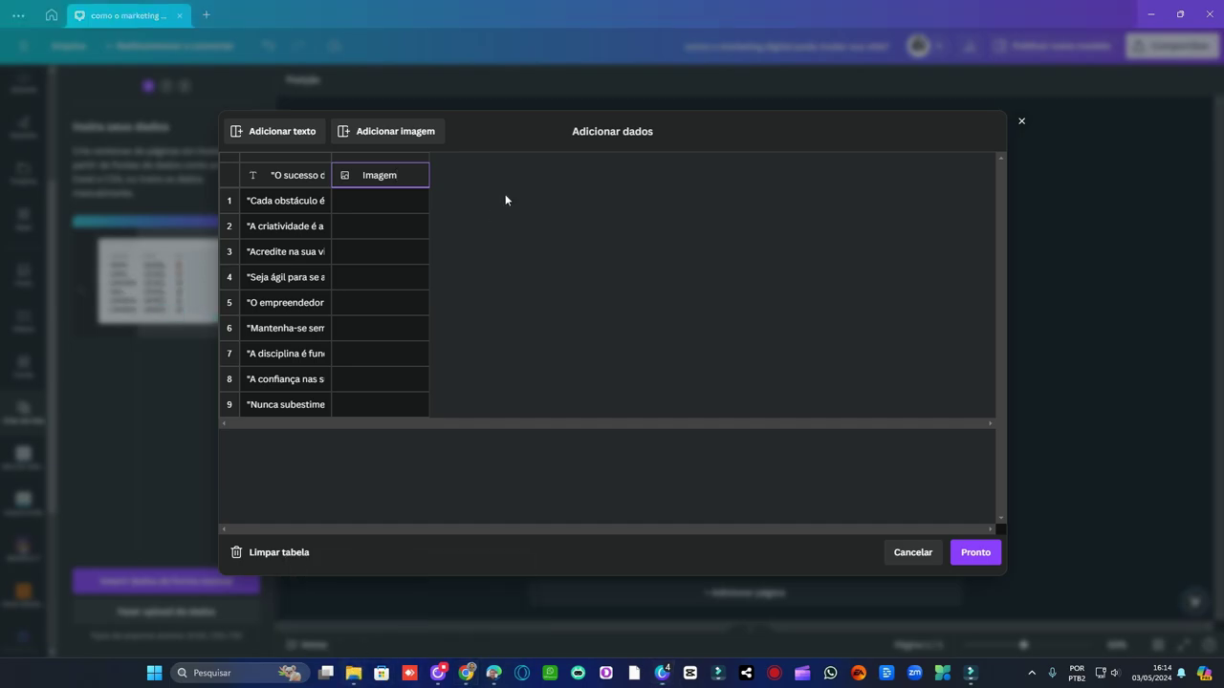
pyautogui.click(353, 673)
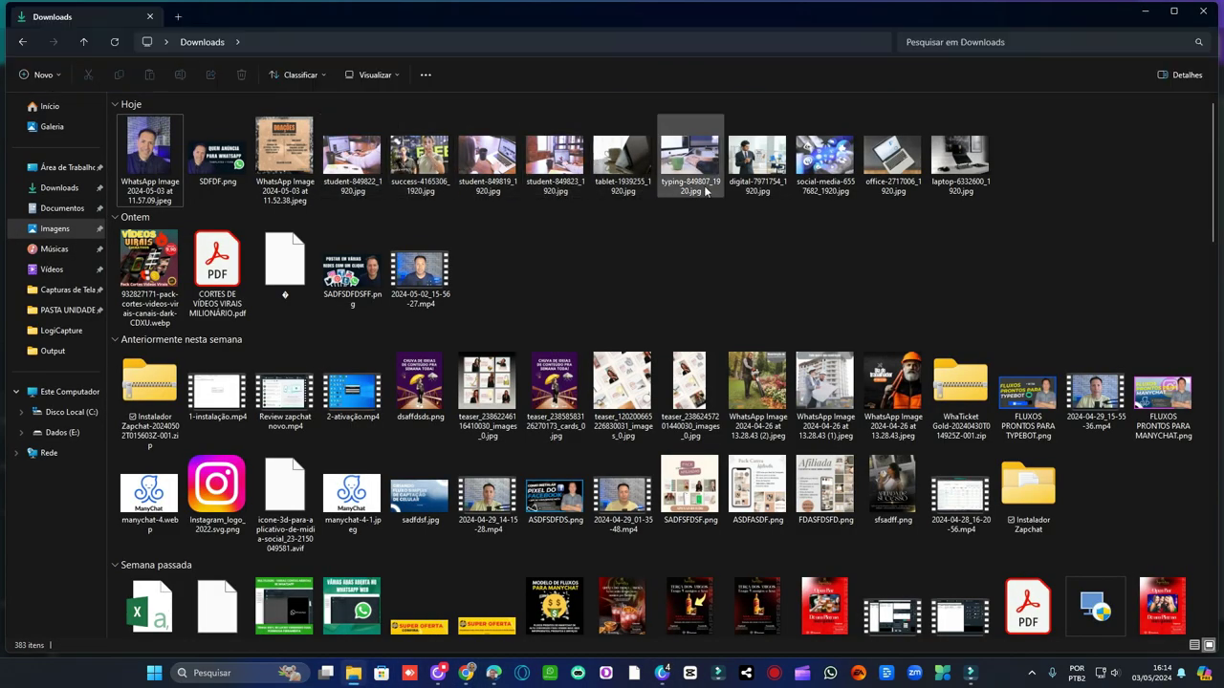
pyautogui.click(1147, 11)
pyautogui.click(466, 673)
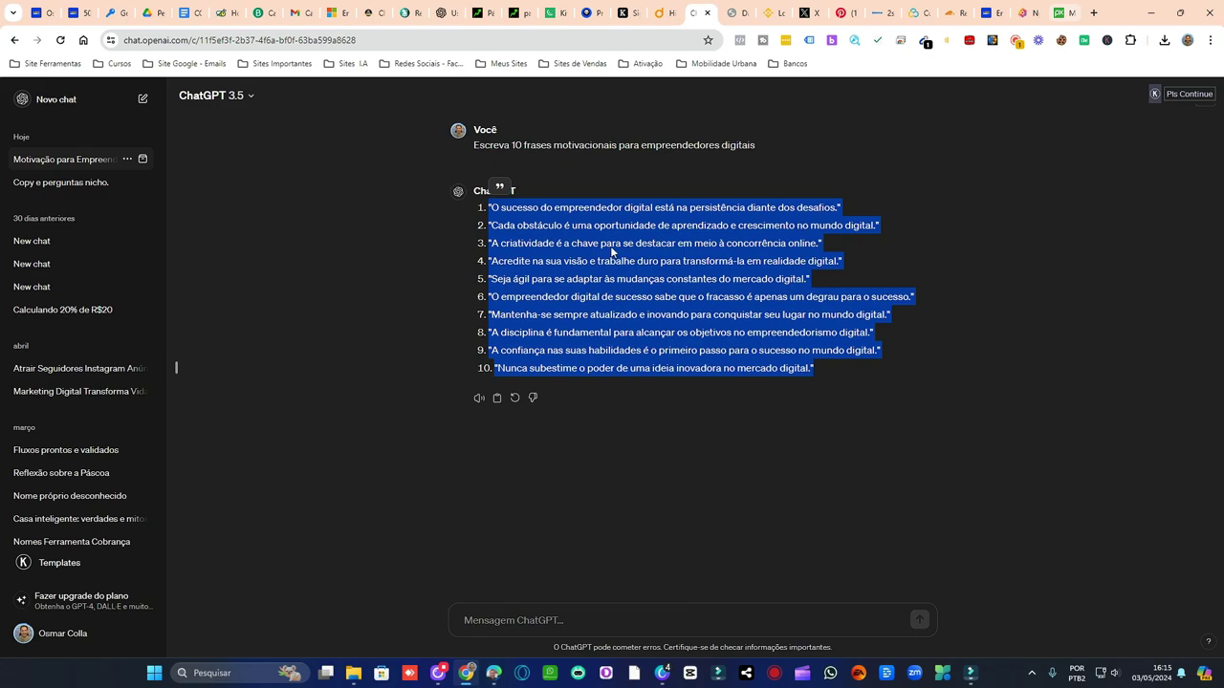
# Step: Switch to Pixabay, search for "marketing digital" and browse the image results
pyautogui.hotkey('ctrl', '9')
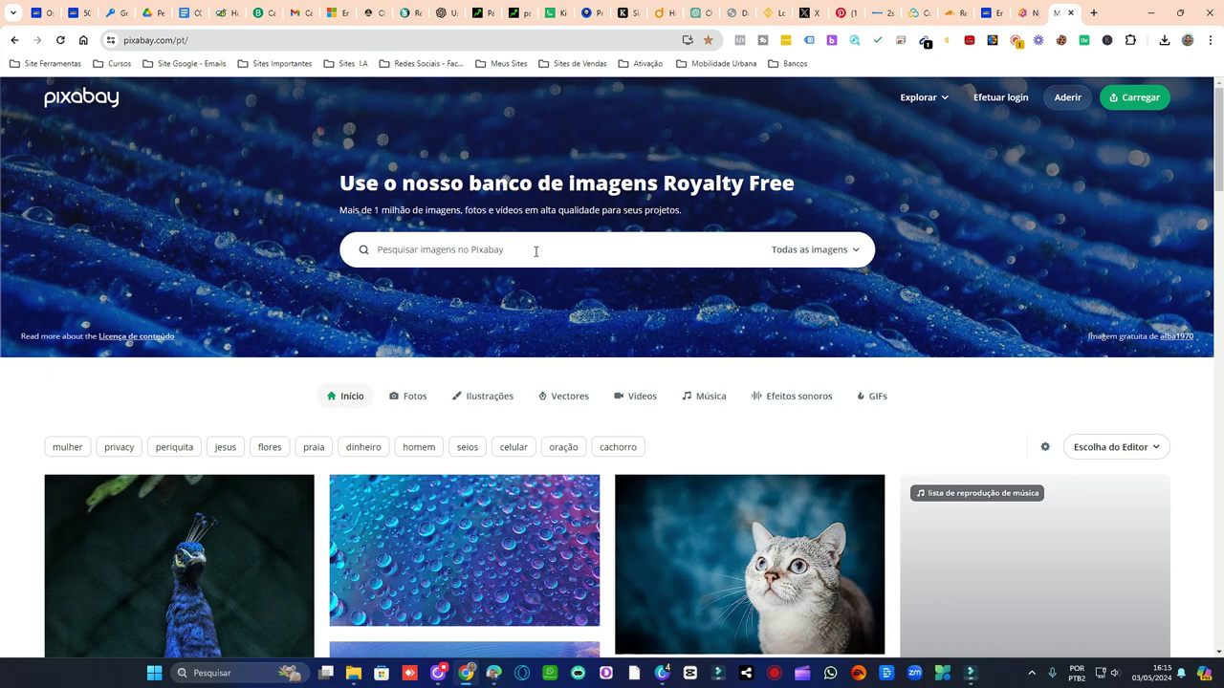
pyautogui.click(535, 251)
pyautogui.write('mar')
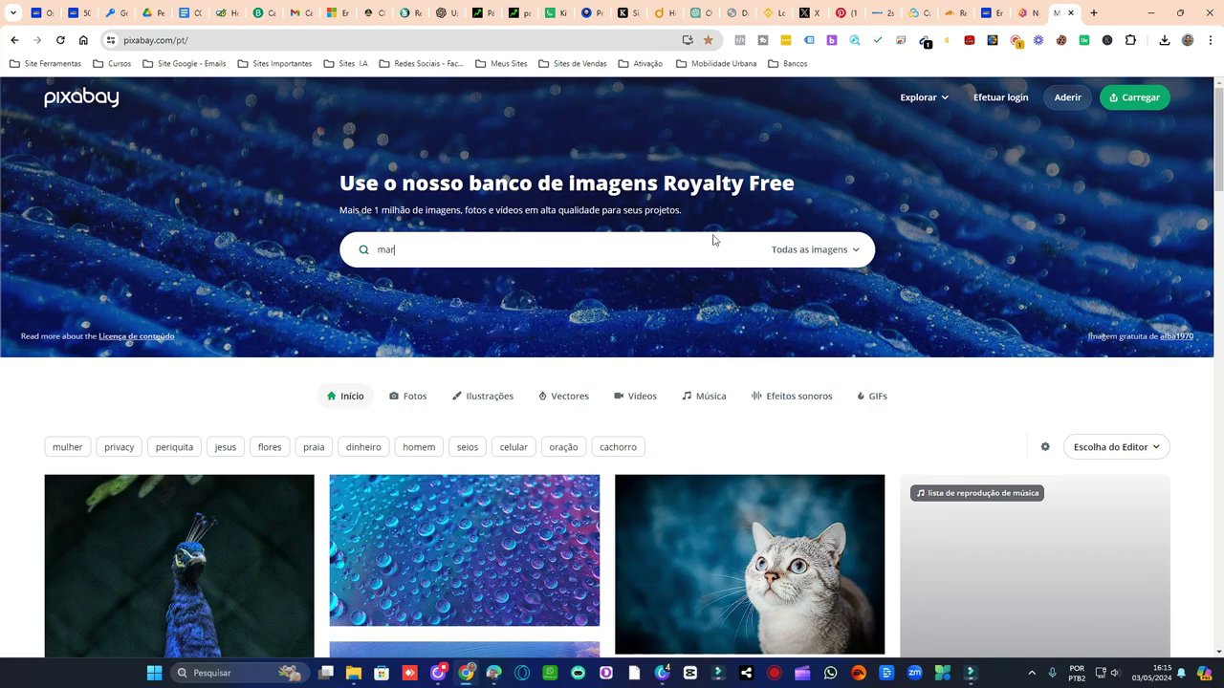
pyautogui.press('Down')
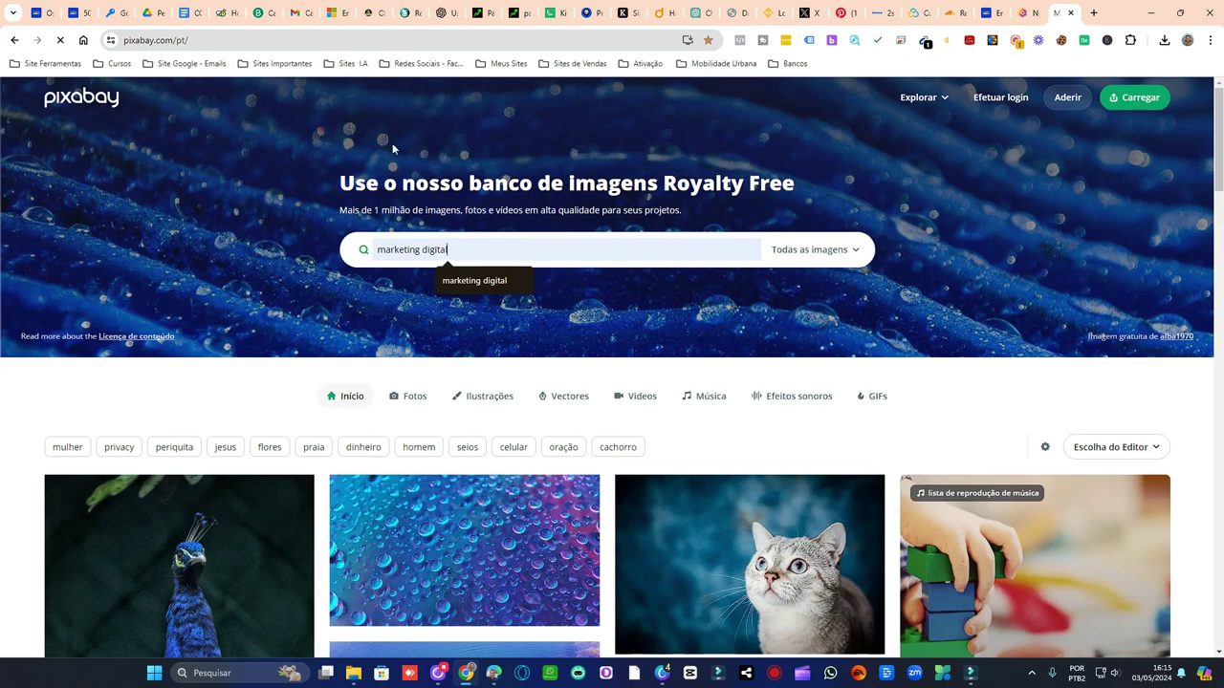
pyautogui.scroll(-1, 623, 264)
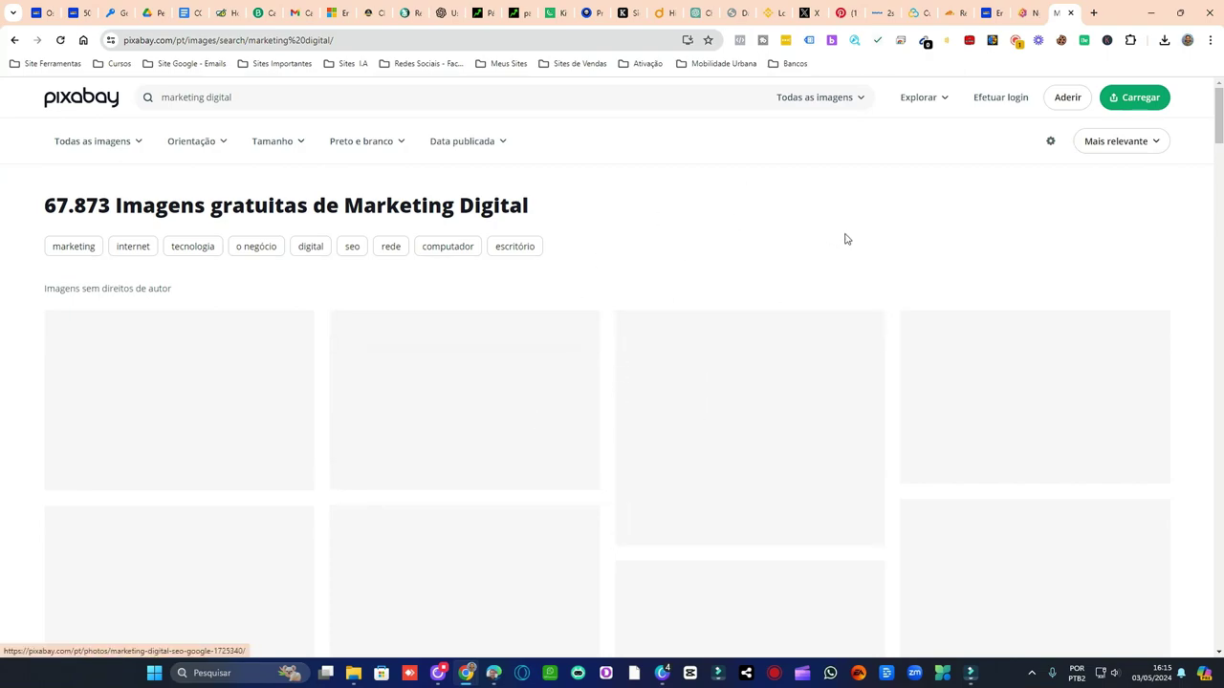
pyautogui.scroll(-3, 842, 239)
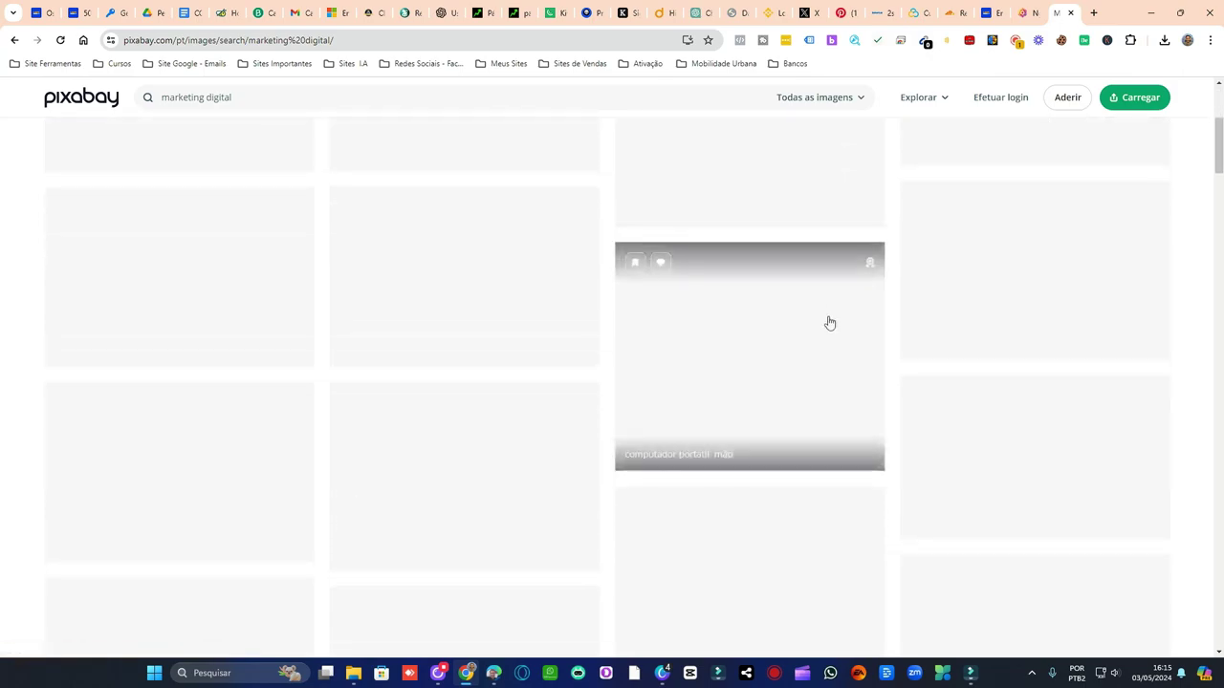
pyautogui.scroll(3, 826, 399)
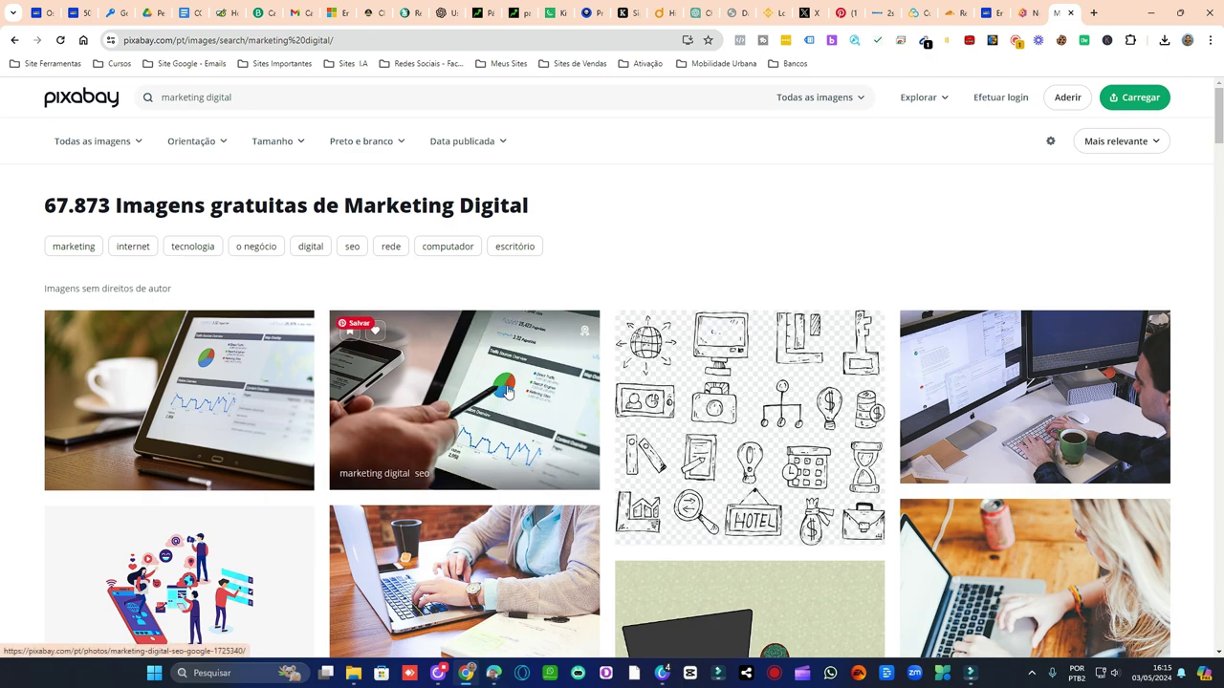
# Step: Open the photo of the tablet with a coffee cup, view its download sizes, and return to Canva's data table
pyautogui.click(185, 379)
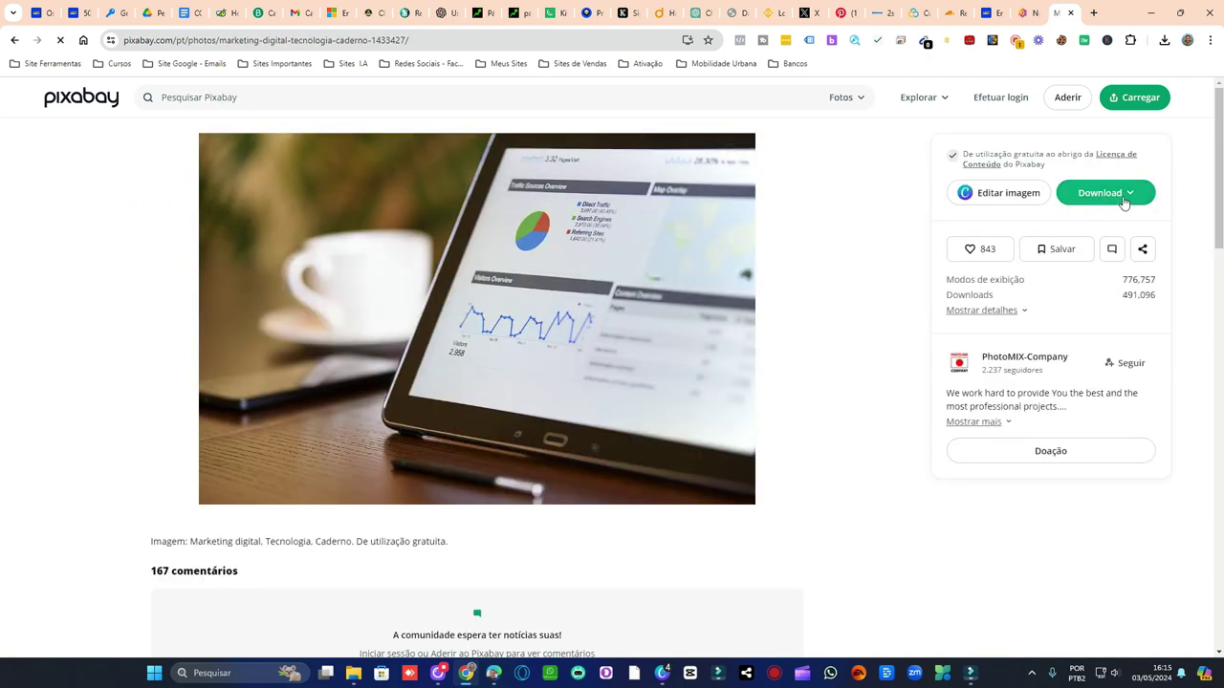
pyautogui.click(1126, 199)
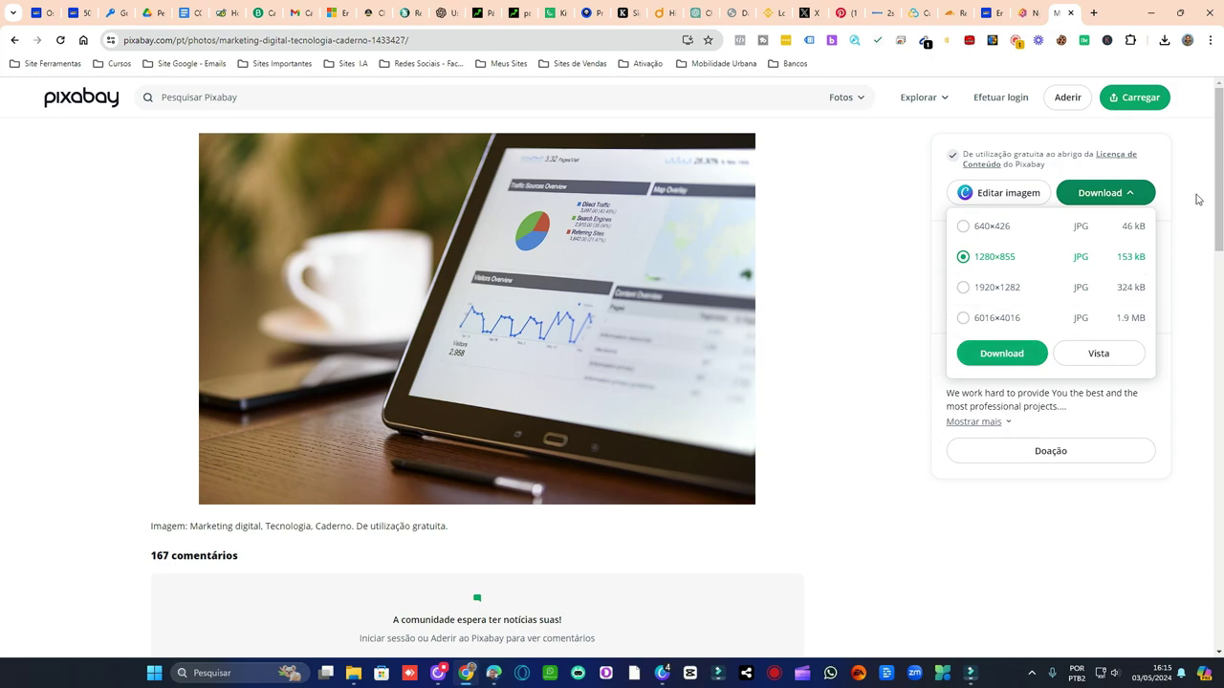
pyautogui.click(90, 104)
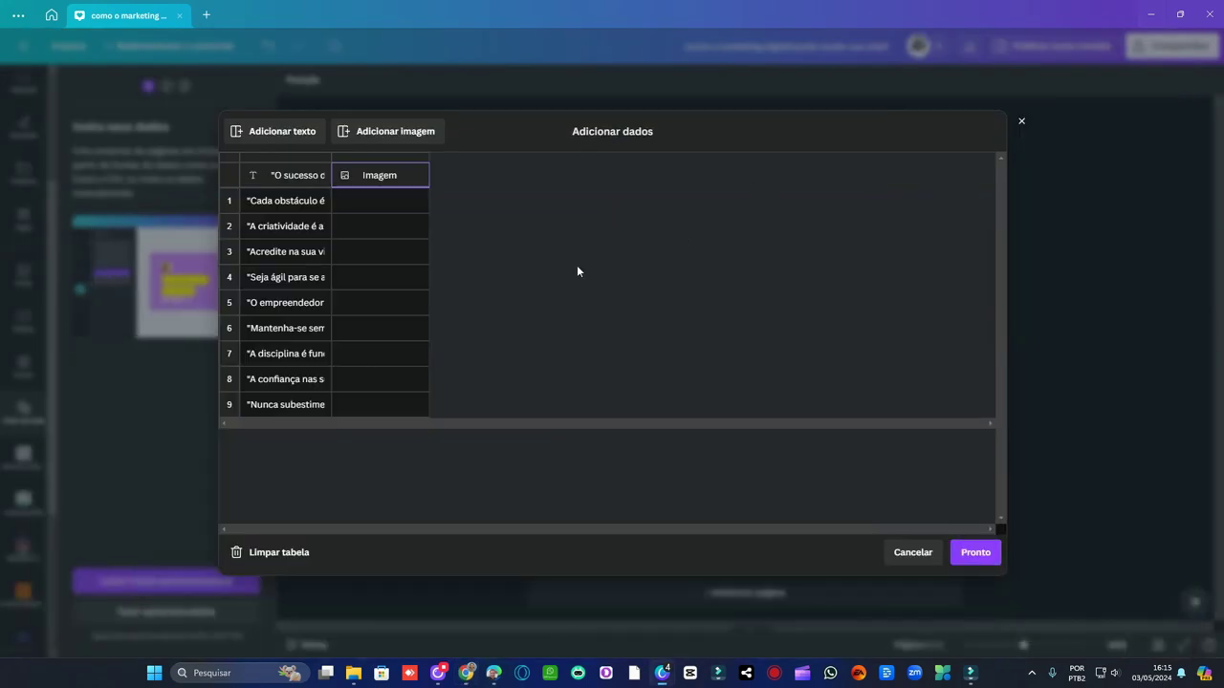
pyautogui.click(380, 178)
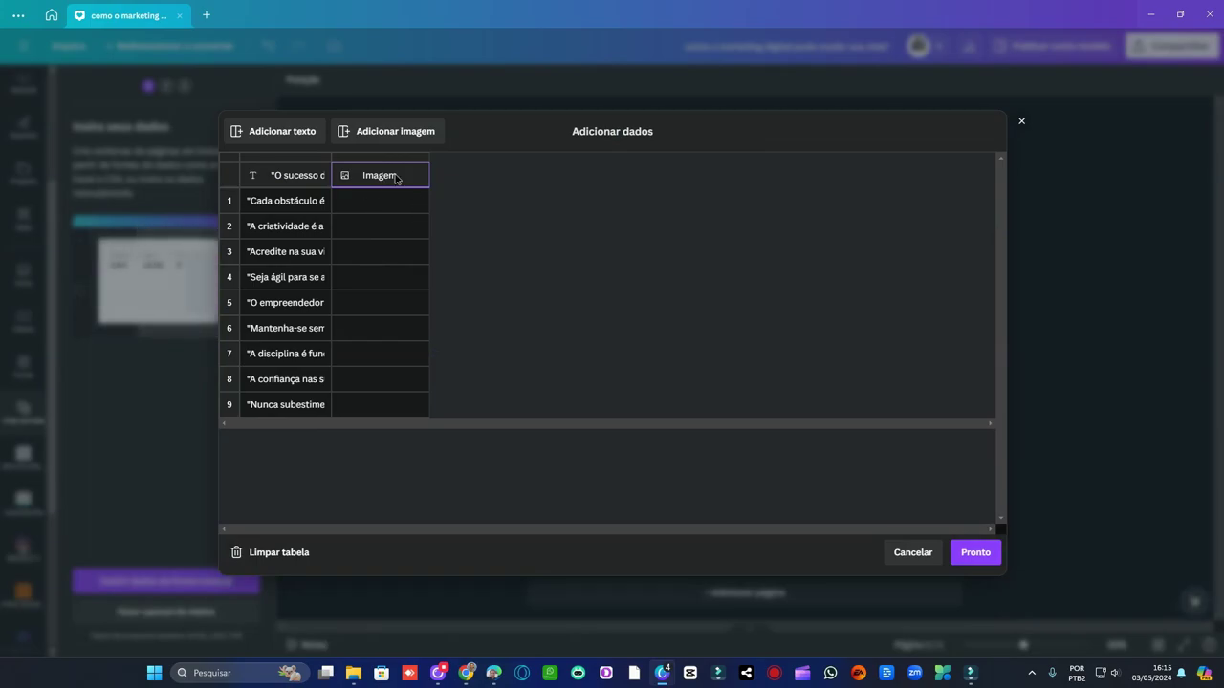
pyautogui.click(394, 134)
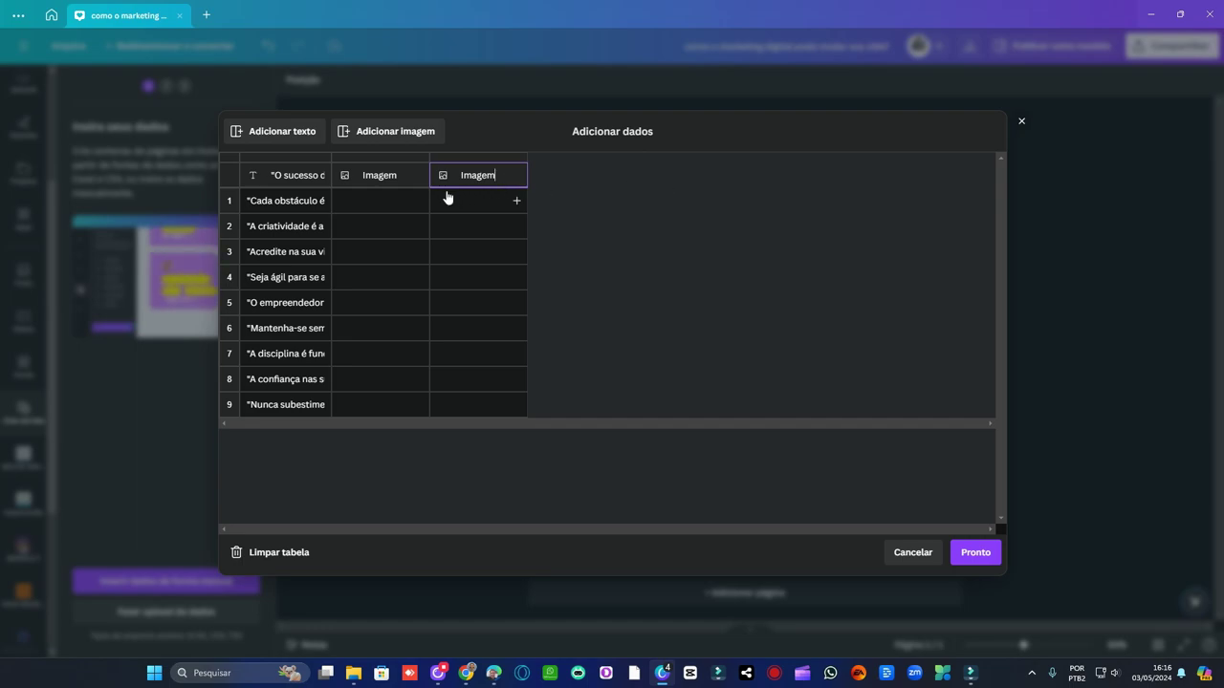
pyautogui.hotkey('ctrl', 'z')
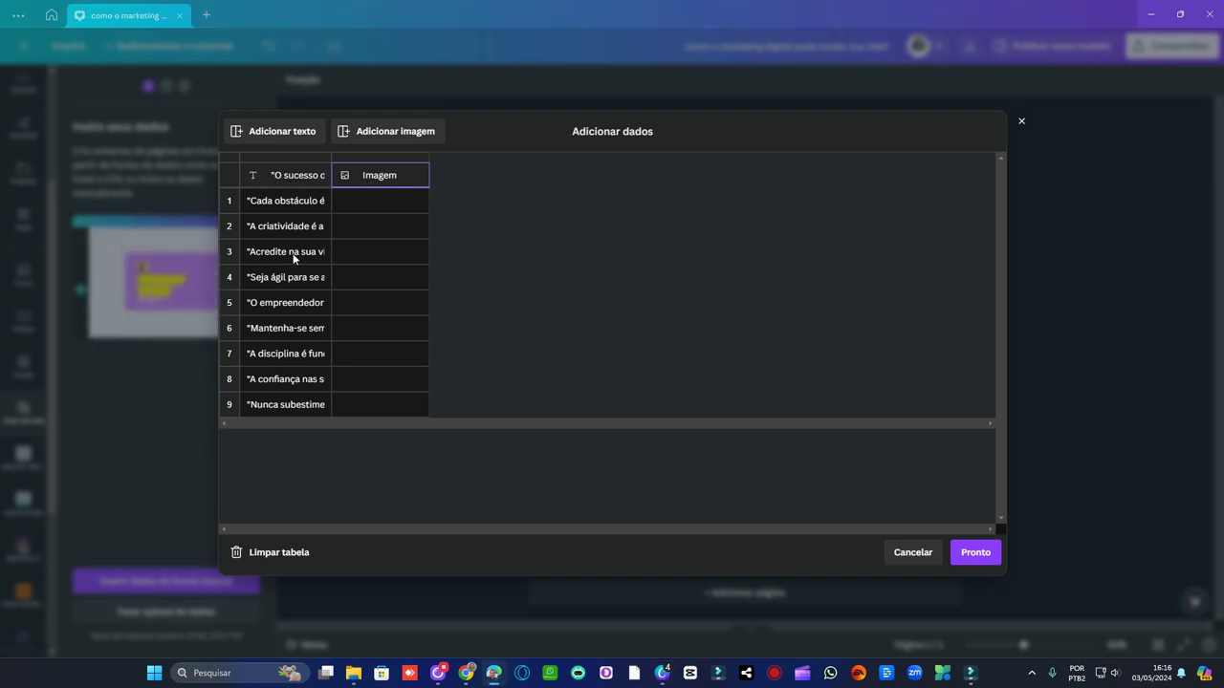
# Step: Clear the data table and paste the ten motivational phrases into the text column starting at row 1
pyautogui.click(290, 554)
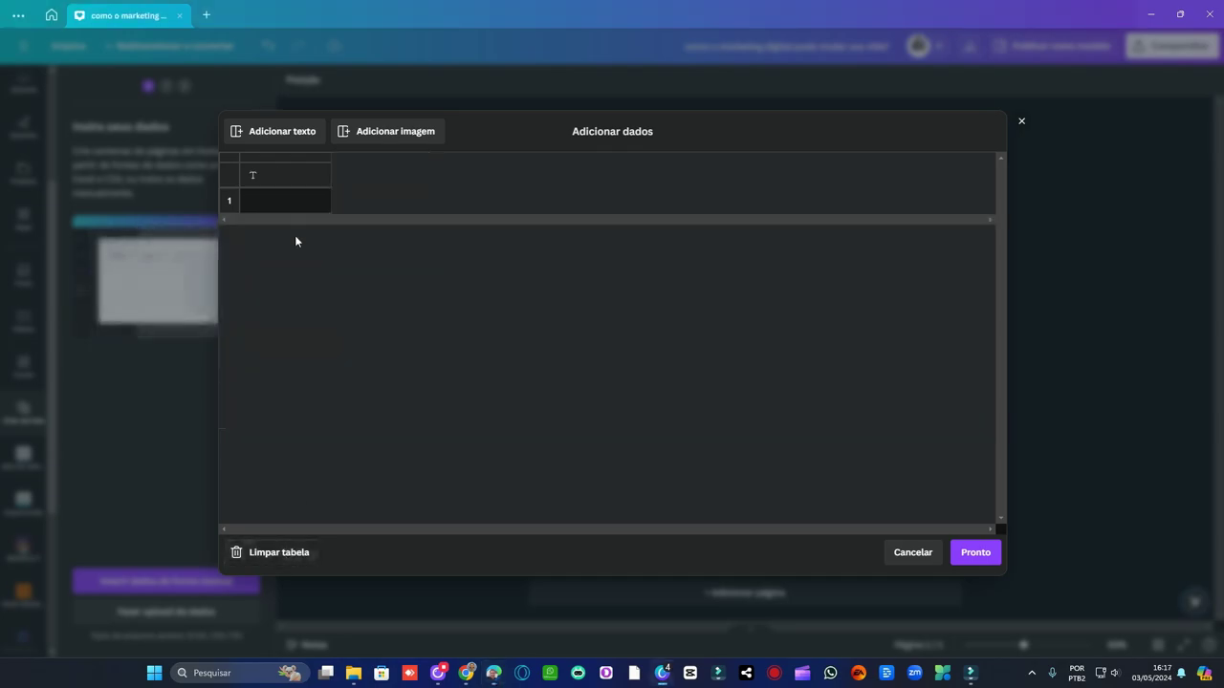
pyautogui.click(256, 202)
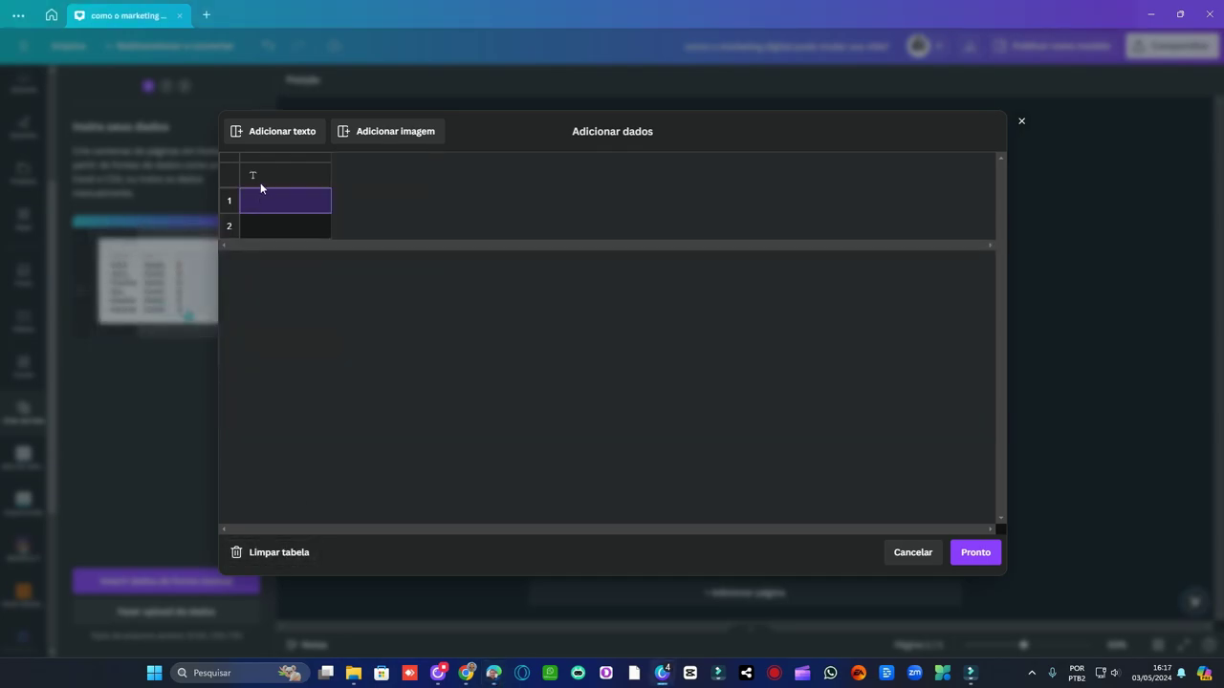
pyautogui.click(264, 175)
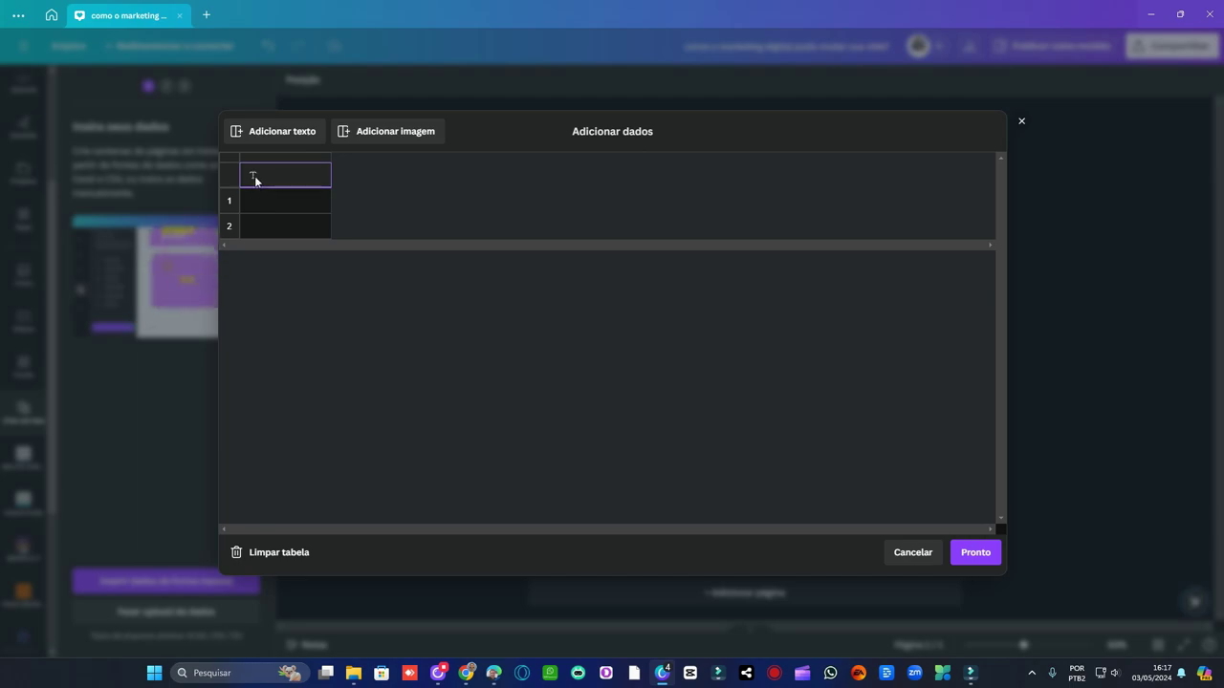
pyautogui.click(264, 201)
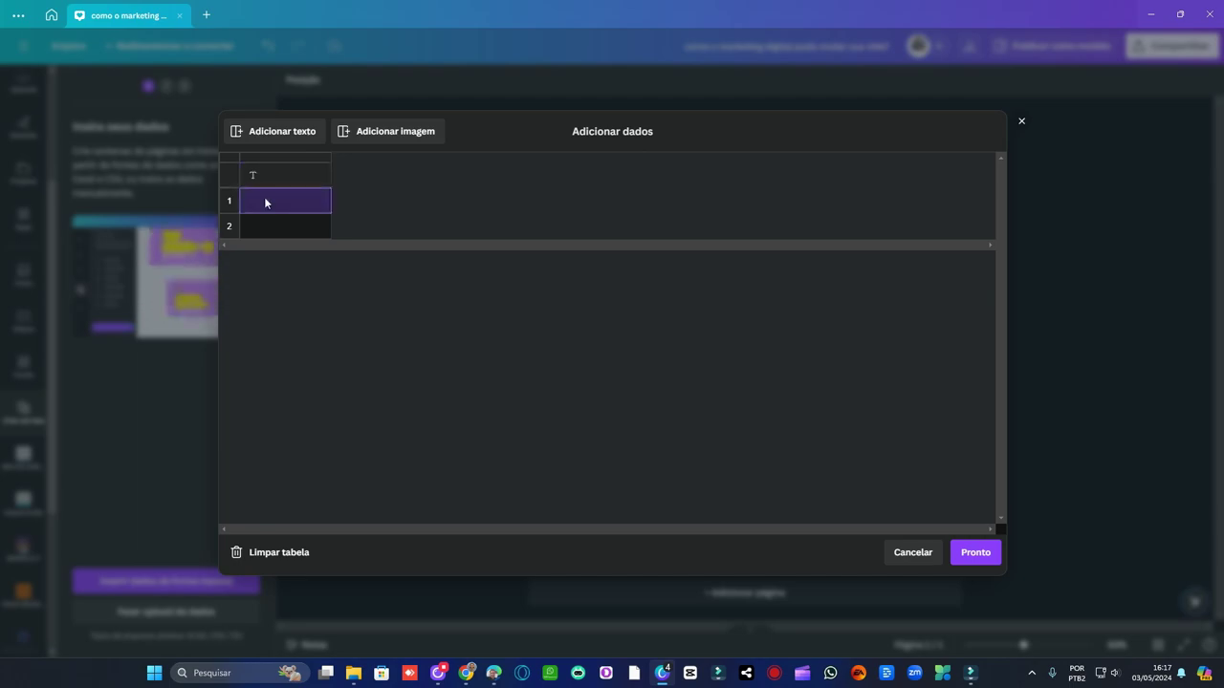
pyautogui.hotkey('ctrl', 'v')
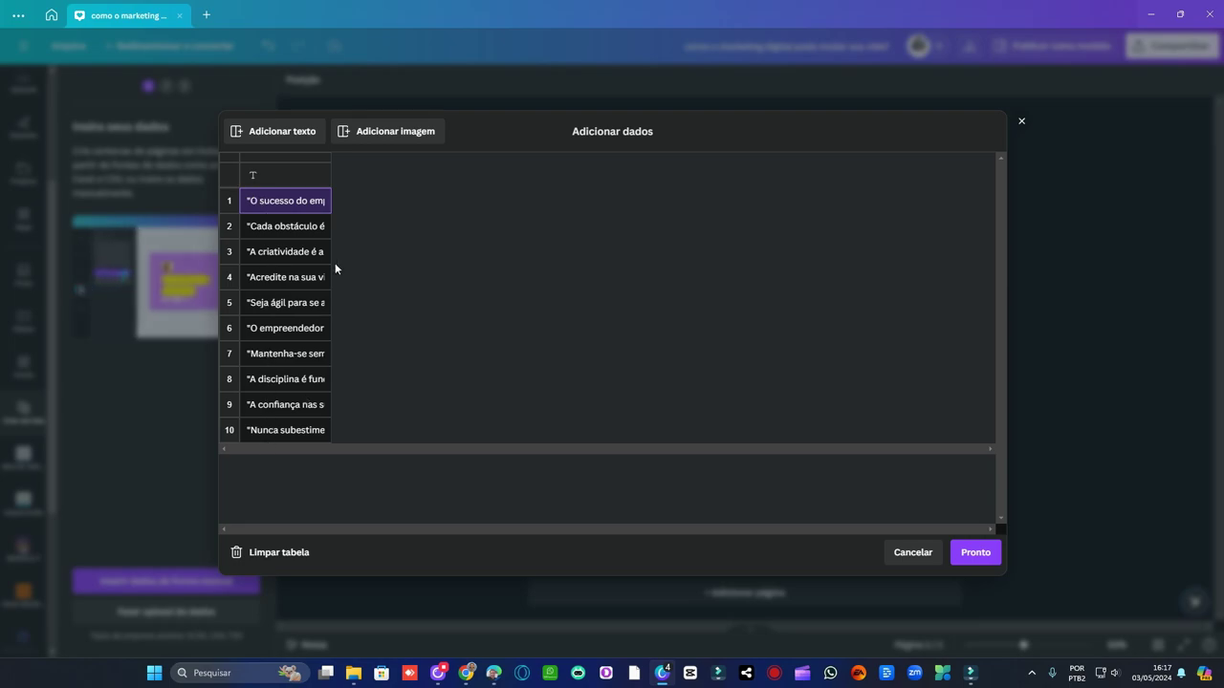
# Step: Add an image column to the data table and view the media choices for its first row
pyautogui.click(401, 138)
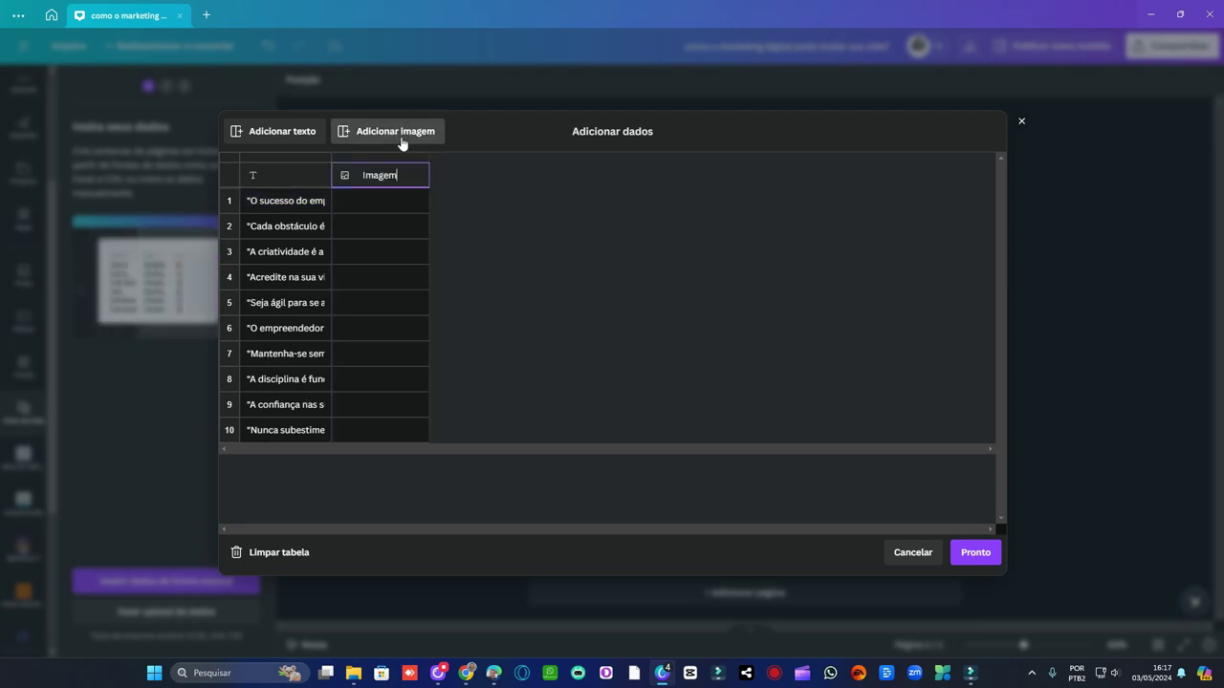
pyautogui.click(411, 202)
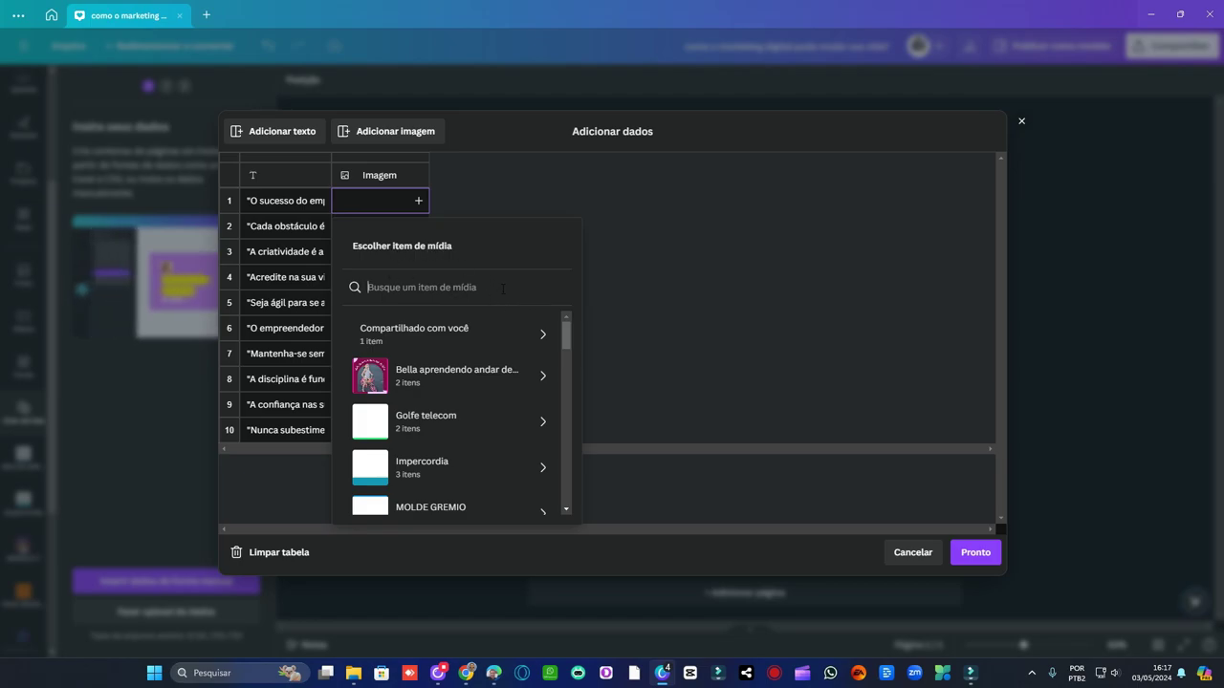
pyautogui.click(828, 402)
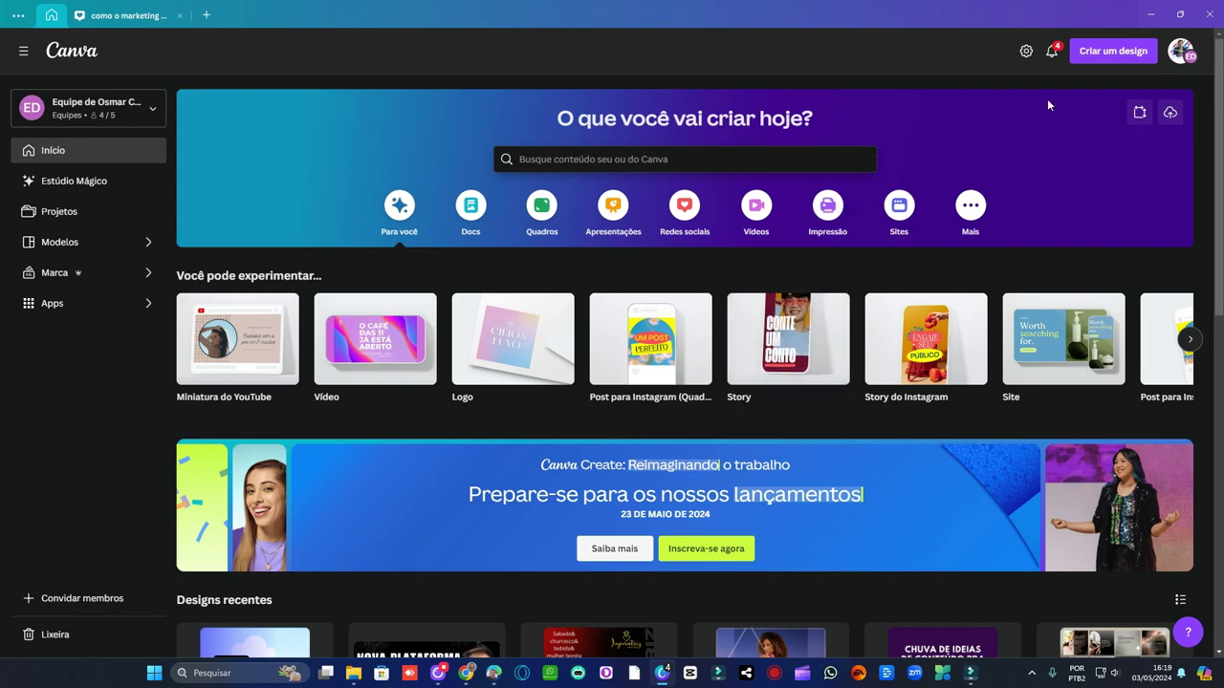
# Step: From Canva's home page, upload nine stock photos and WhatsApp Image 2024-05-03 at 11.57.09.jpeg from Downloads, leaving out success-4165306_1920.jpg
pyautogui.click(1171, 113)
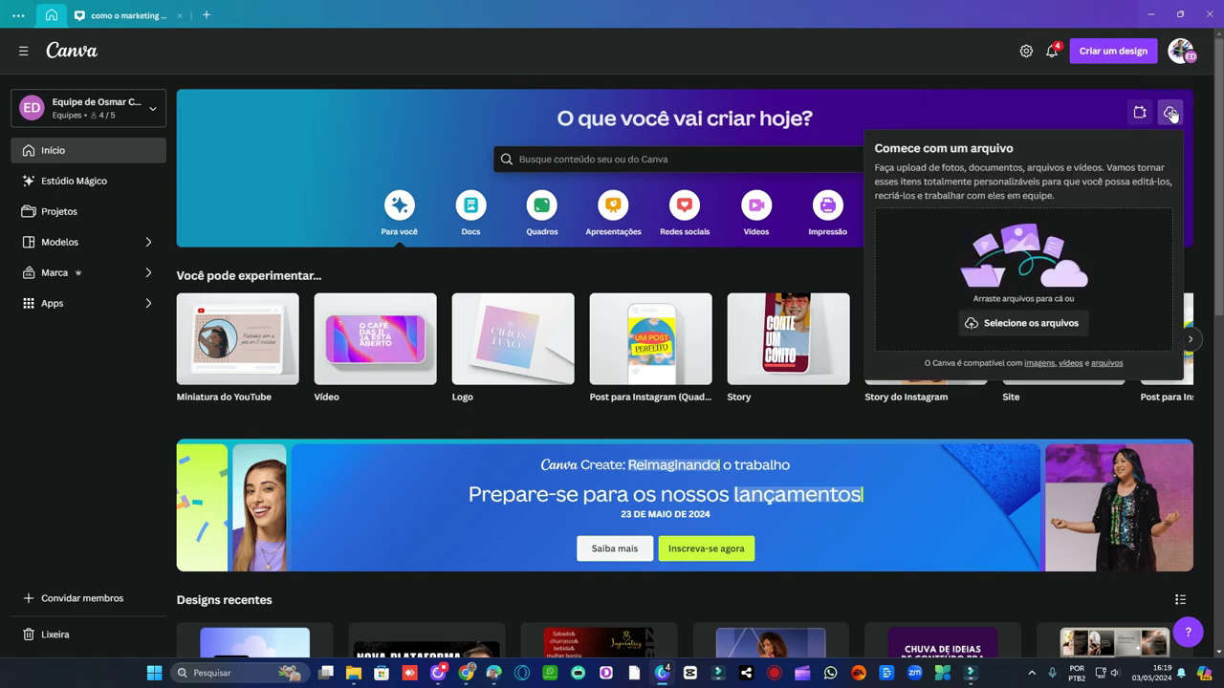
pyautogui.click(1044, 325)
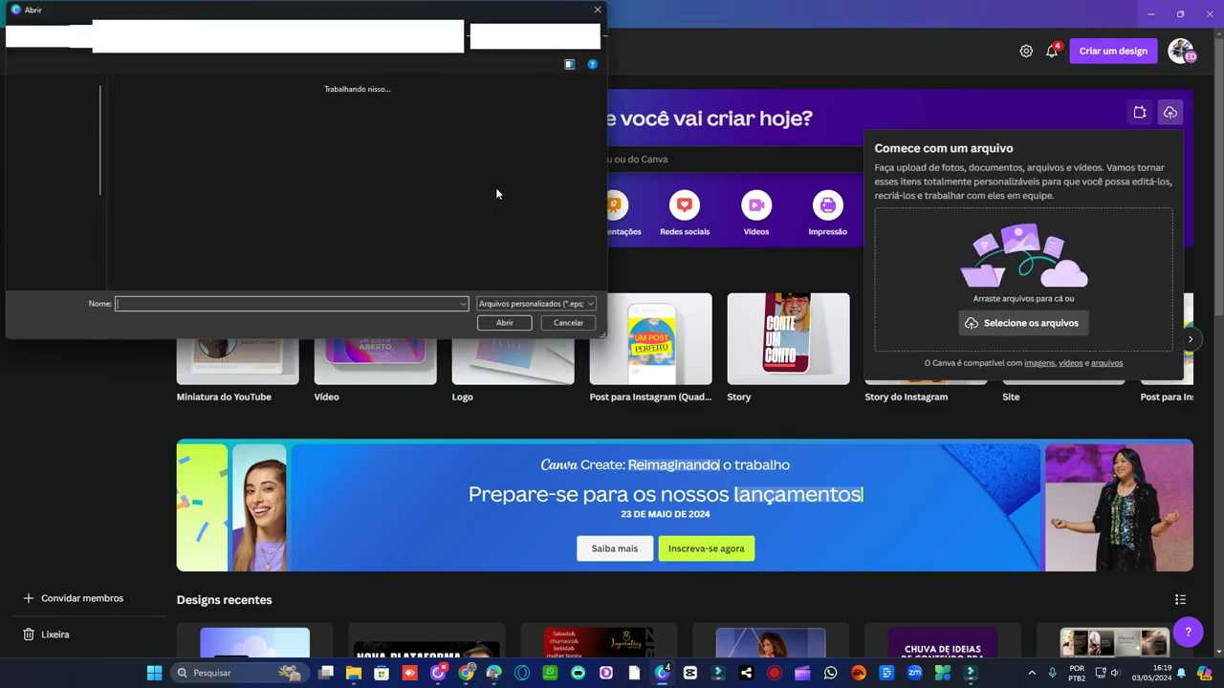
pyautogui.click(161, 153)
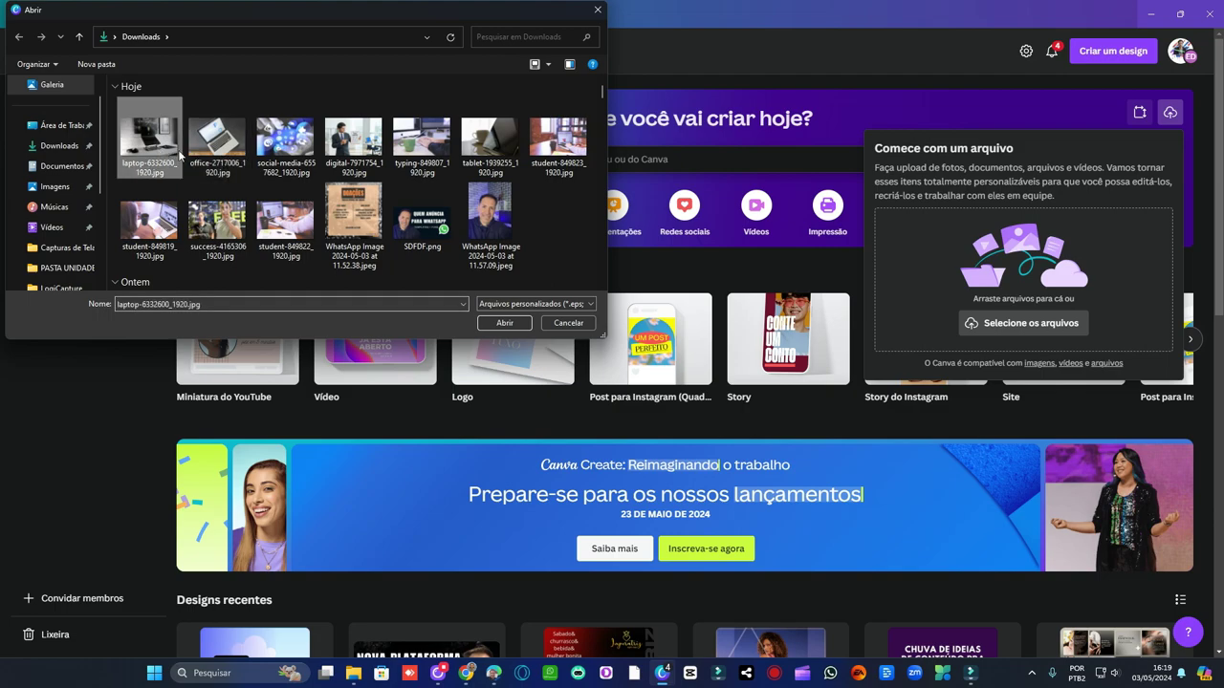
pyautogui.keyDown('ctrl'); pyautogui.click(217, 141); pyautogui.keyUp('ctrl')
pyautogui.keyDown('ctrl'); pyautogui.click(285, 141); pyautogui.keyUp('ctrl')
pyautogui.keyDown('ctrl'); pyautogui.click(422, 139); pyautogui.keyUp('ctrl')
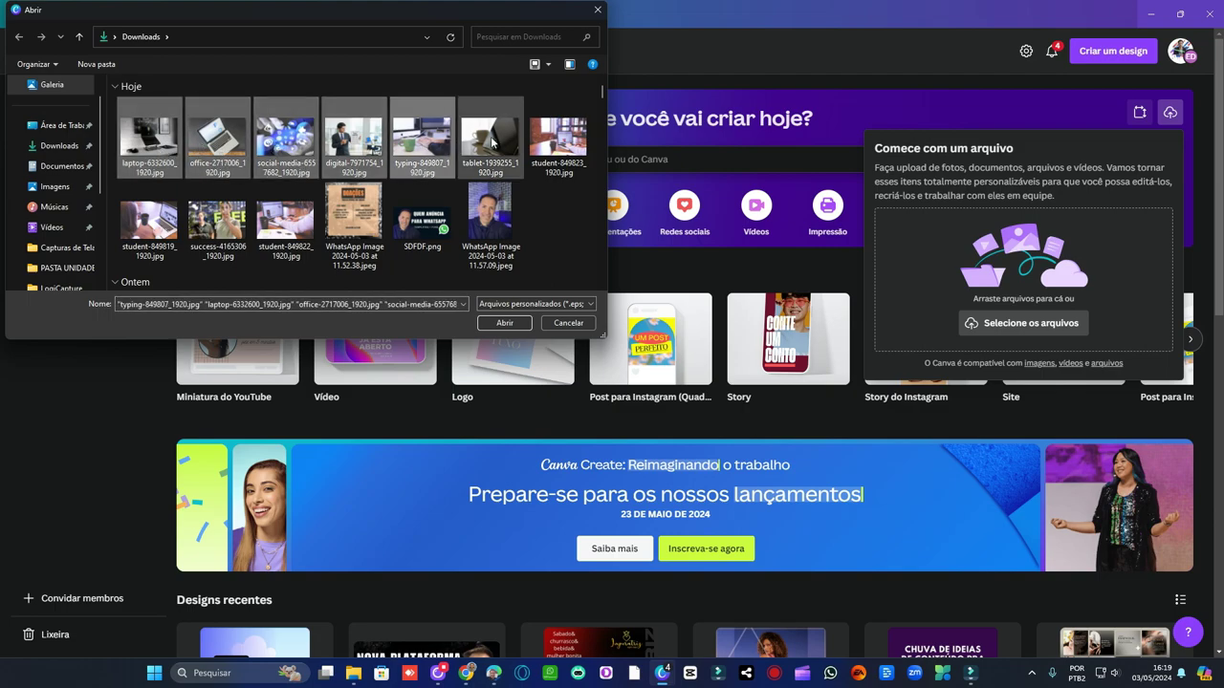
pyautogui.keyDown('ctrl'); pyautogui.click(489, 138); pyautogui.keyUp('ctrl')
pyautogui.keyDown('ctrl'); pyautogui.click(557, 139); pyautogui.keyUp('ctrl')
pyautogui.keyDown('ctrl'); pyautogui.click(173, 222); pyautogui.keyUp('ctrl')
pyautogui.keyDown('ctrl'); pyautogui.click(218, 222); pyautogui.keyUp('ctrl')
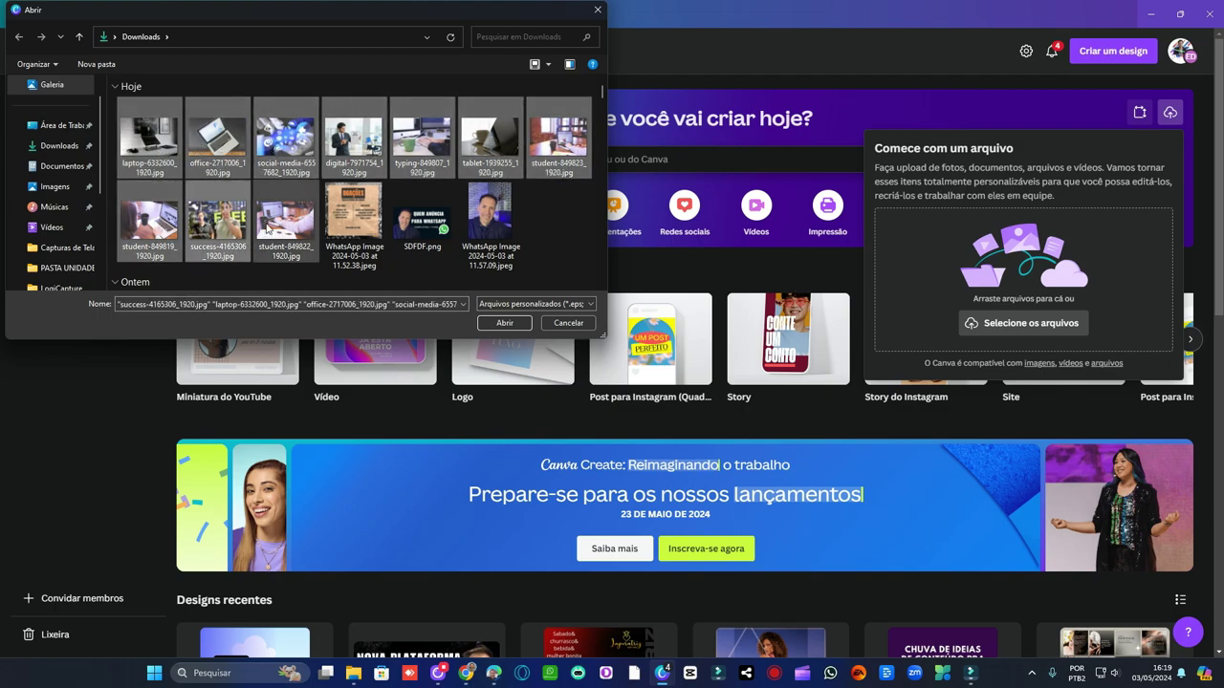
pyautogui.keyDown('ctrl'); pyautogui.click(306, 238); pyautogui.keyUp('ctrl')
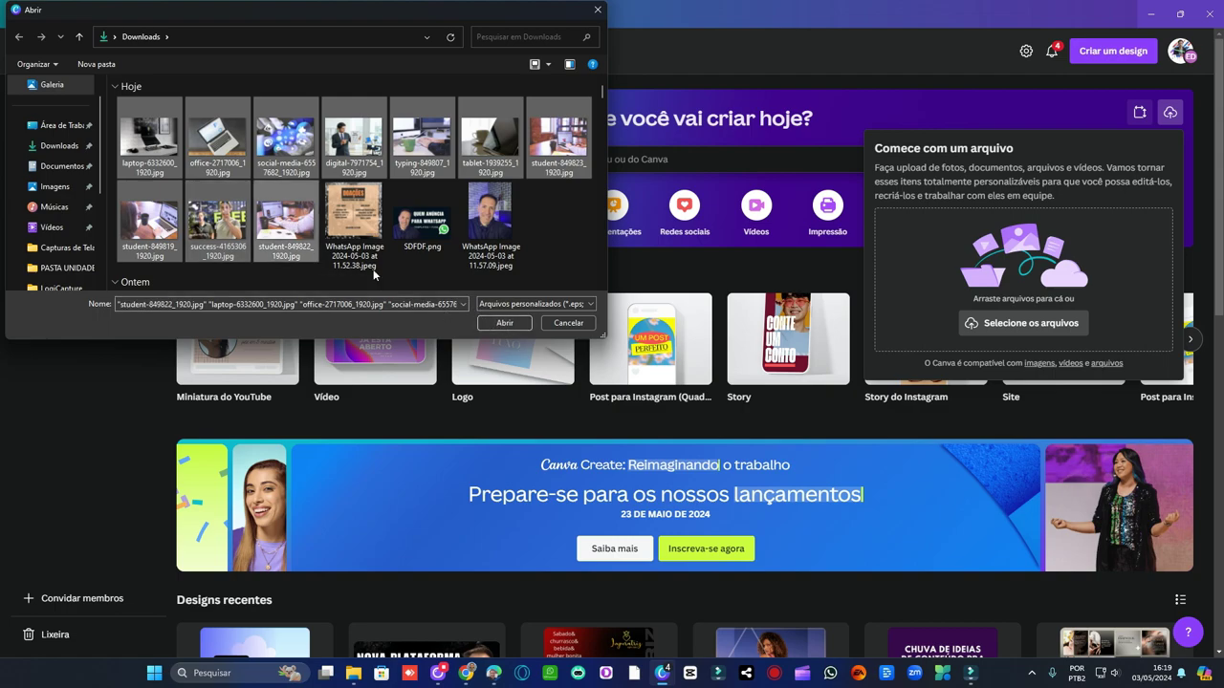
pyautogui.keyDown('ctrl'); pyautogui.click(222, 230); pyautogui.keyUp('ctrl')
pyautogui.keyDown('ctrl'); pyautogui.click(277, 228); pyautogui.keyUp('ctrl')
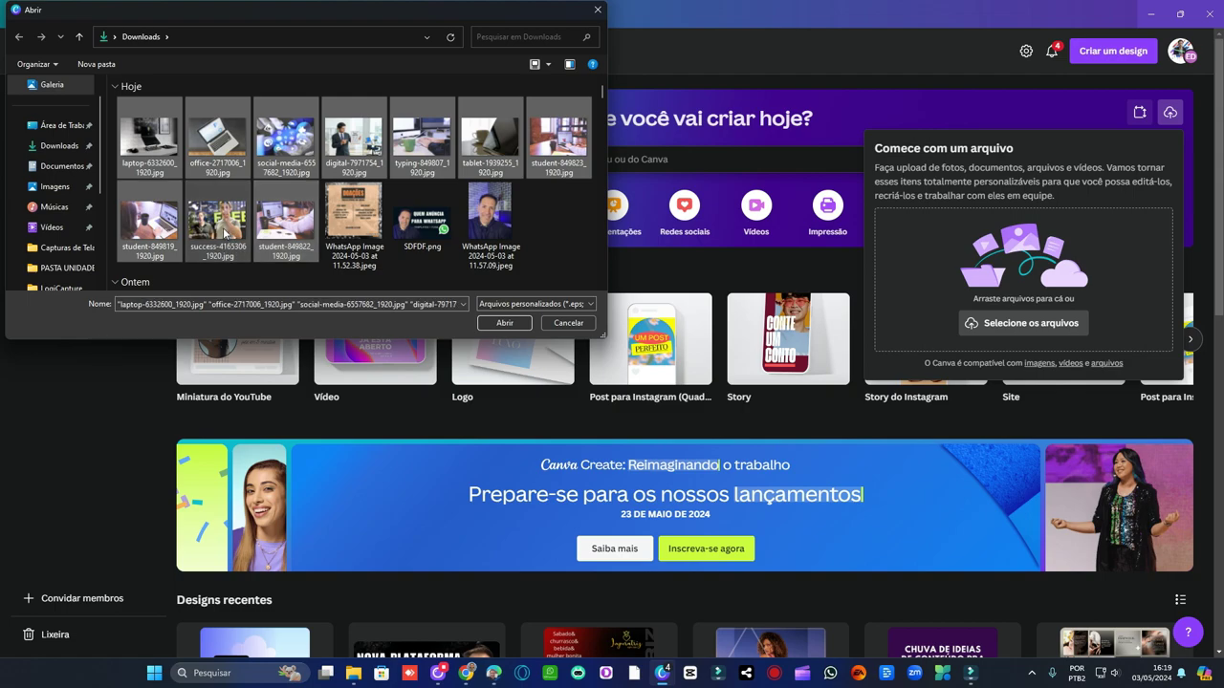
pyautogui.keyDown('ctrl'); pyautogui.click(493, 219); pyautogui.keyUp('ctrl')
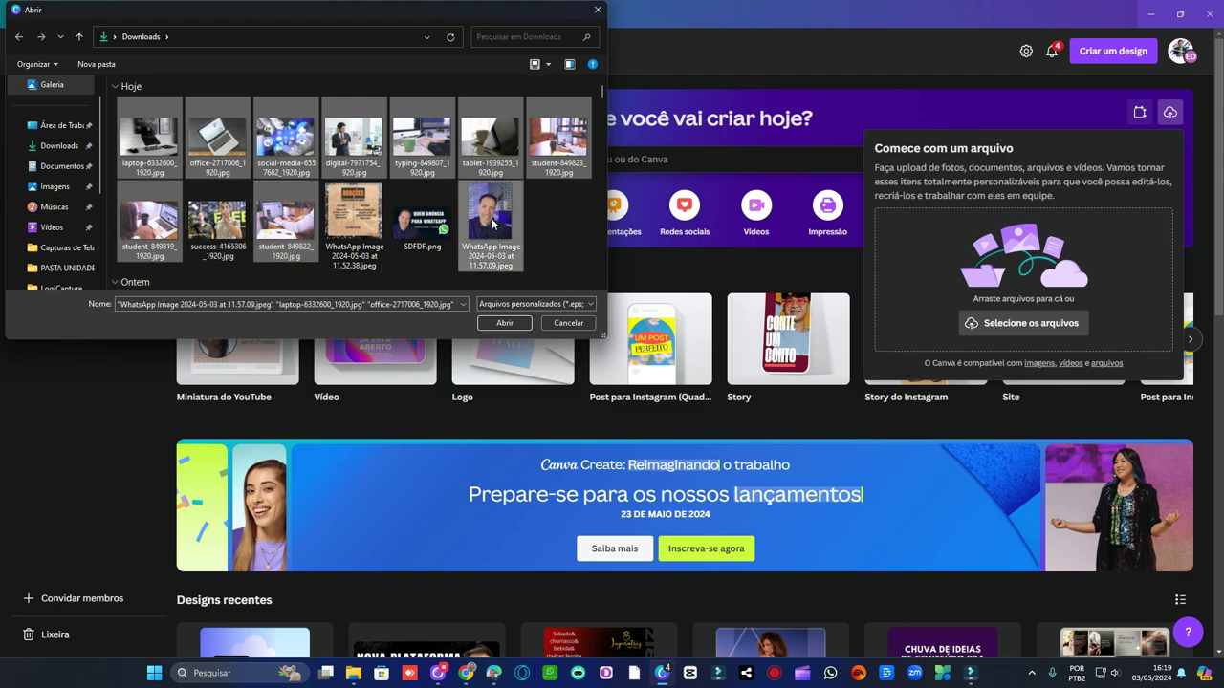
pyautogui.click(504, 322)
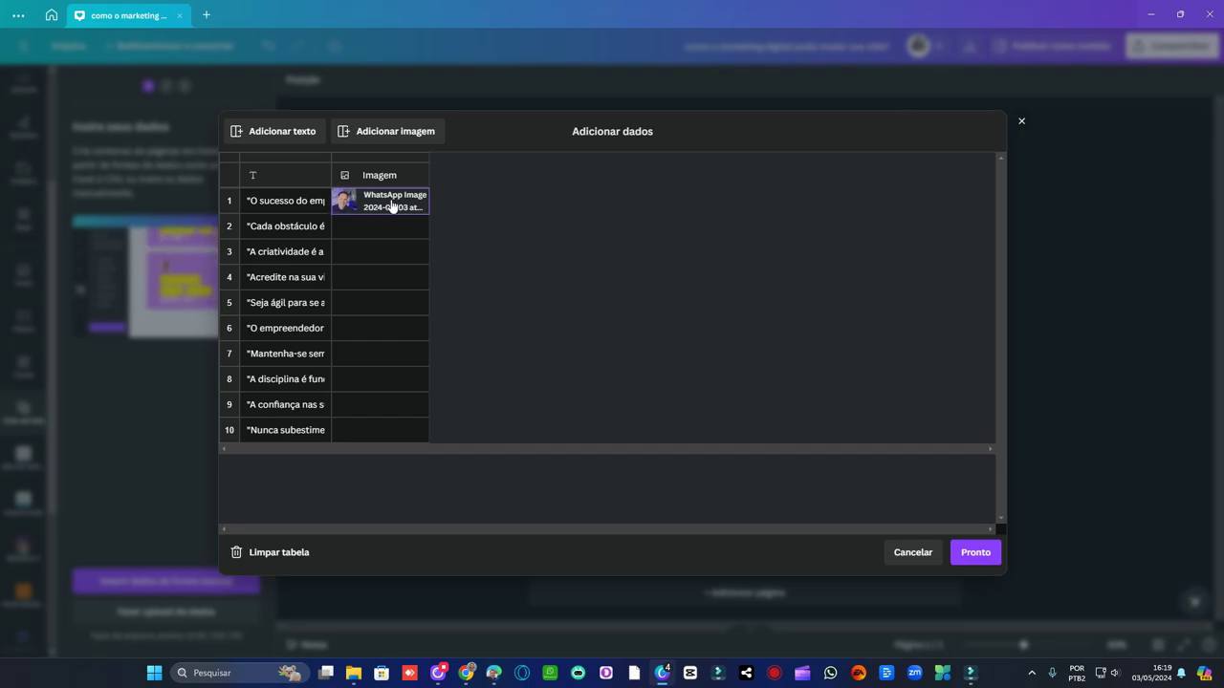
# Step: Assign student-849822_1920.jpg to row 2 of the data table's image column
pyautogui.click(383, 228)
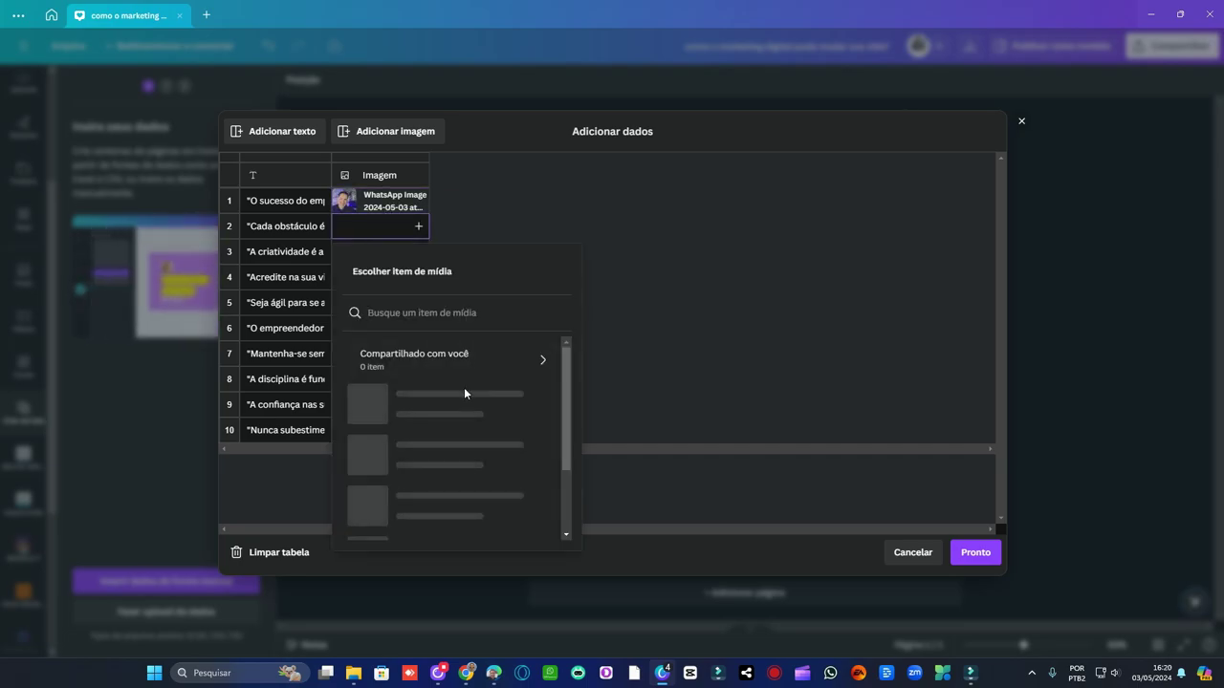
pyautogui.scroll(-3, 465, 391)
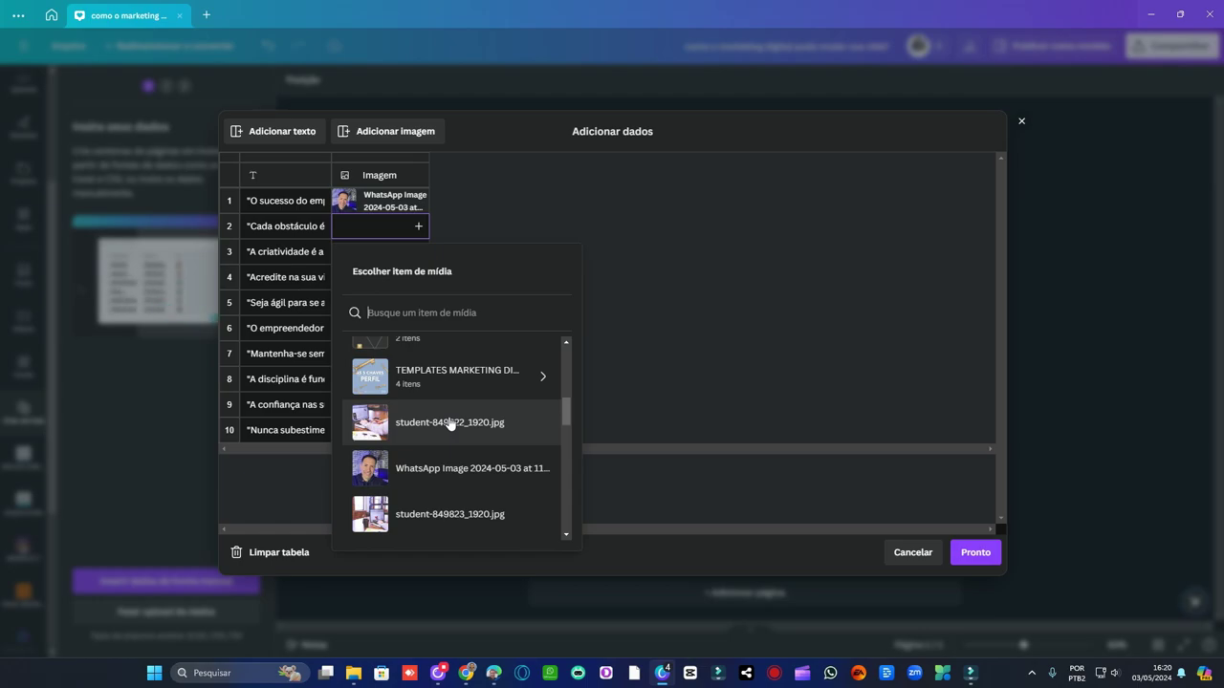
pyautogui.click(449, 423)
# Step: Pick student-849822_1920.jpg as row 3's image, and replace it with student-849823_1920.jpg
pyautogui.click(392, 253)
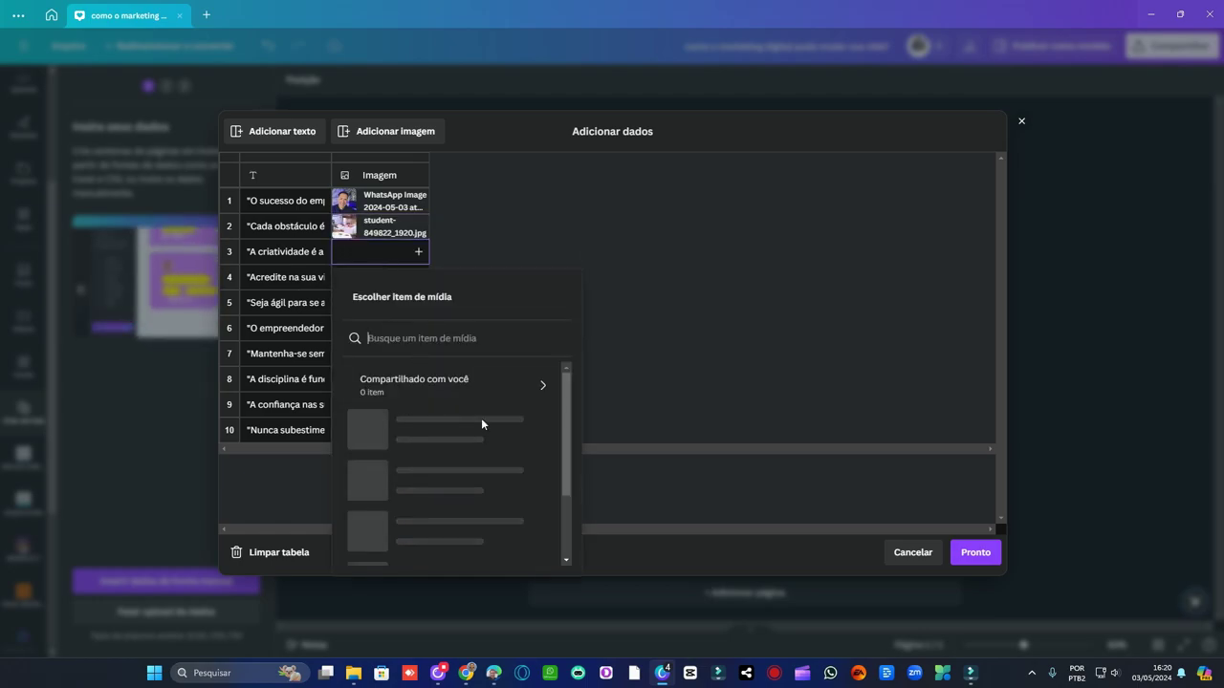
pyautogui.scroll(-10, 481, 423)
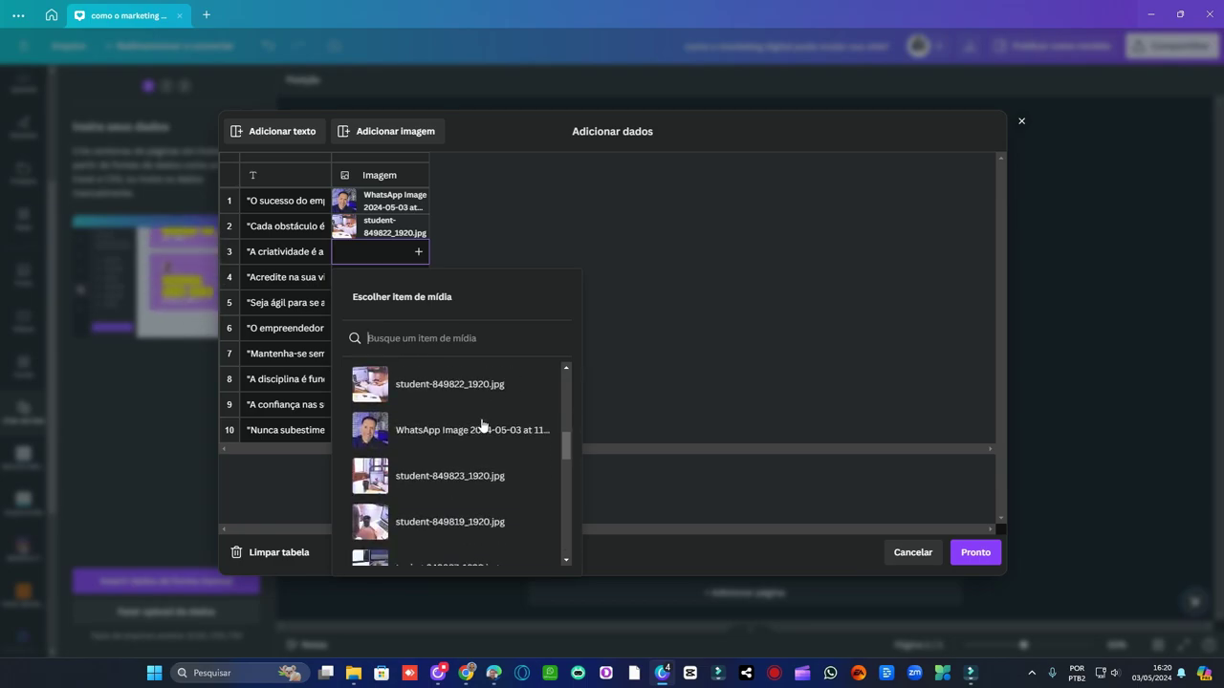
pyautogui.click(411, 392)
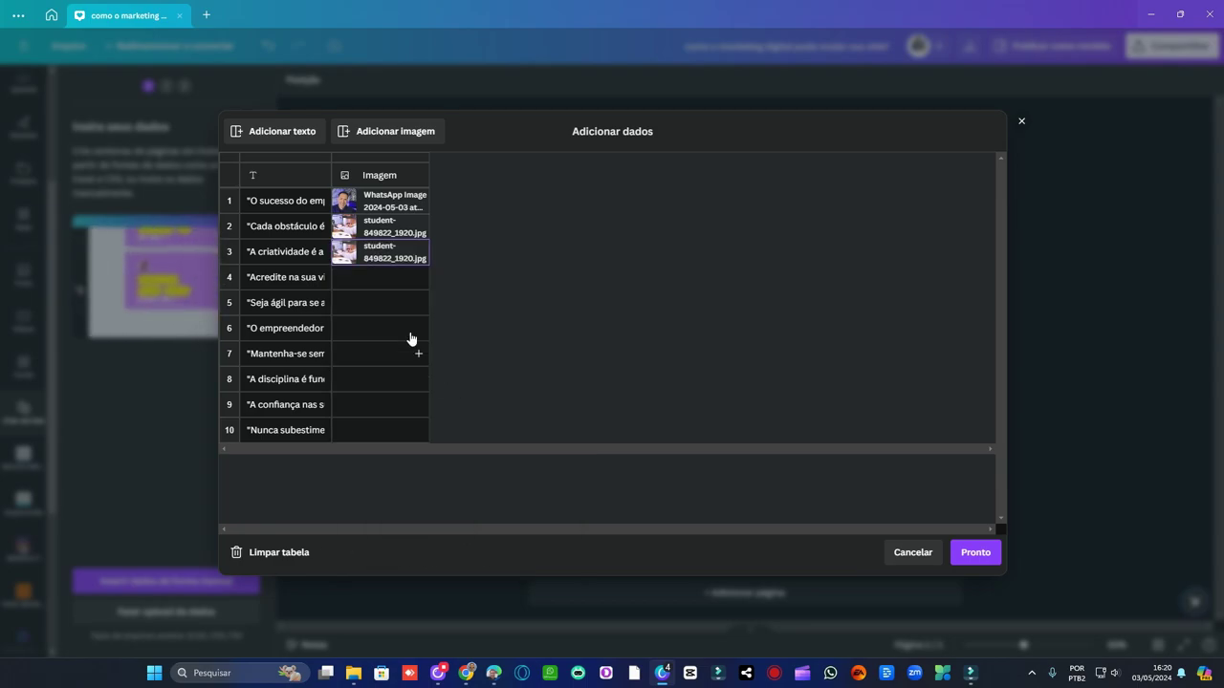
pyautogui.click(394, 254)
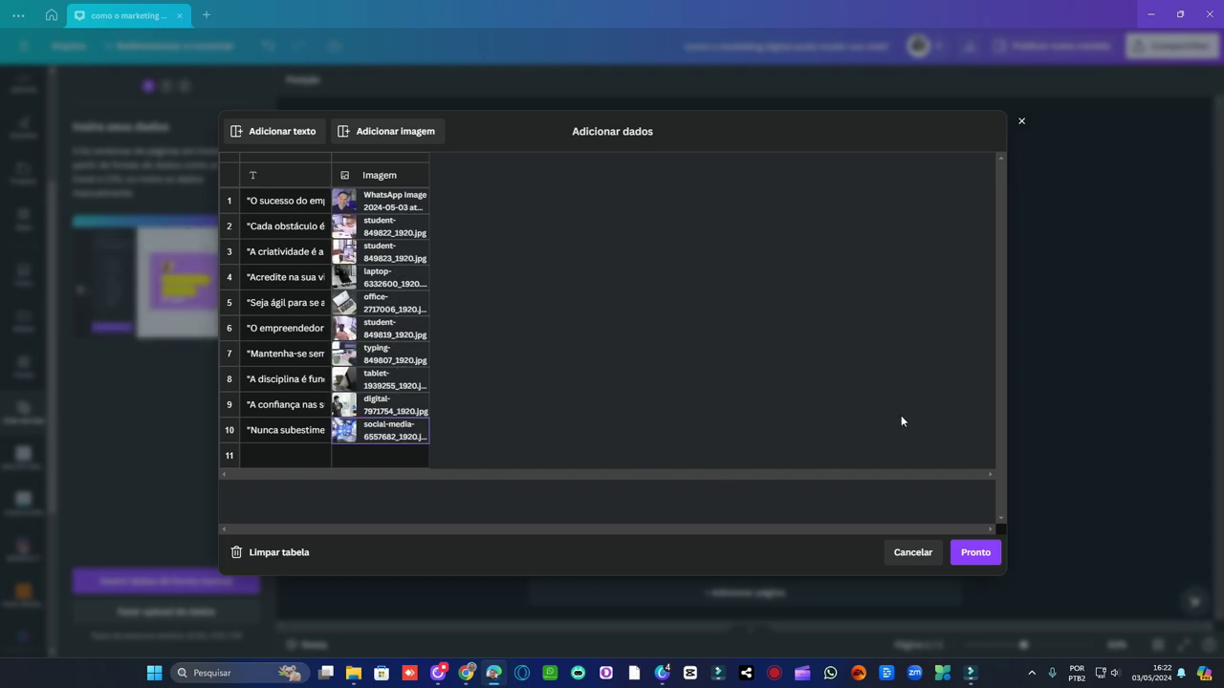
# Step: Submit the data table with the phrases and images, then reopen it for manual entry and confirm its ten rows
pyautogui.click(975, 554)
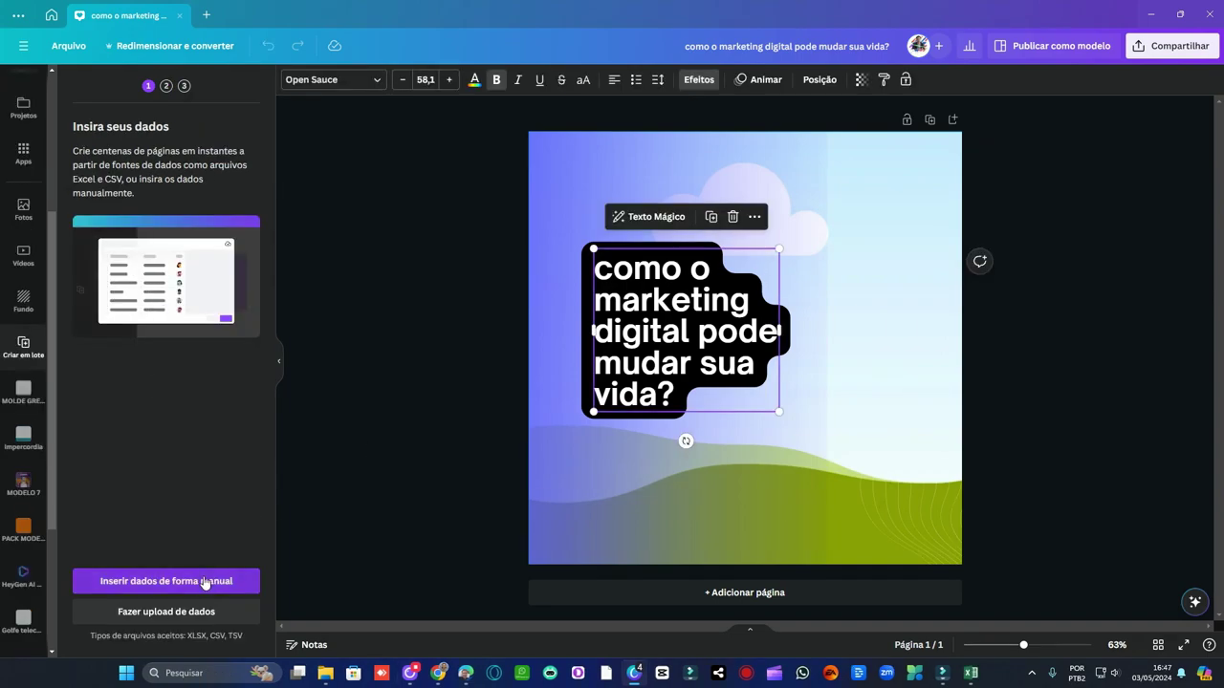
pyautogui.click(204, 581)
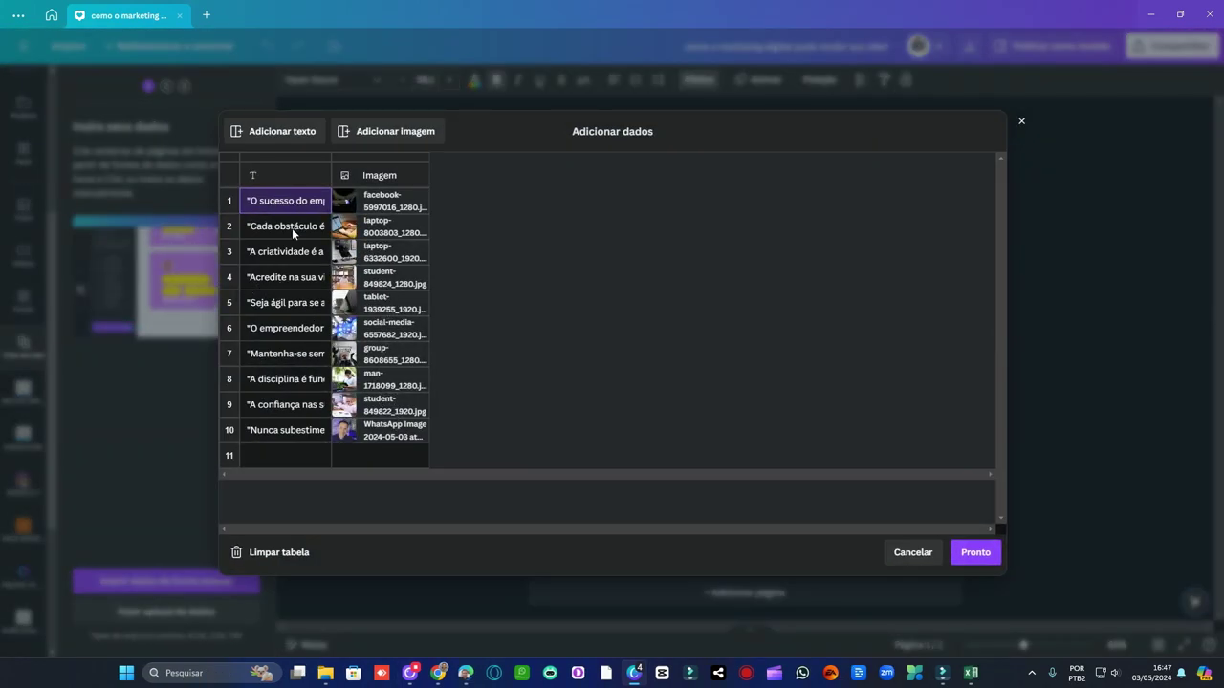
pyautogui.click(974, 553)
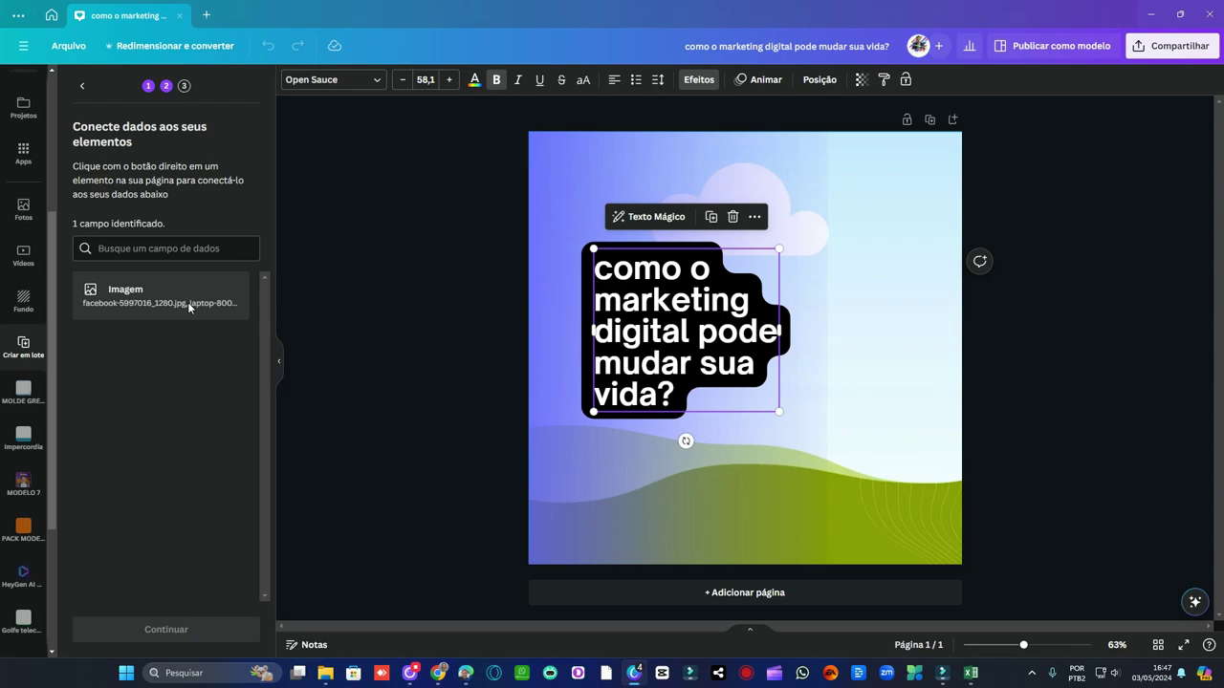
# Step: Connect the template's full-page background frame to the Imagem data field
pyautogui.click(886, 291)
pyautogui.rightClick(888, 292)
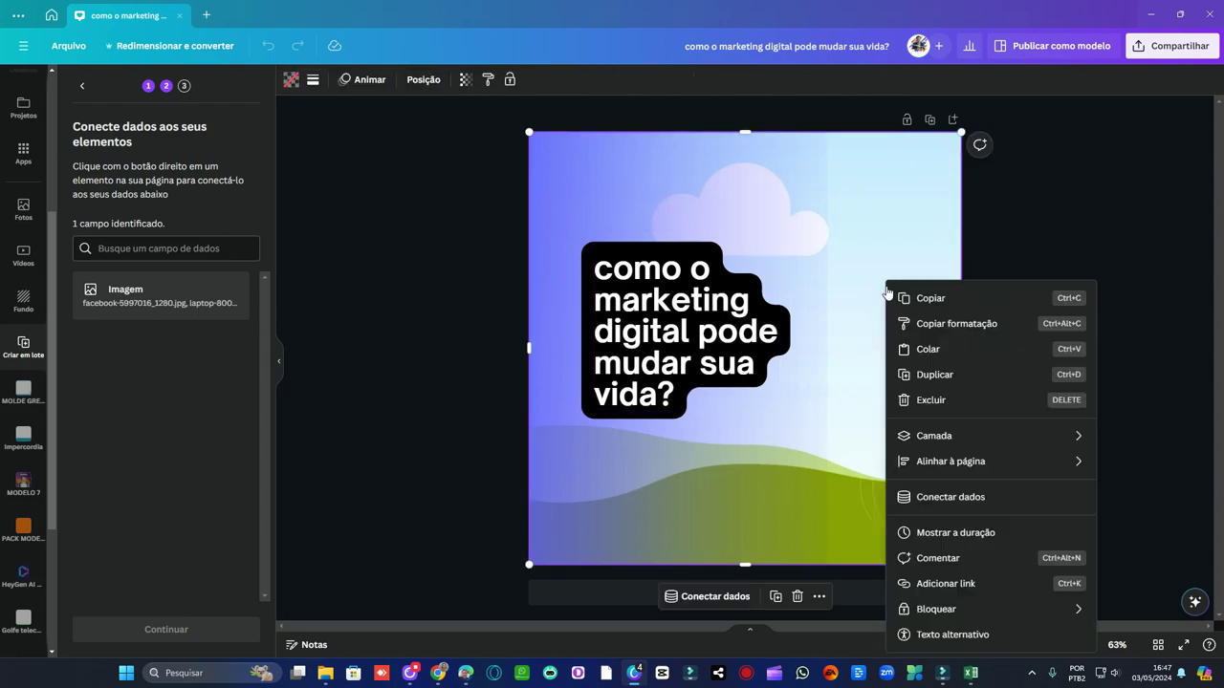
pyautogui.click(946, 497)
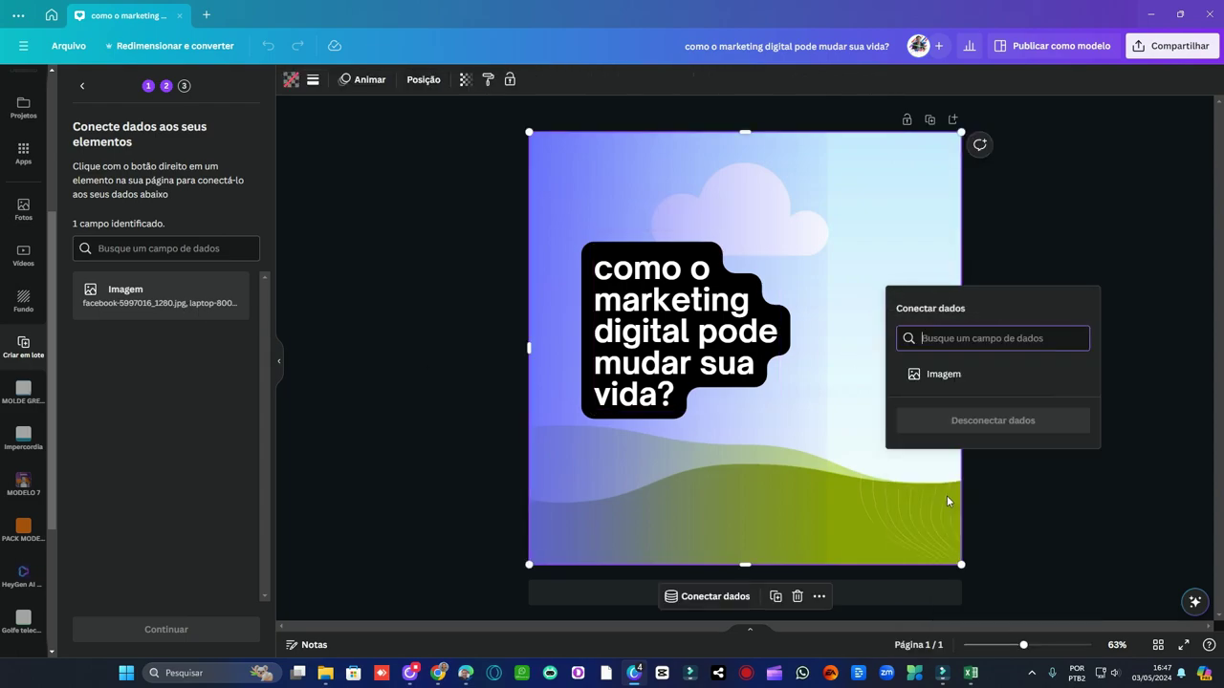
pyautogui.click(955, 378)
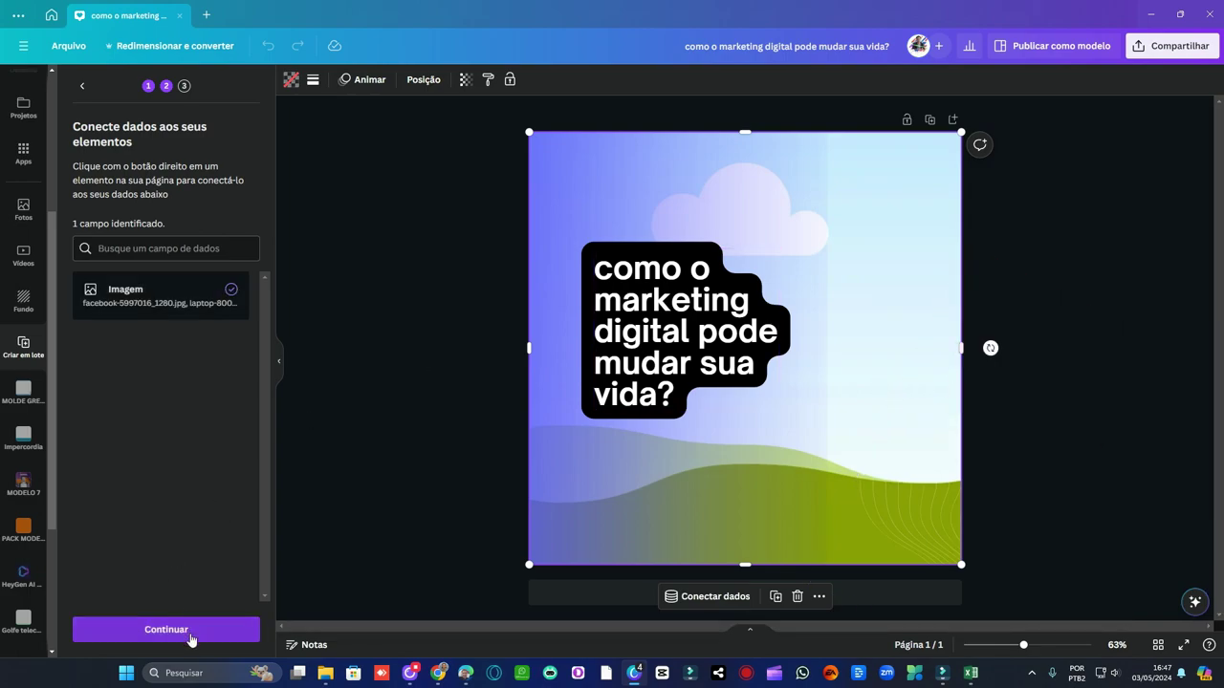
# Step: Return to data entry and upload Pasta1.xlsx from Downloads as the data source, accepting sheet Planilha1 with range A1 to A10
pyautogui.click(81, 88)
pyautogui.click(197, 613)
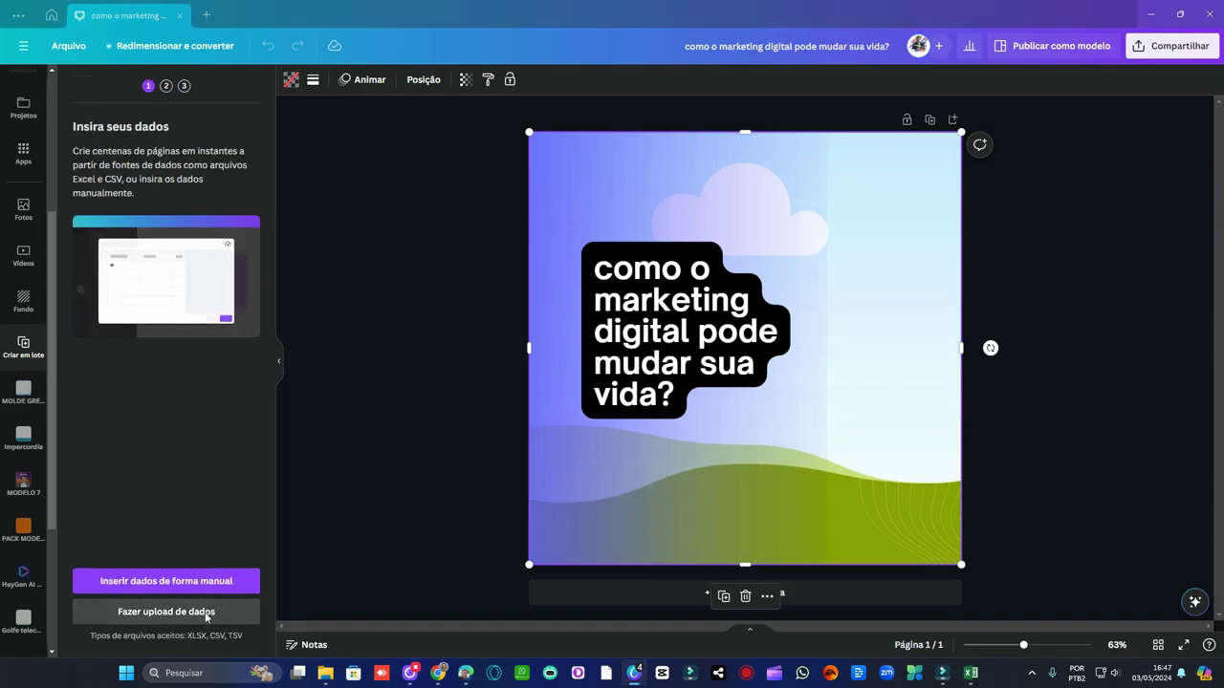
pyautogui.click(150, 132)
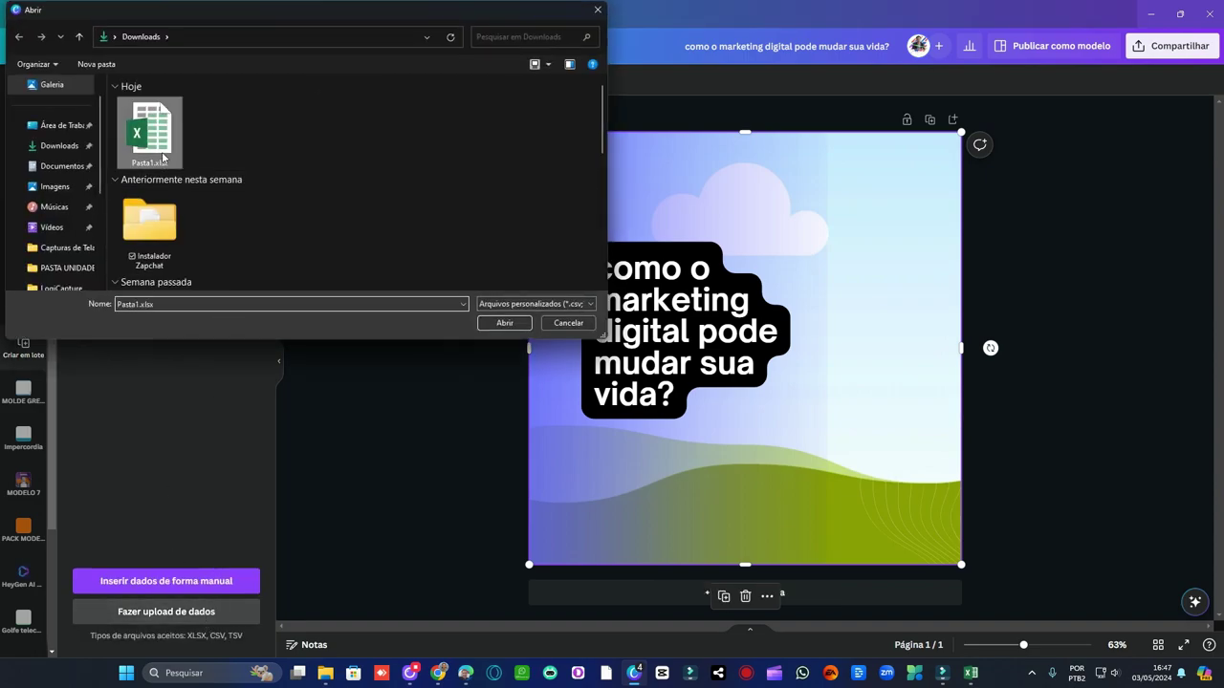
pyautogui.click(504, 323)
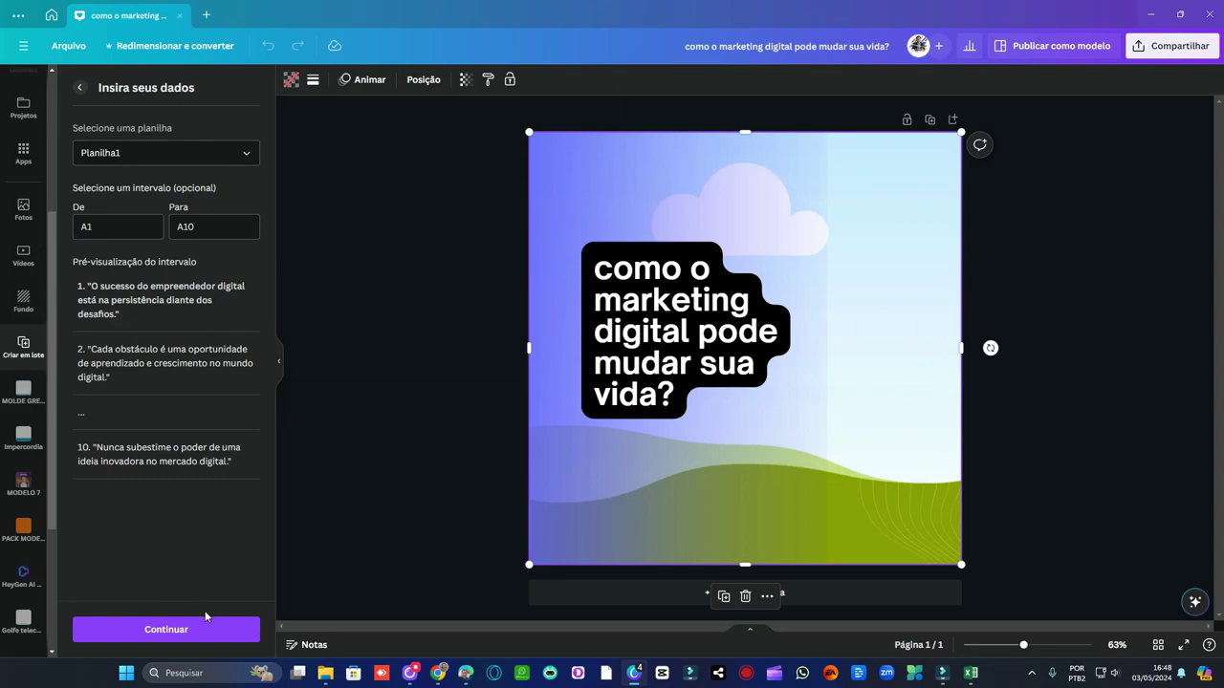
pyautogui.click(210, 629)
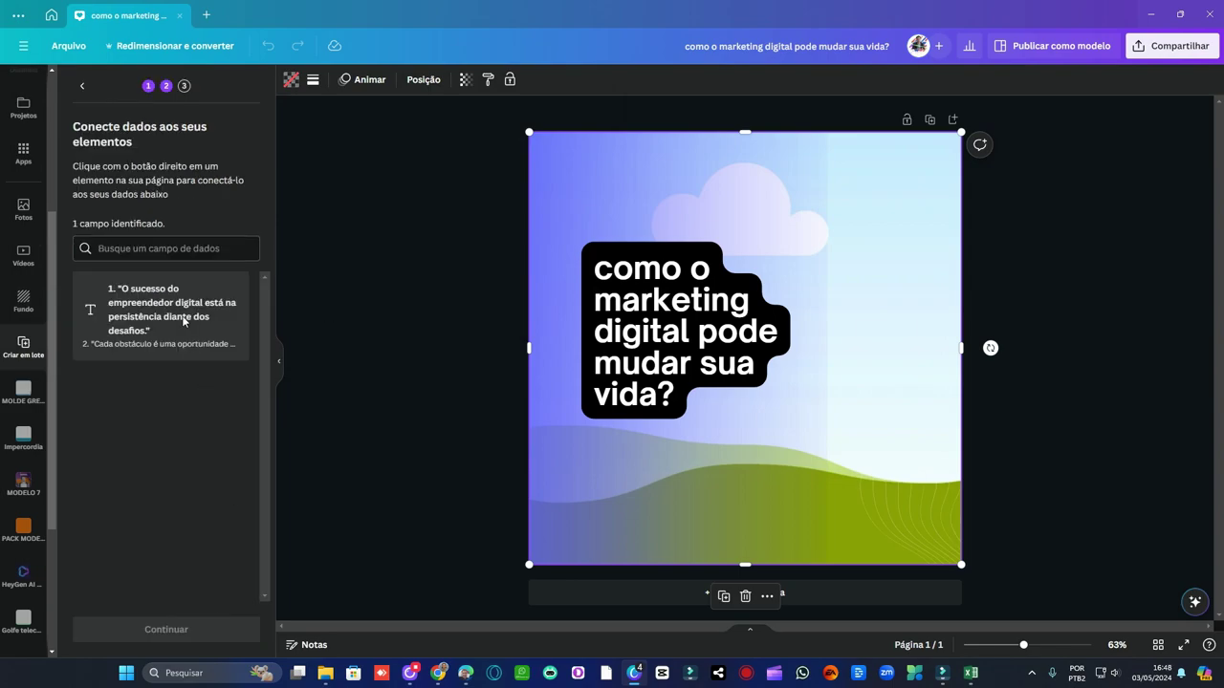
# Step: Connect the template's heading text to the data field beginning "O sucesso do empreendedor digital"
pyautogui.rightClick(688, 330)
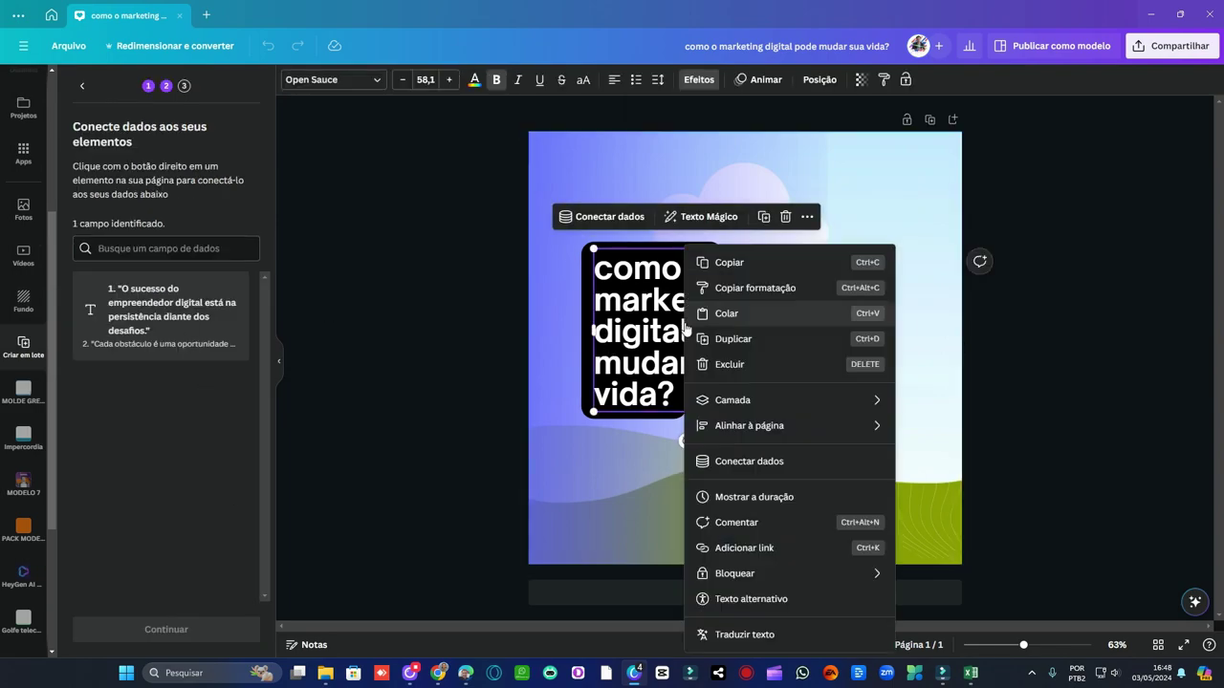
pyautogui.click(773, 461)
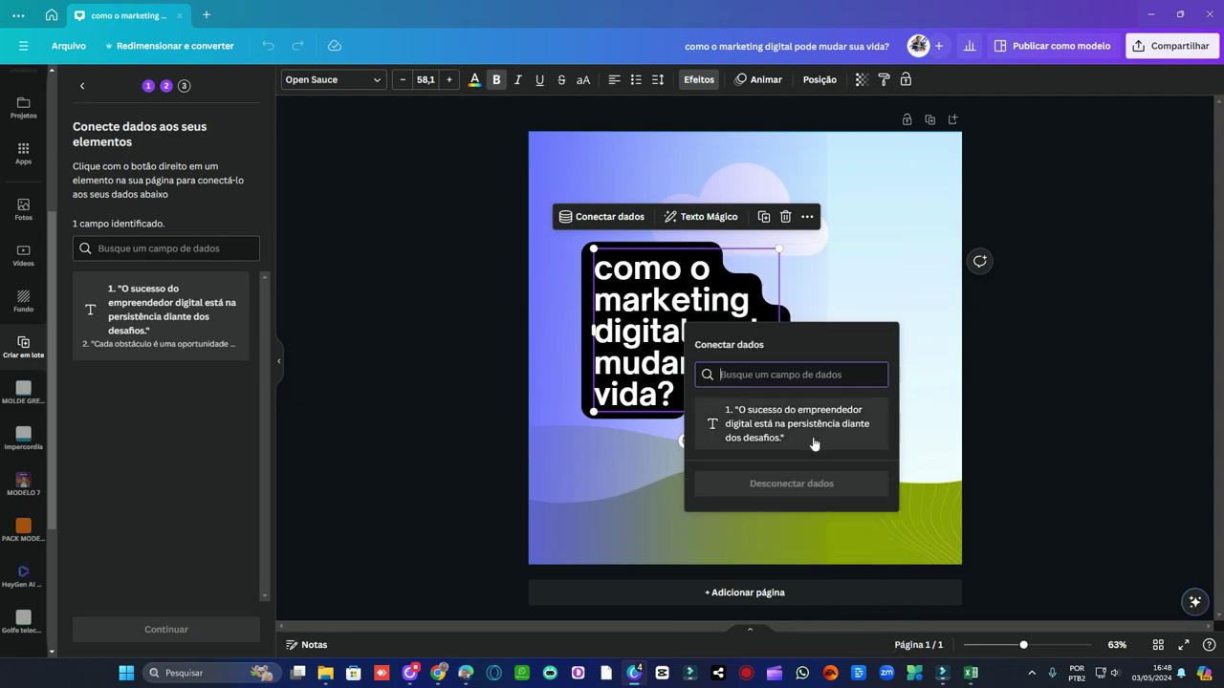
pyautogui.click(814, 442)
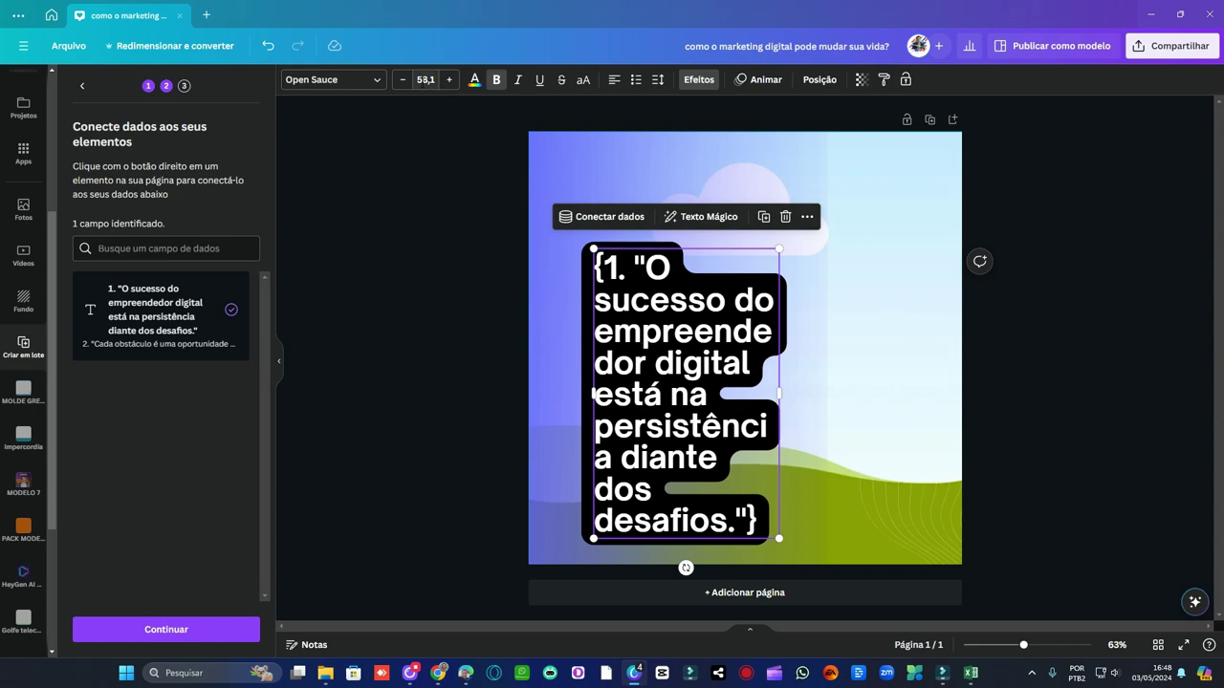
# Step: Reduce the connected phrase's font size to 40,1 and move its text box slightly left and down on the page
pyautogui.click(402, 80)
pyautogui.click(403, 81)
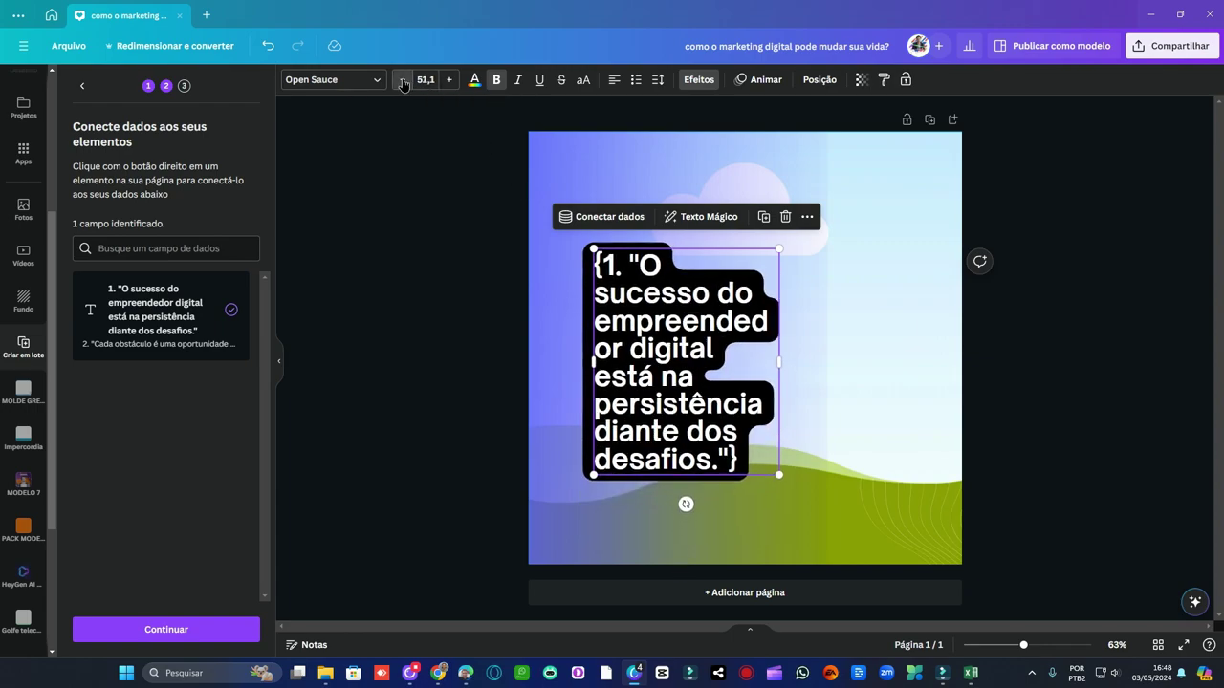
pyautogui.moveTo(402, 80); pyautogui.dragTo(403, 80)
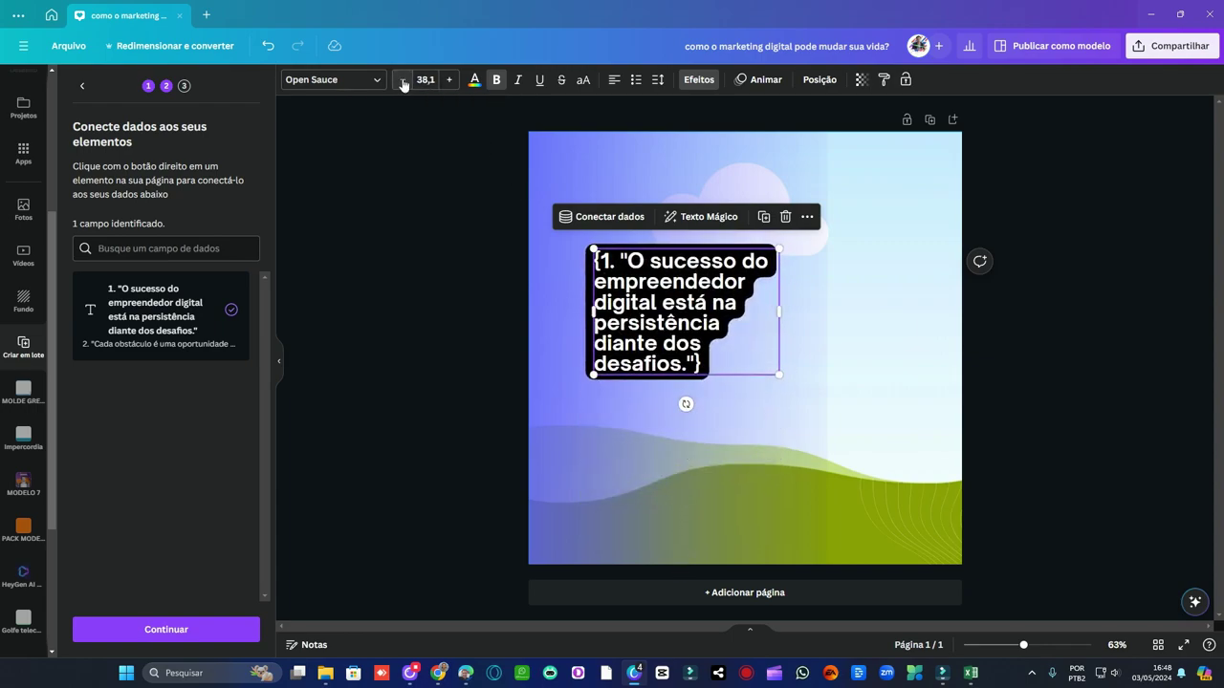
pyautogui.click(448, 80)
pyautogui.click(449, 80)
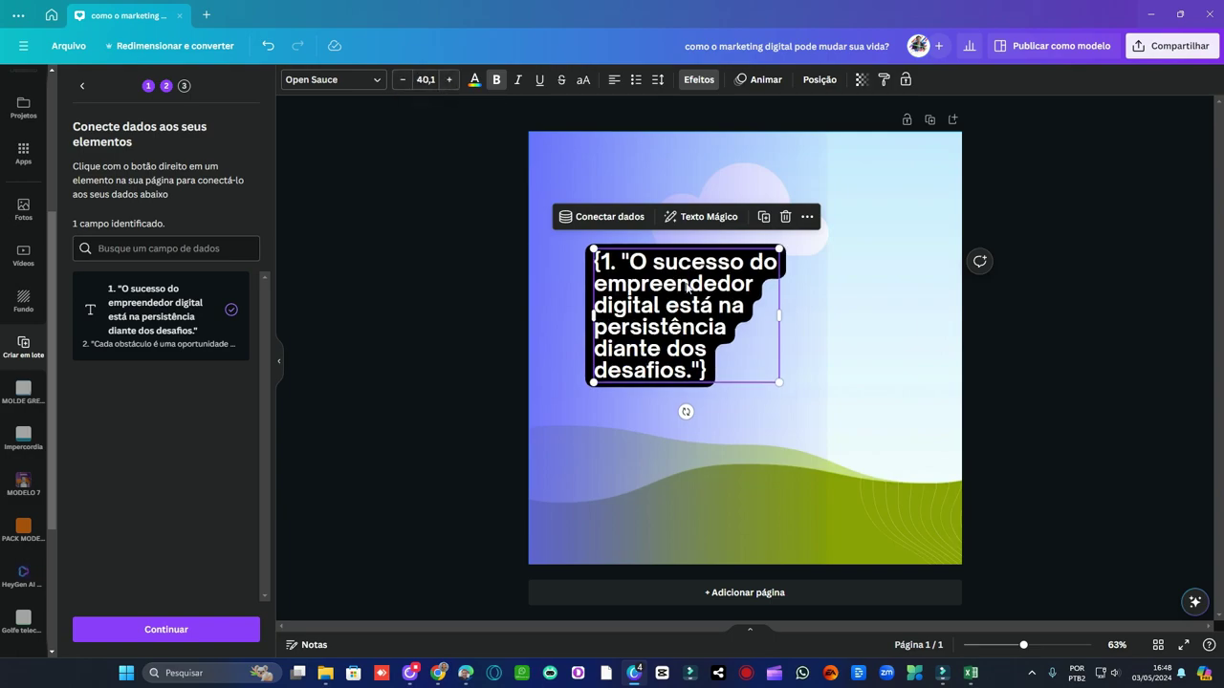
pyautogui.moveTo(700, 353); pyautogui.dragTo(675, 367)
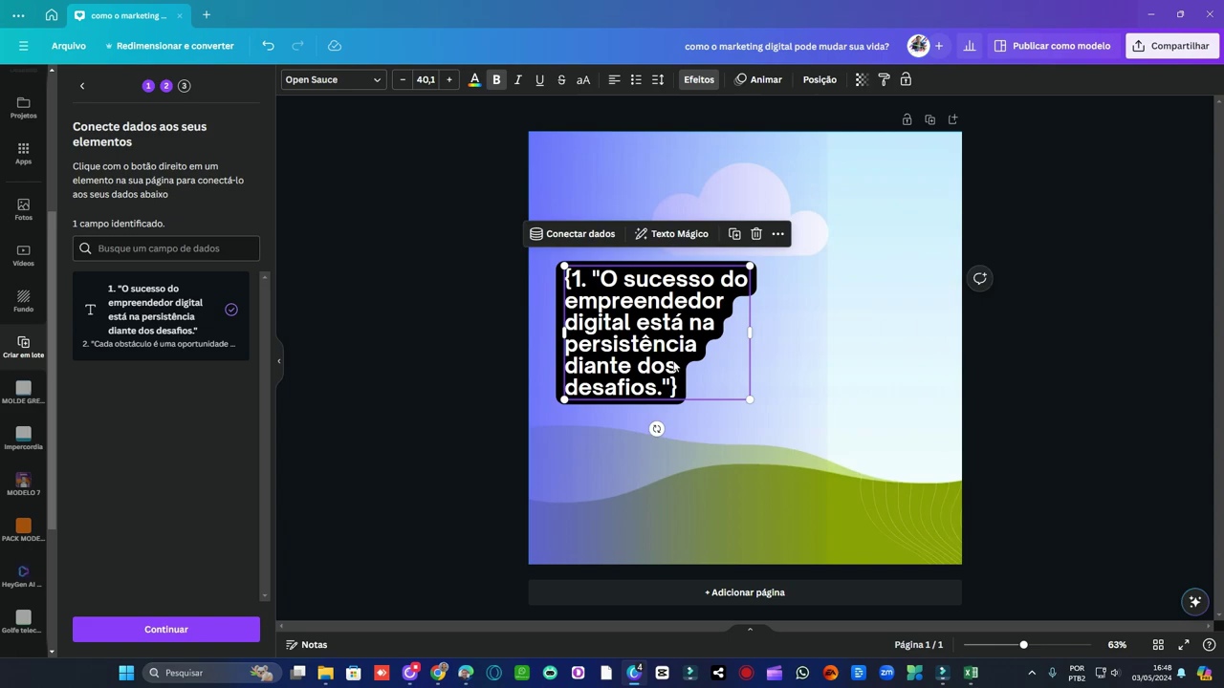